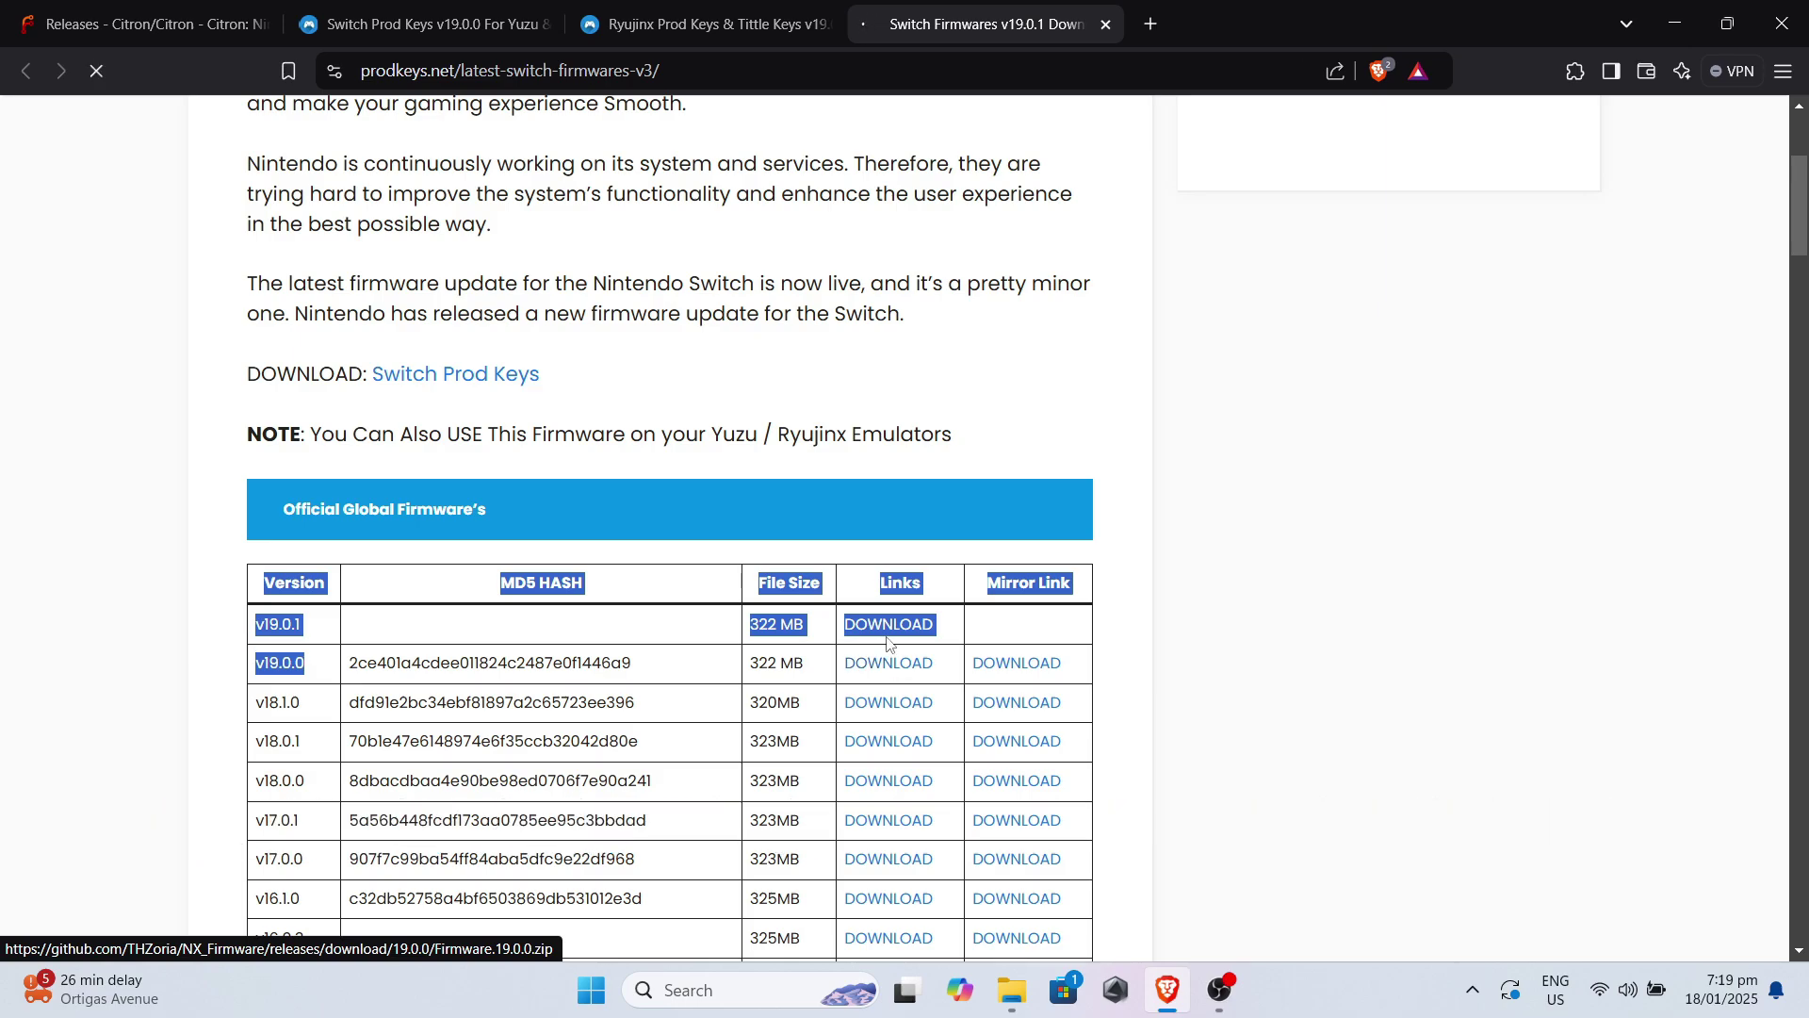
Download the Firmware.19.0.0.zip archive, dismiss the completed download, and close the browser with all its tabs
click(902, 590)
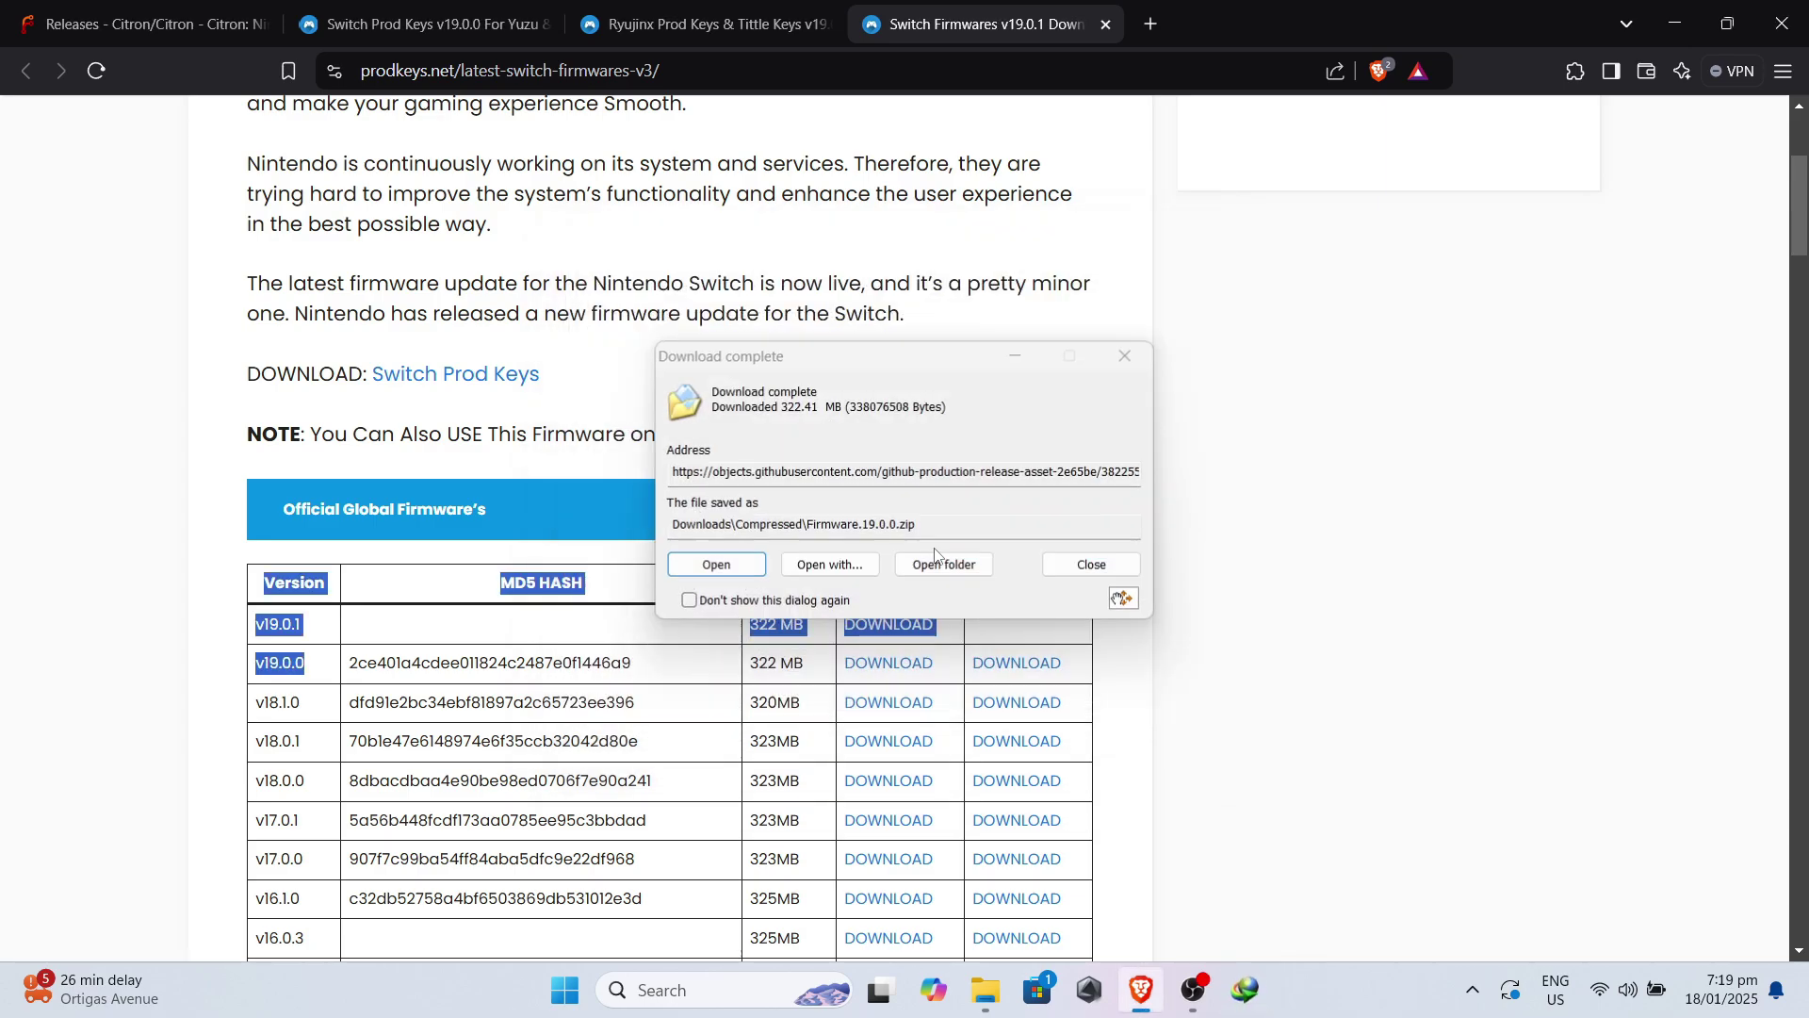
click(1127, 356)
click(1782, 23)
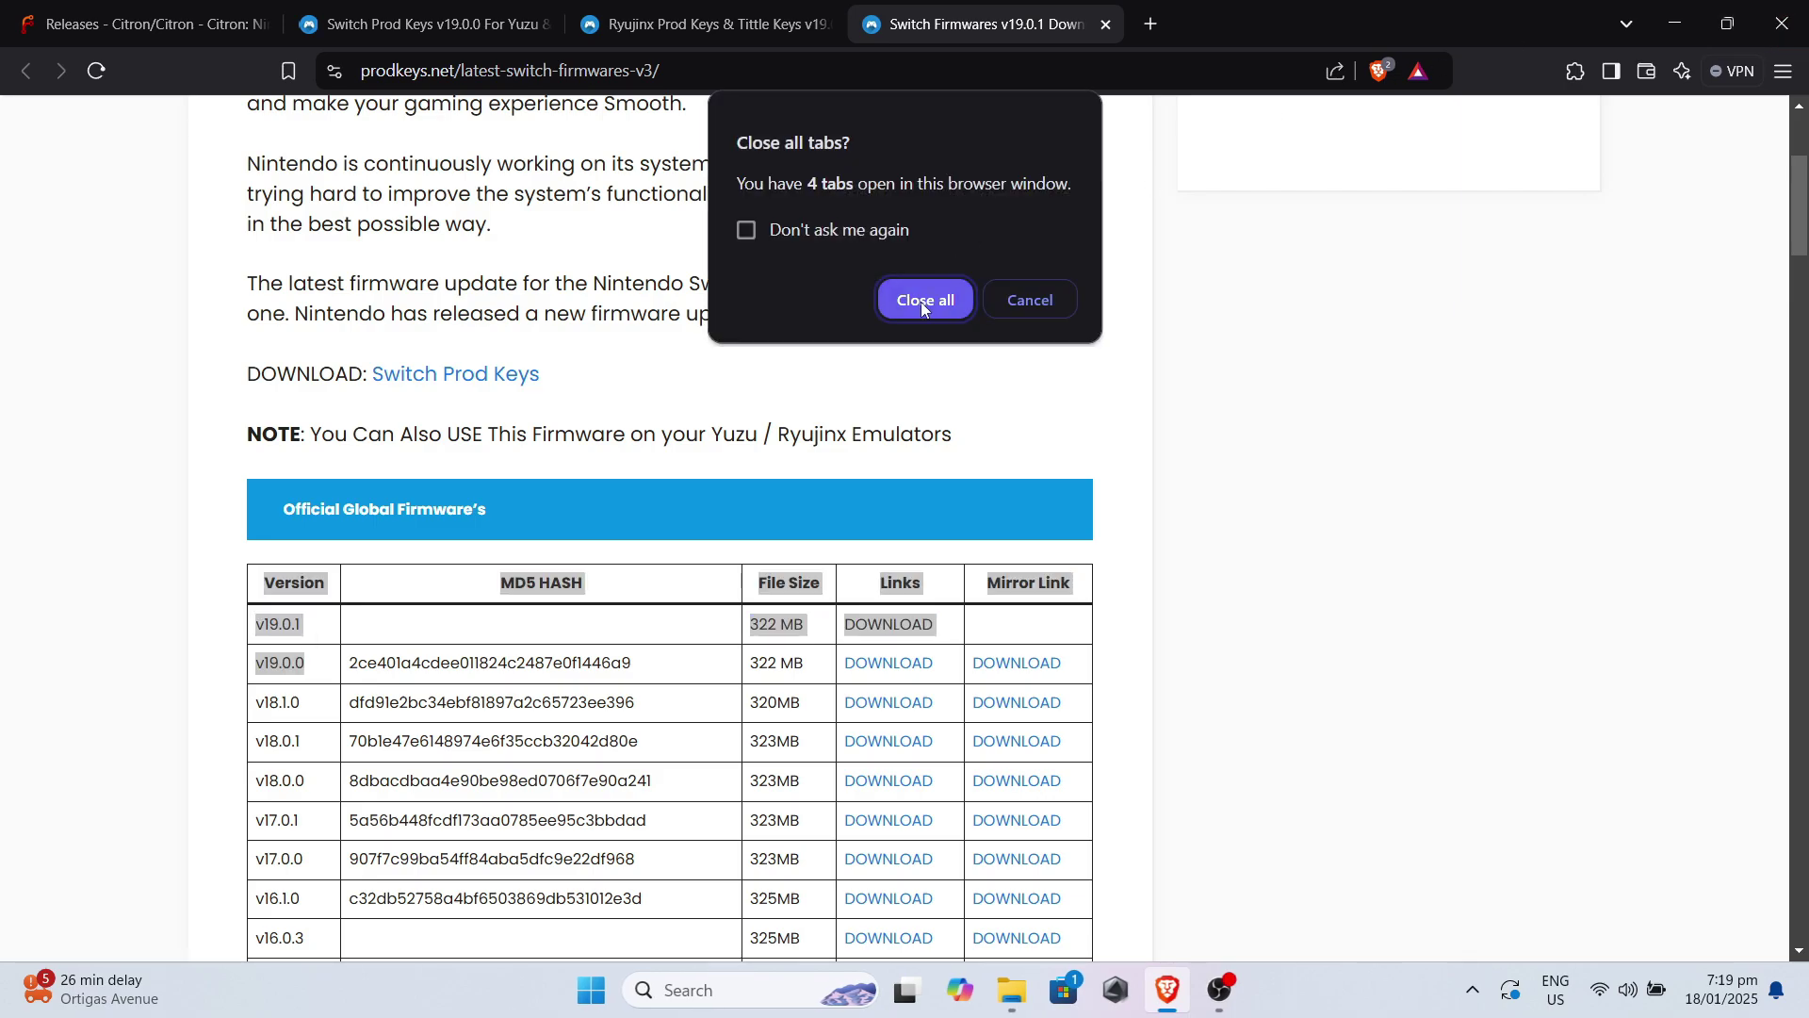
click(922, 300)
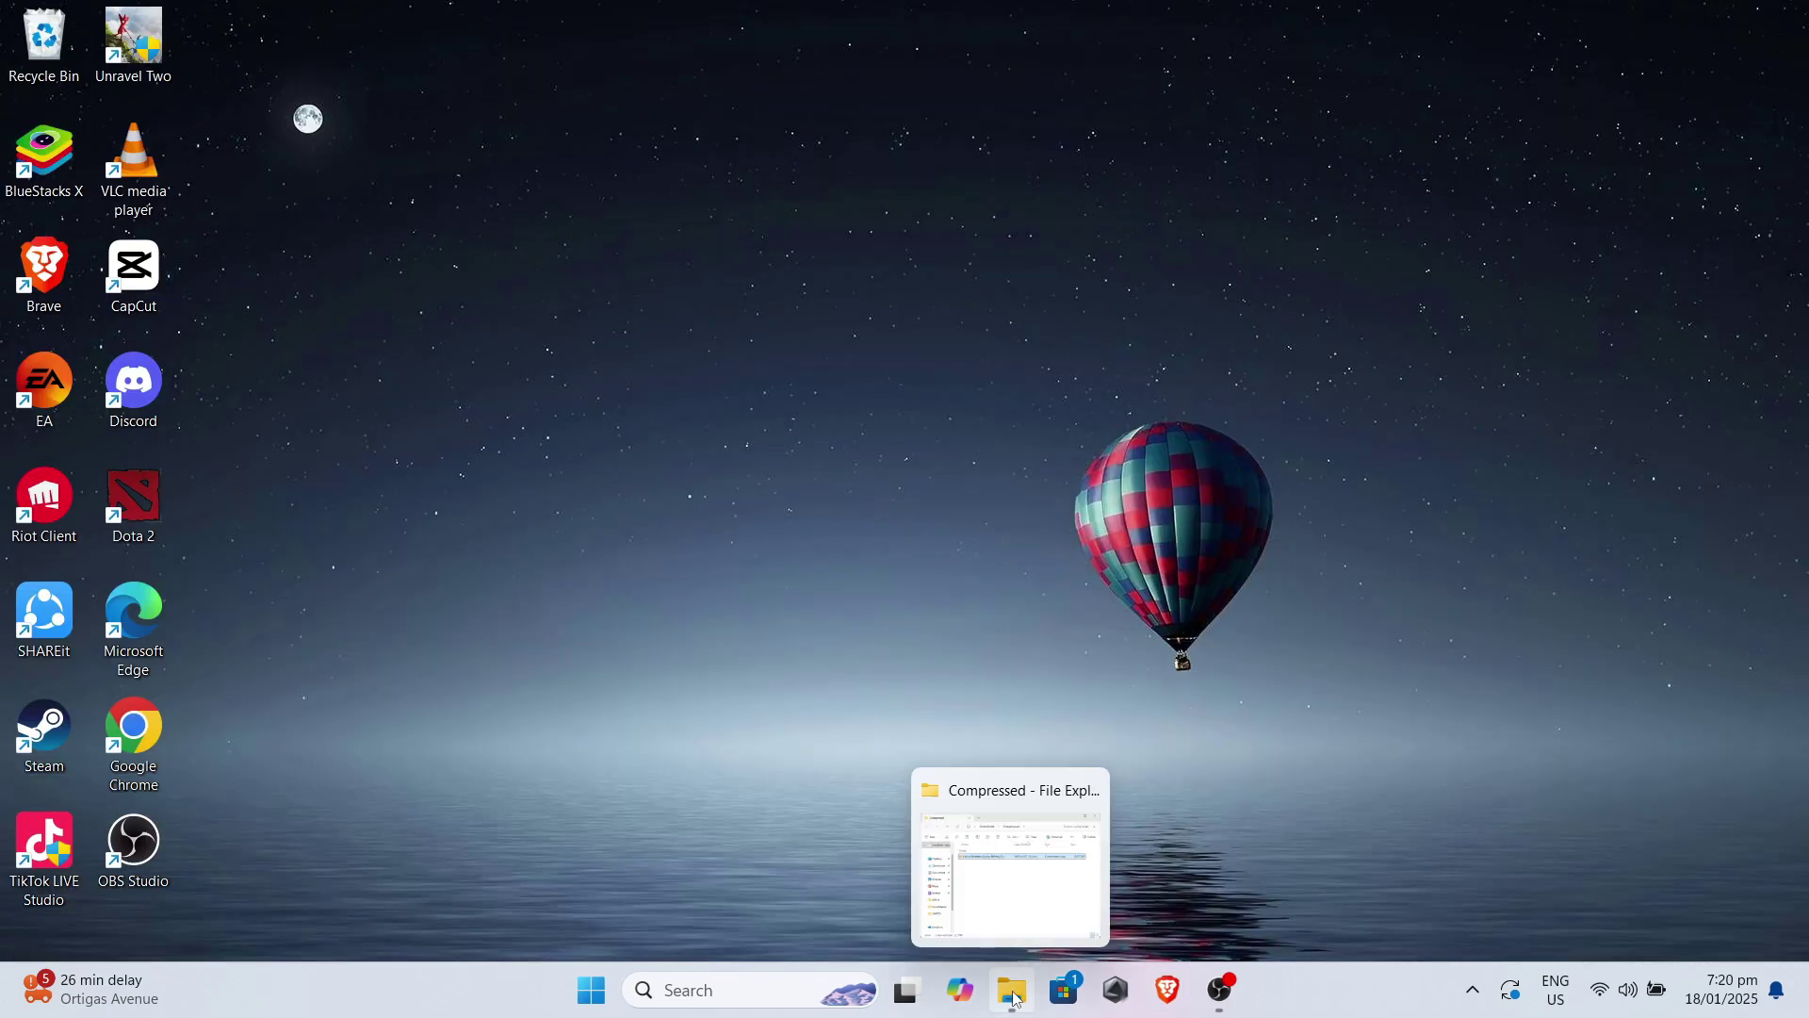
Move the Firmware, Prodkeys and Citron archives from the Compressed downloads folder to the desktop, and close the folder window
click(1015, 999)
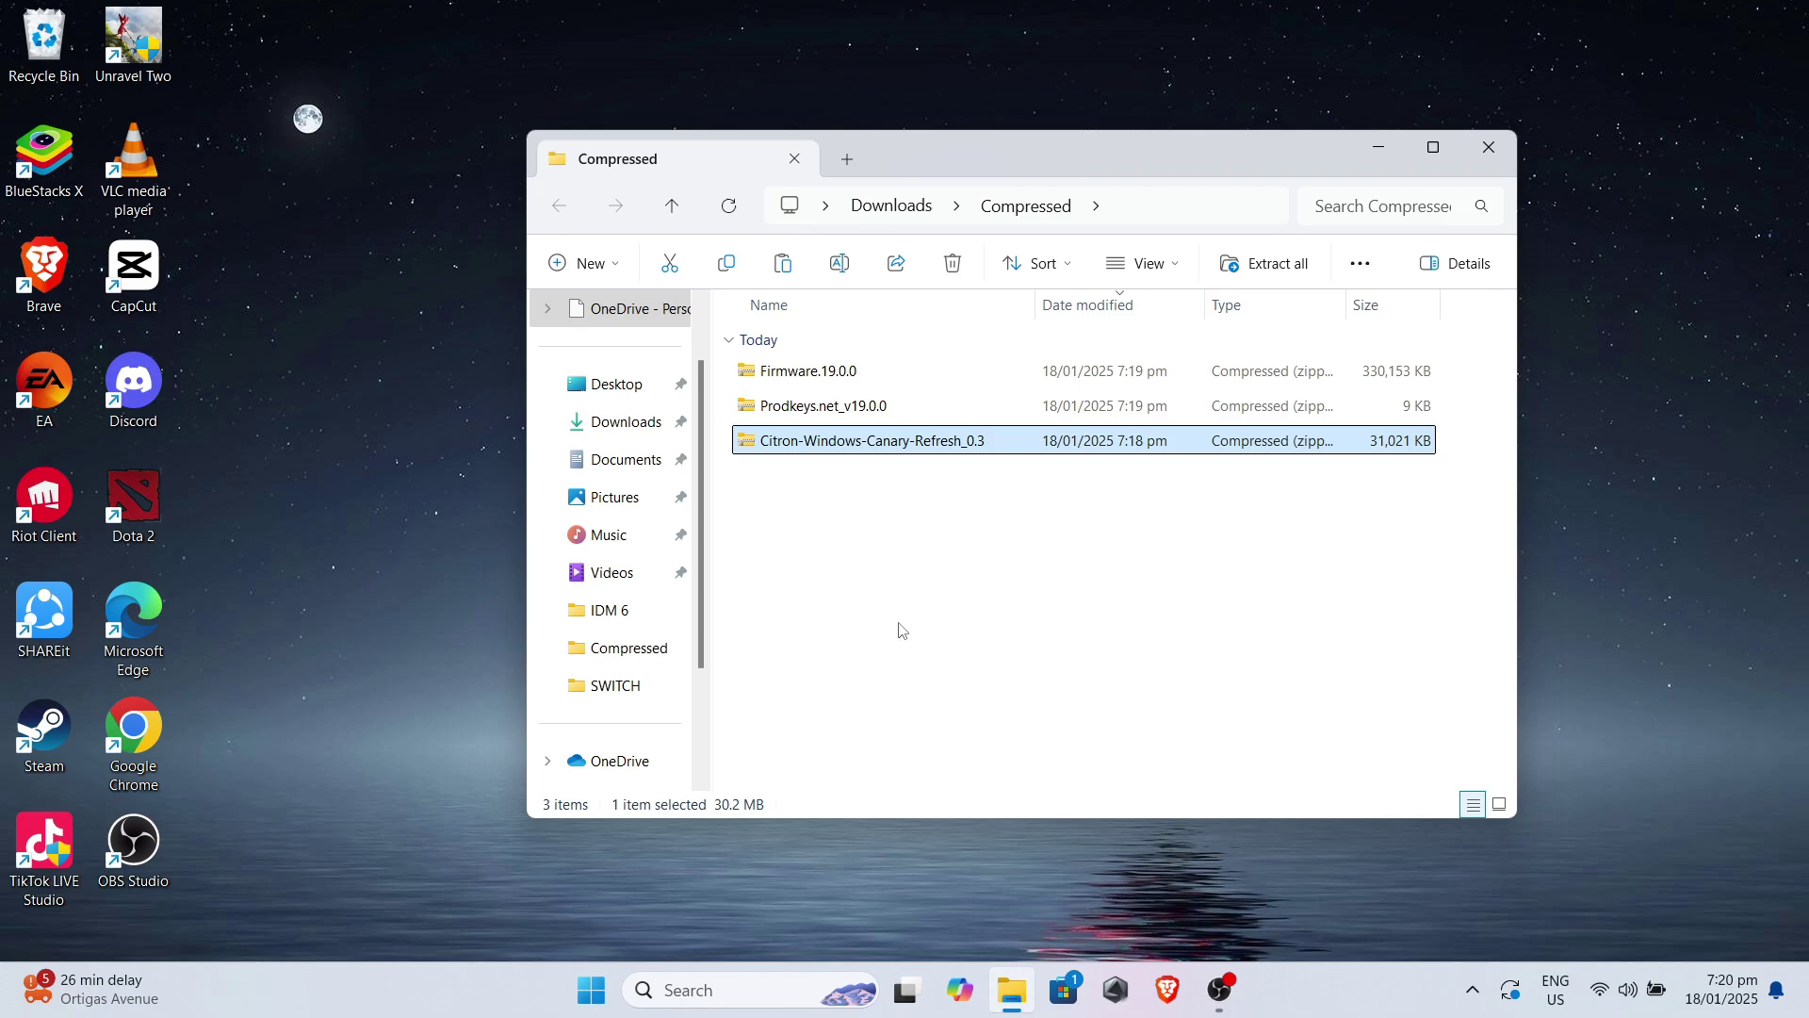
drag(997, 629, 786, 344)
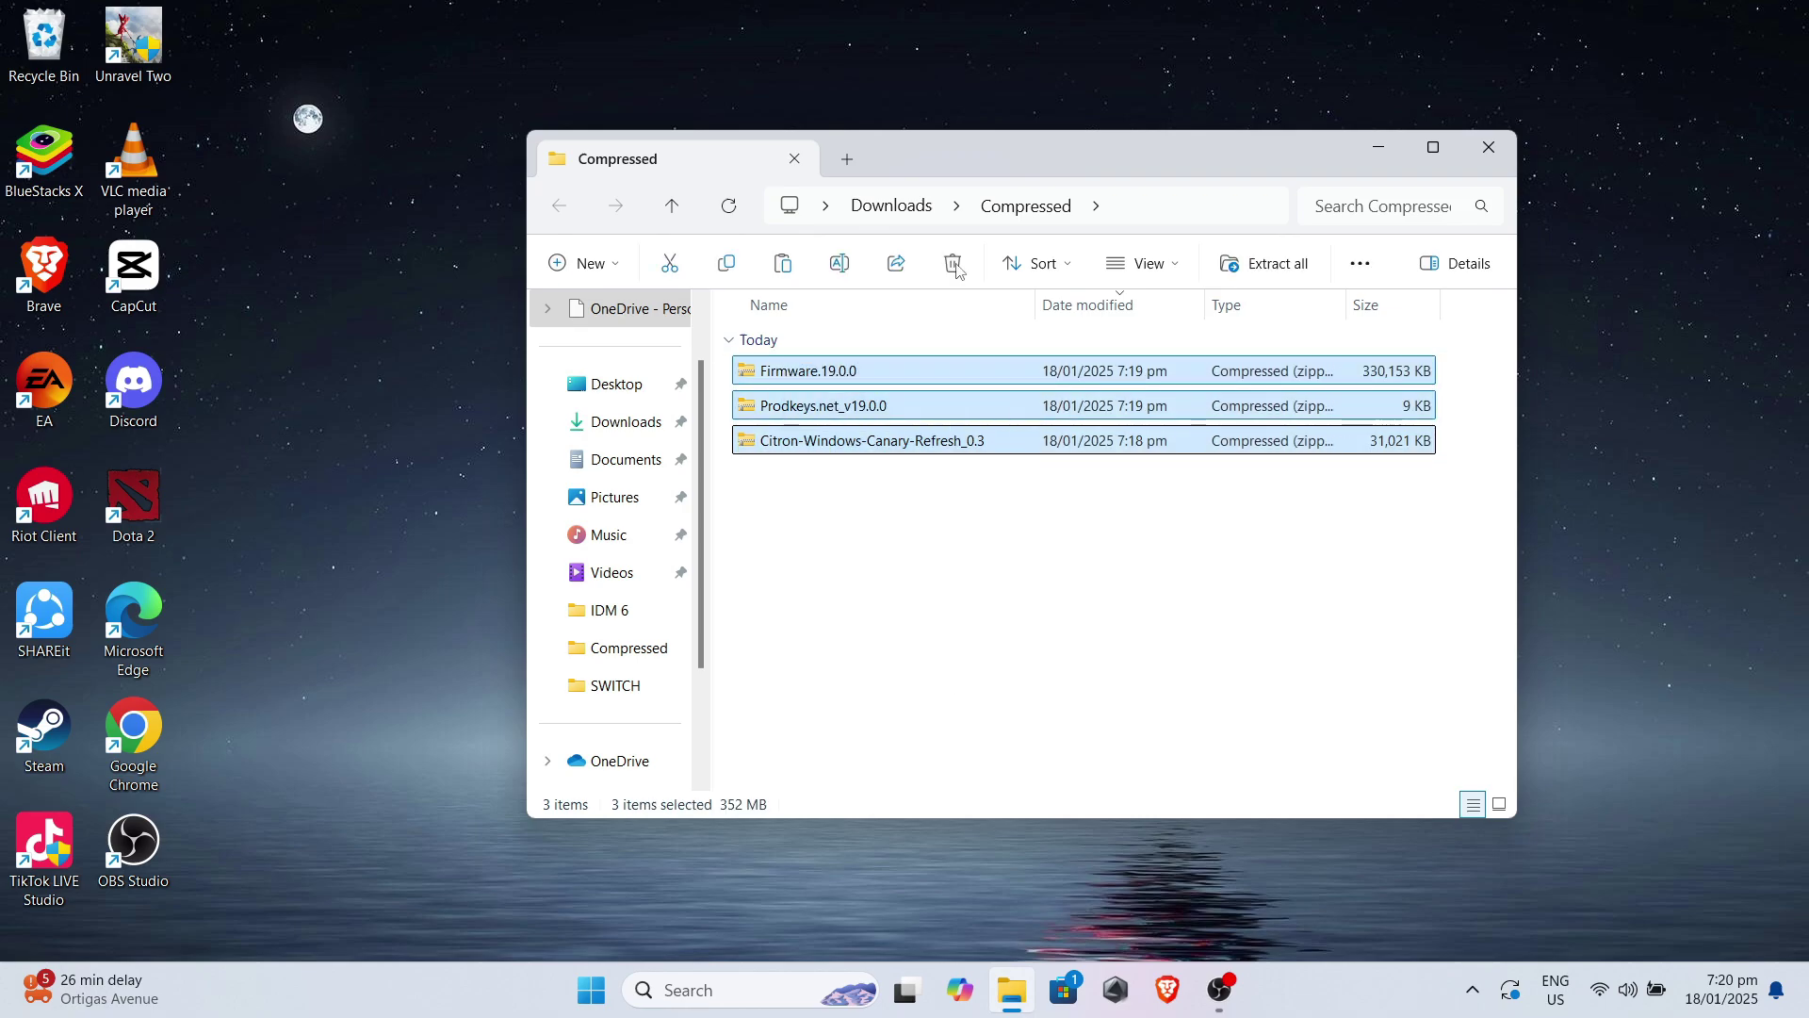
drag(1074, 166, 1434, 215)
drag(1225, 420, 760, 210)
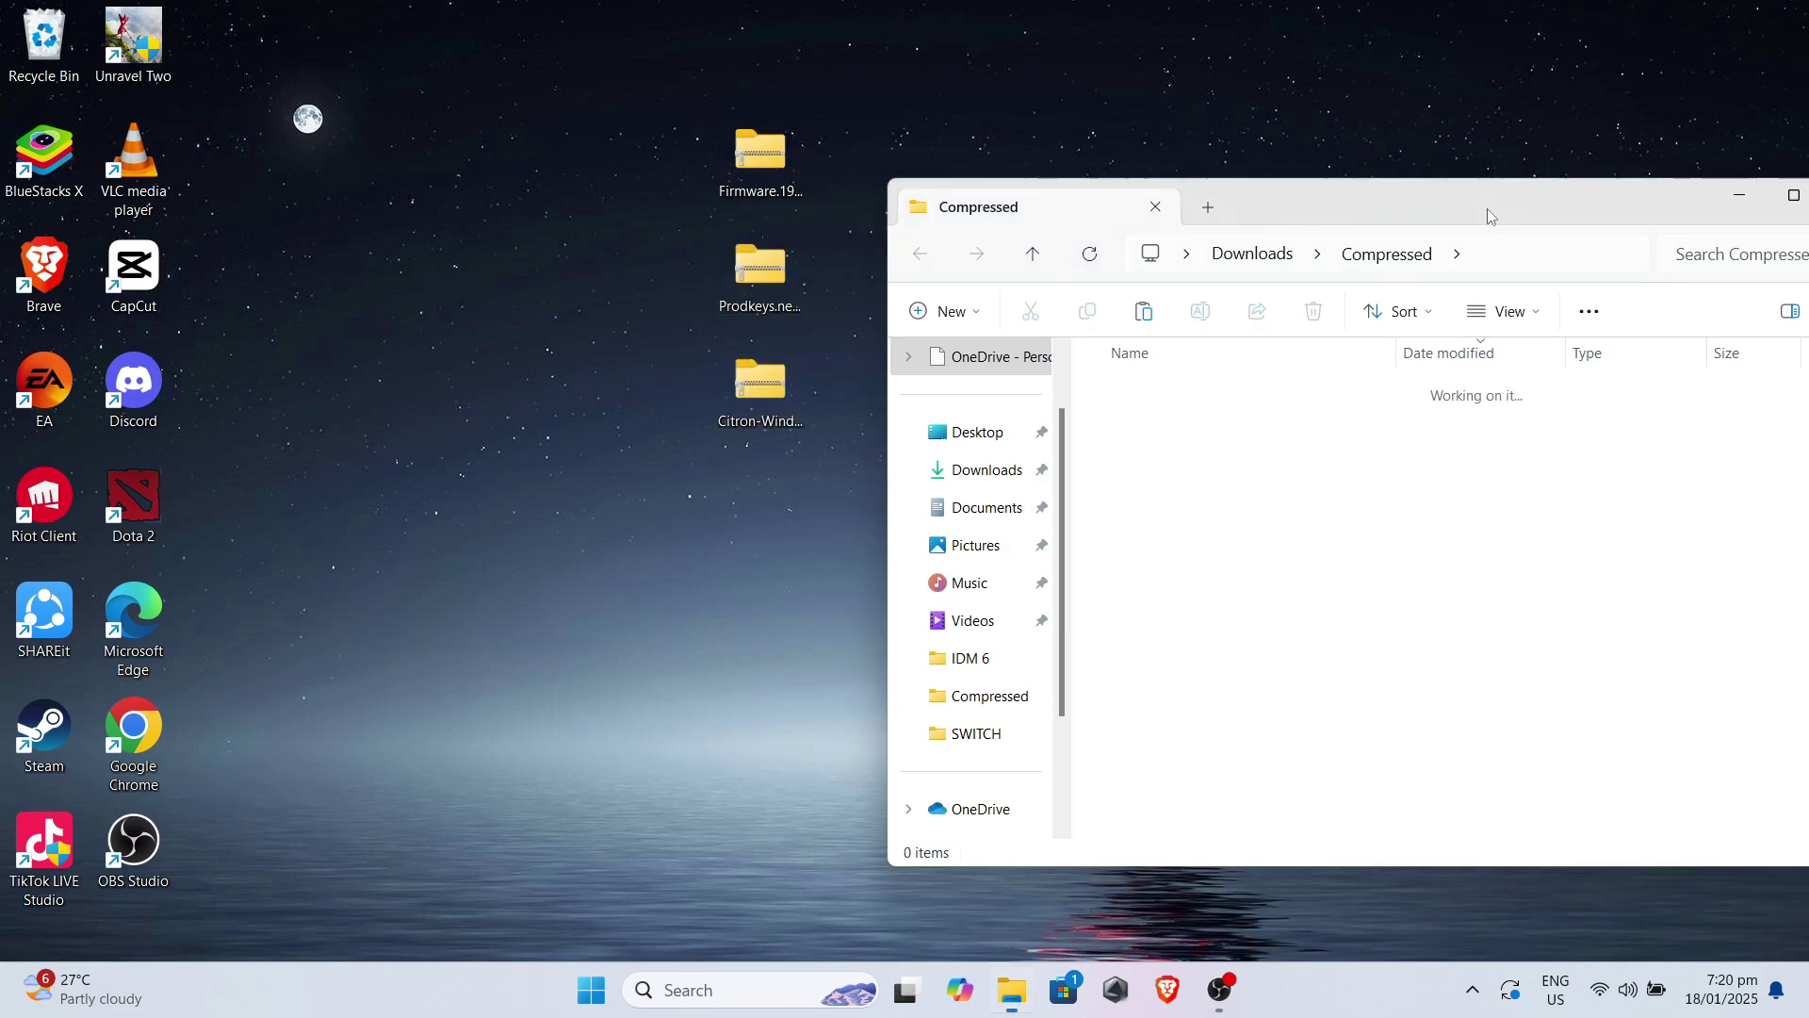
drag(1486, 214, 955, 251)
click(1320, 232)
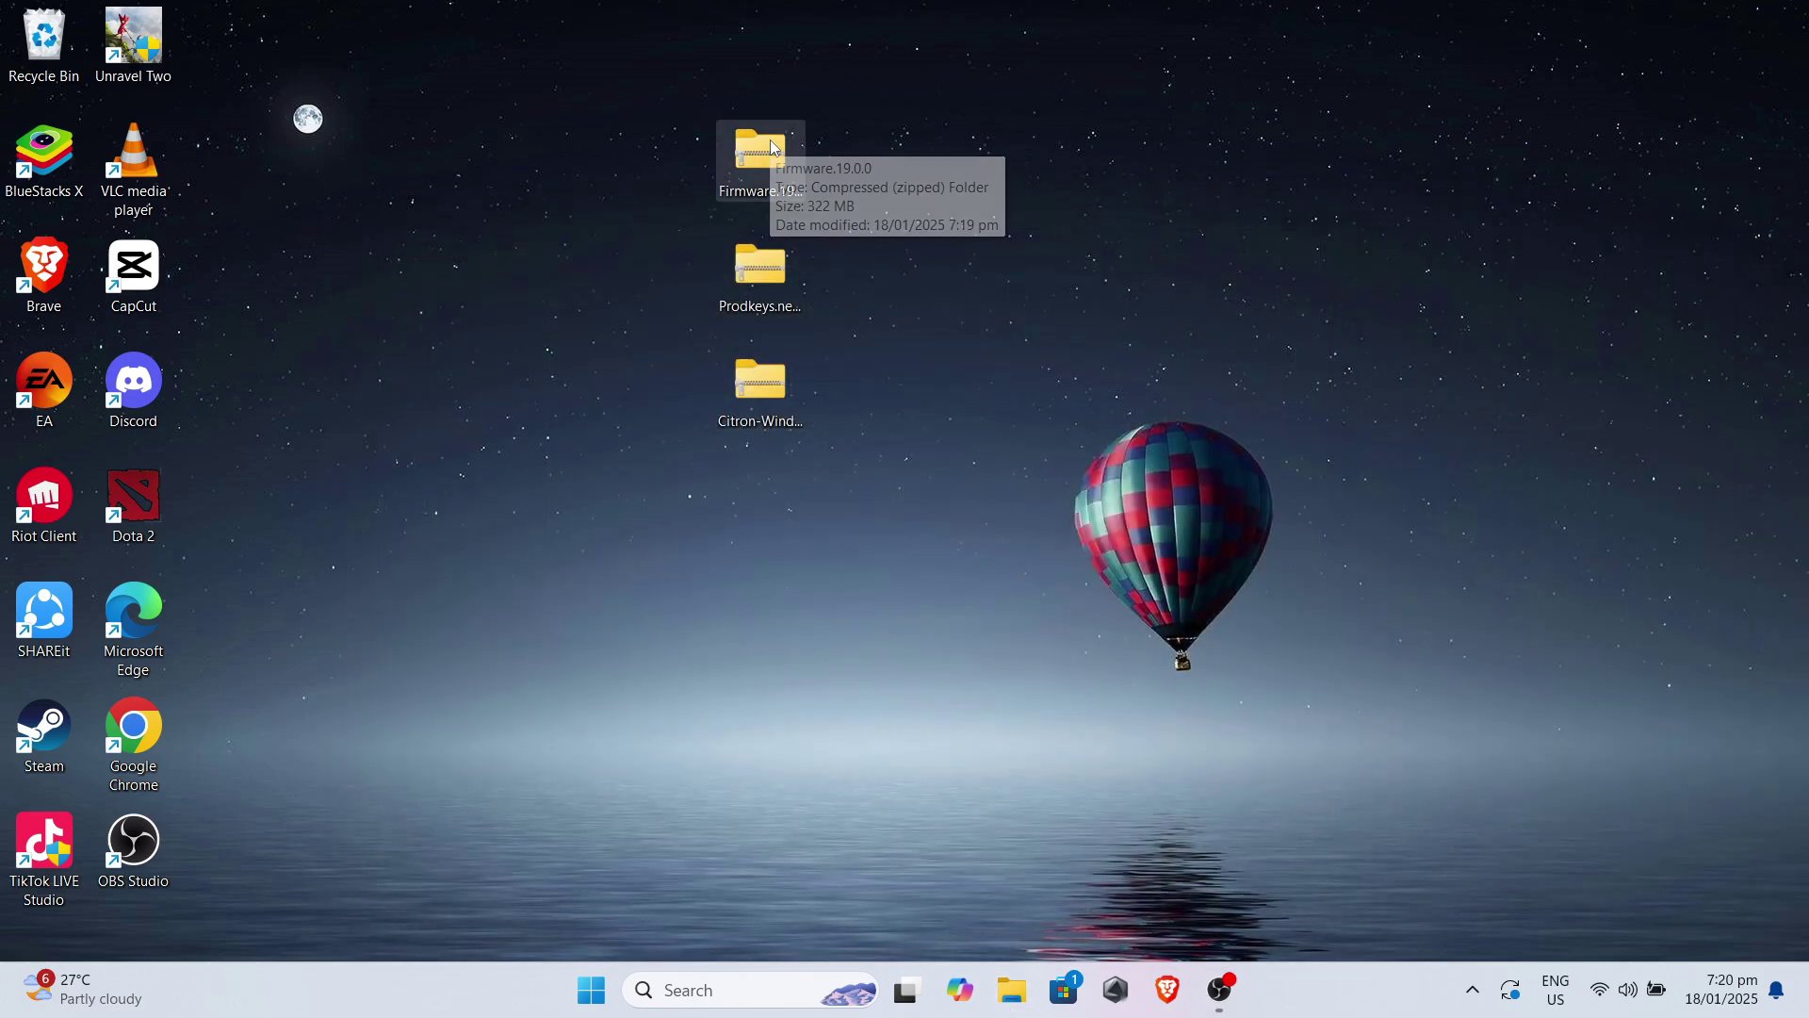
Extract the Firmware.19.0.0 archive into its own folder on the desktop
right_click(770, 147)
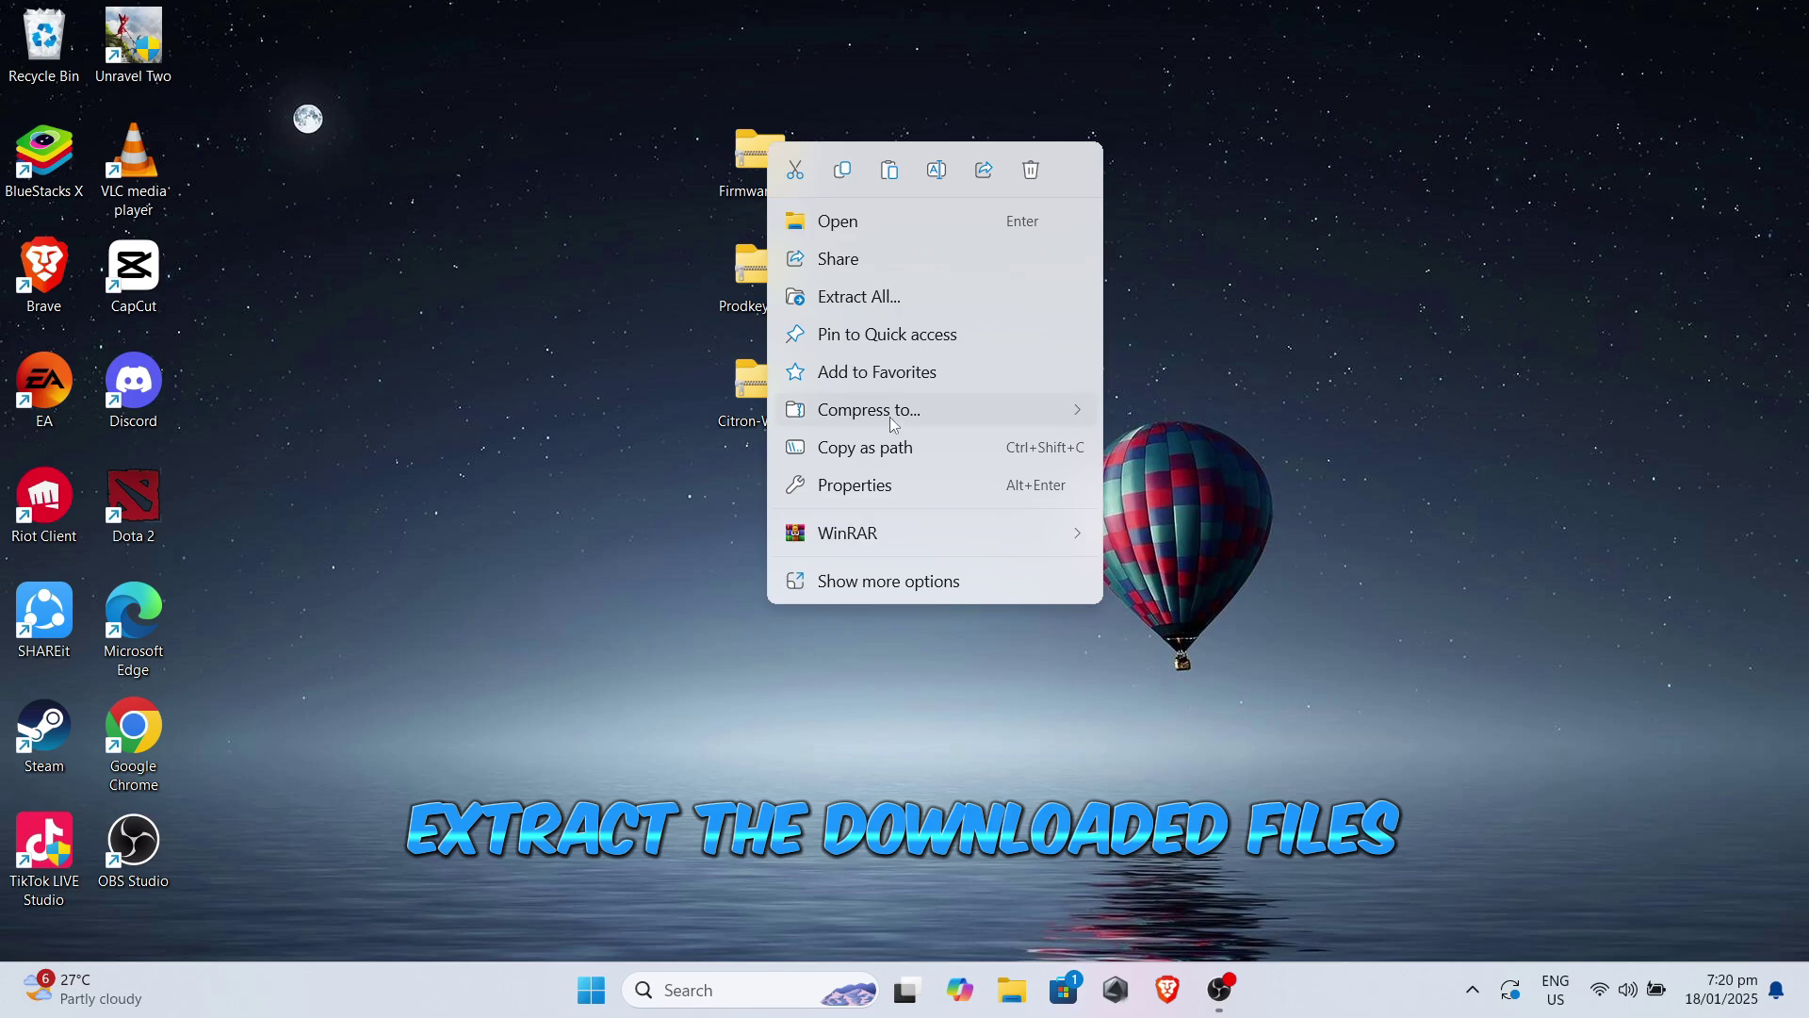
click(876, 300)
click(1094, 737)
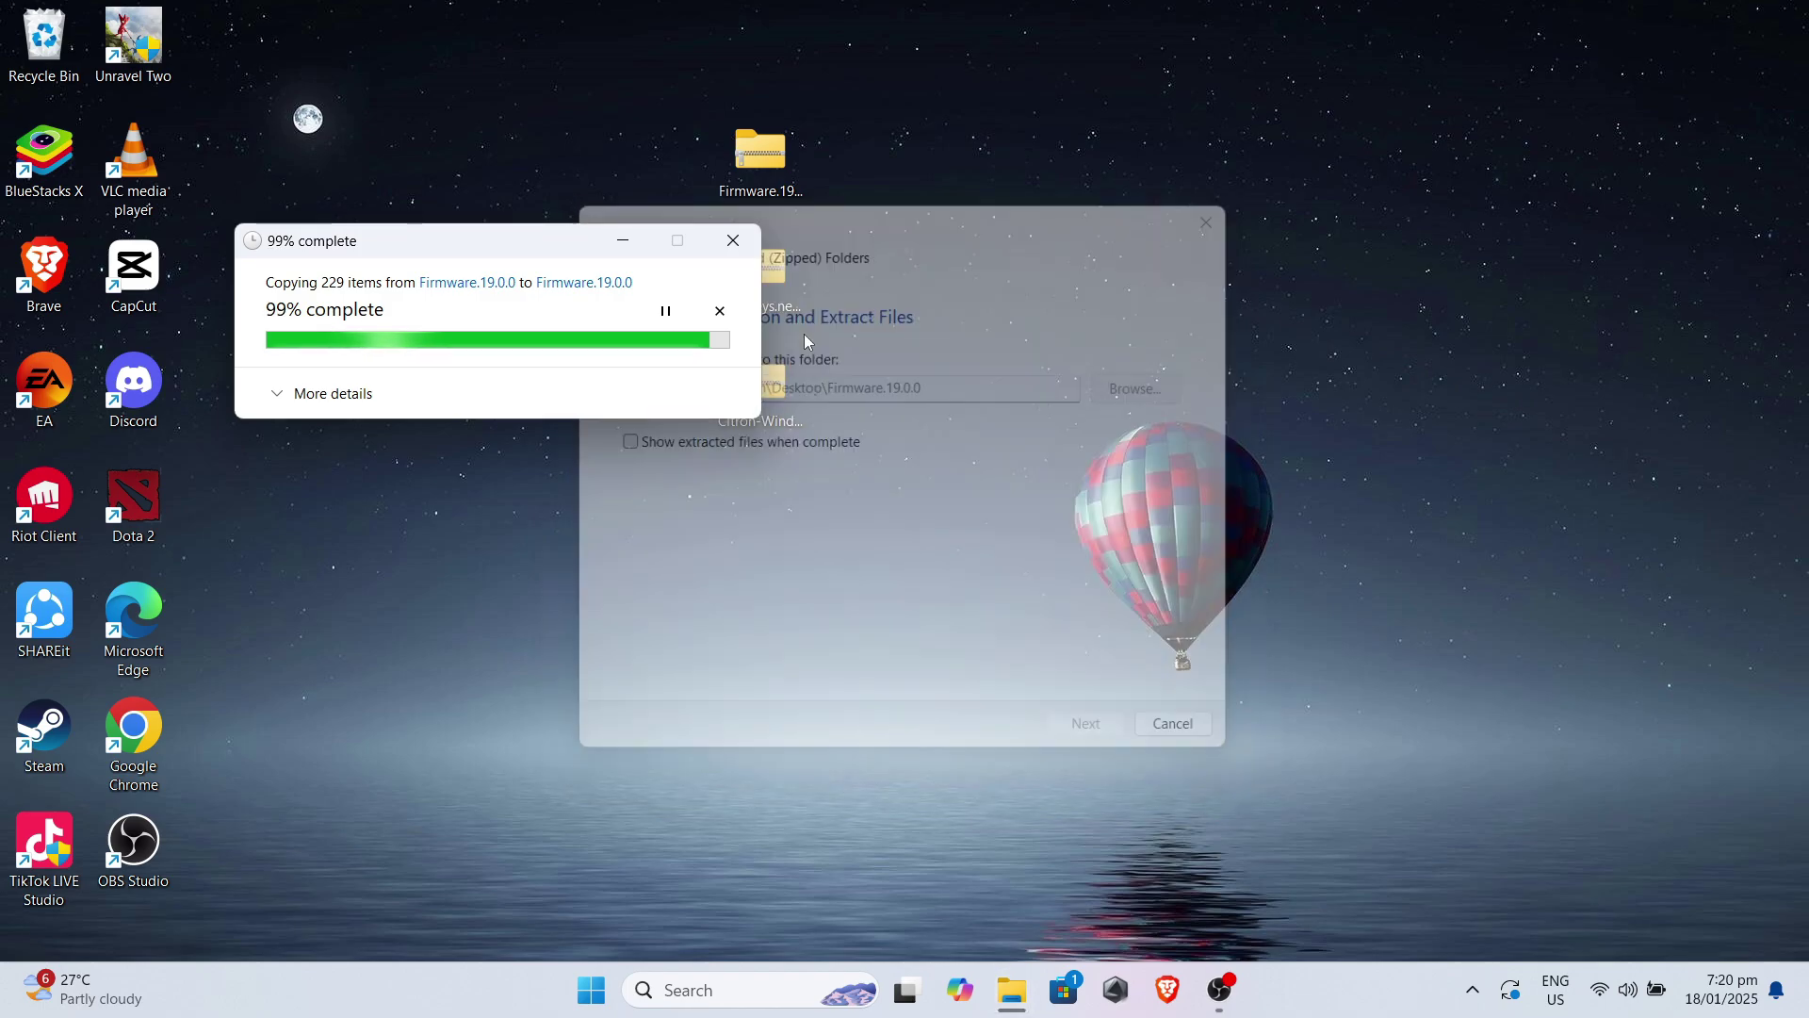
Extract the Prodkeys.net_v19.0.0 and Citron-Windows-Canary-Refresh_0.3 archives into their own folders on the desktop with WinRAR
click(781, 280)
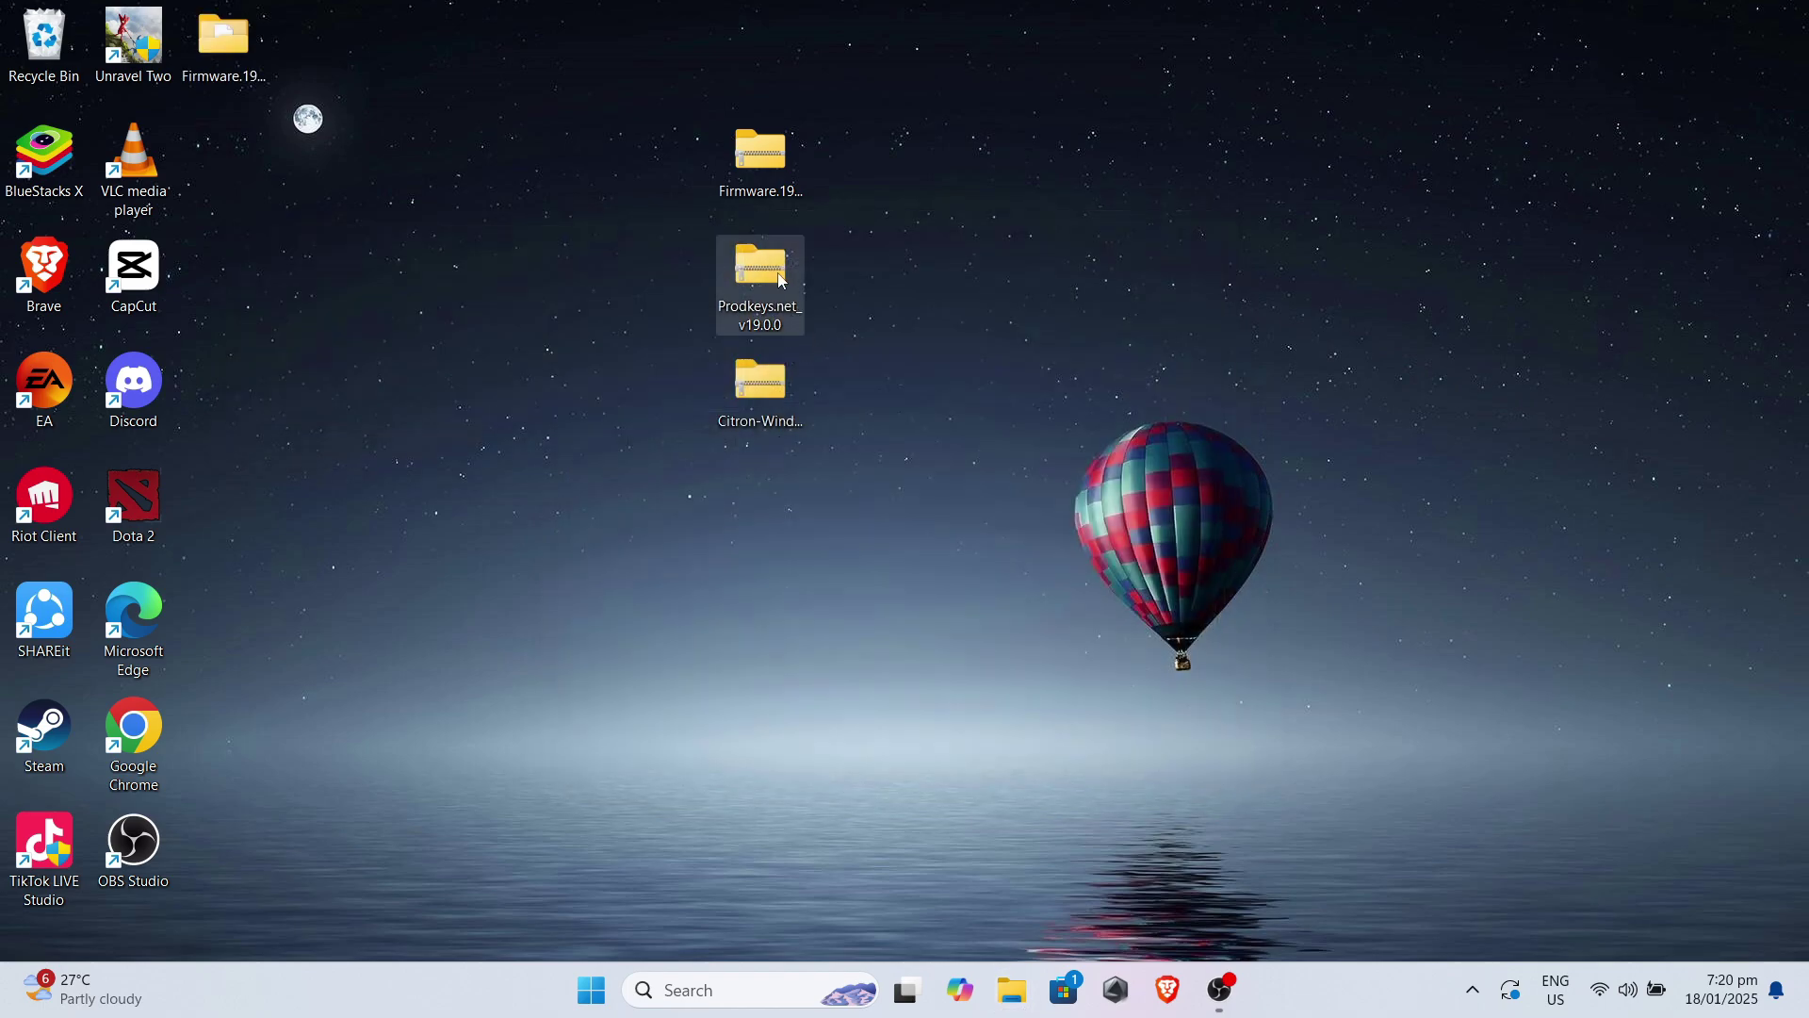
right_click(781, 280)
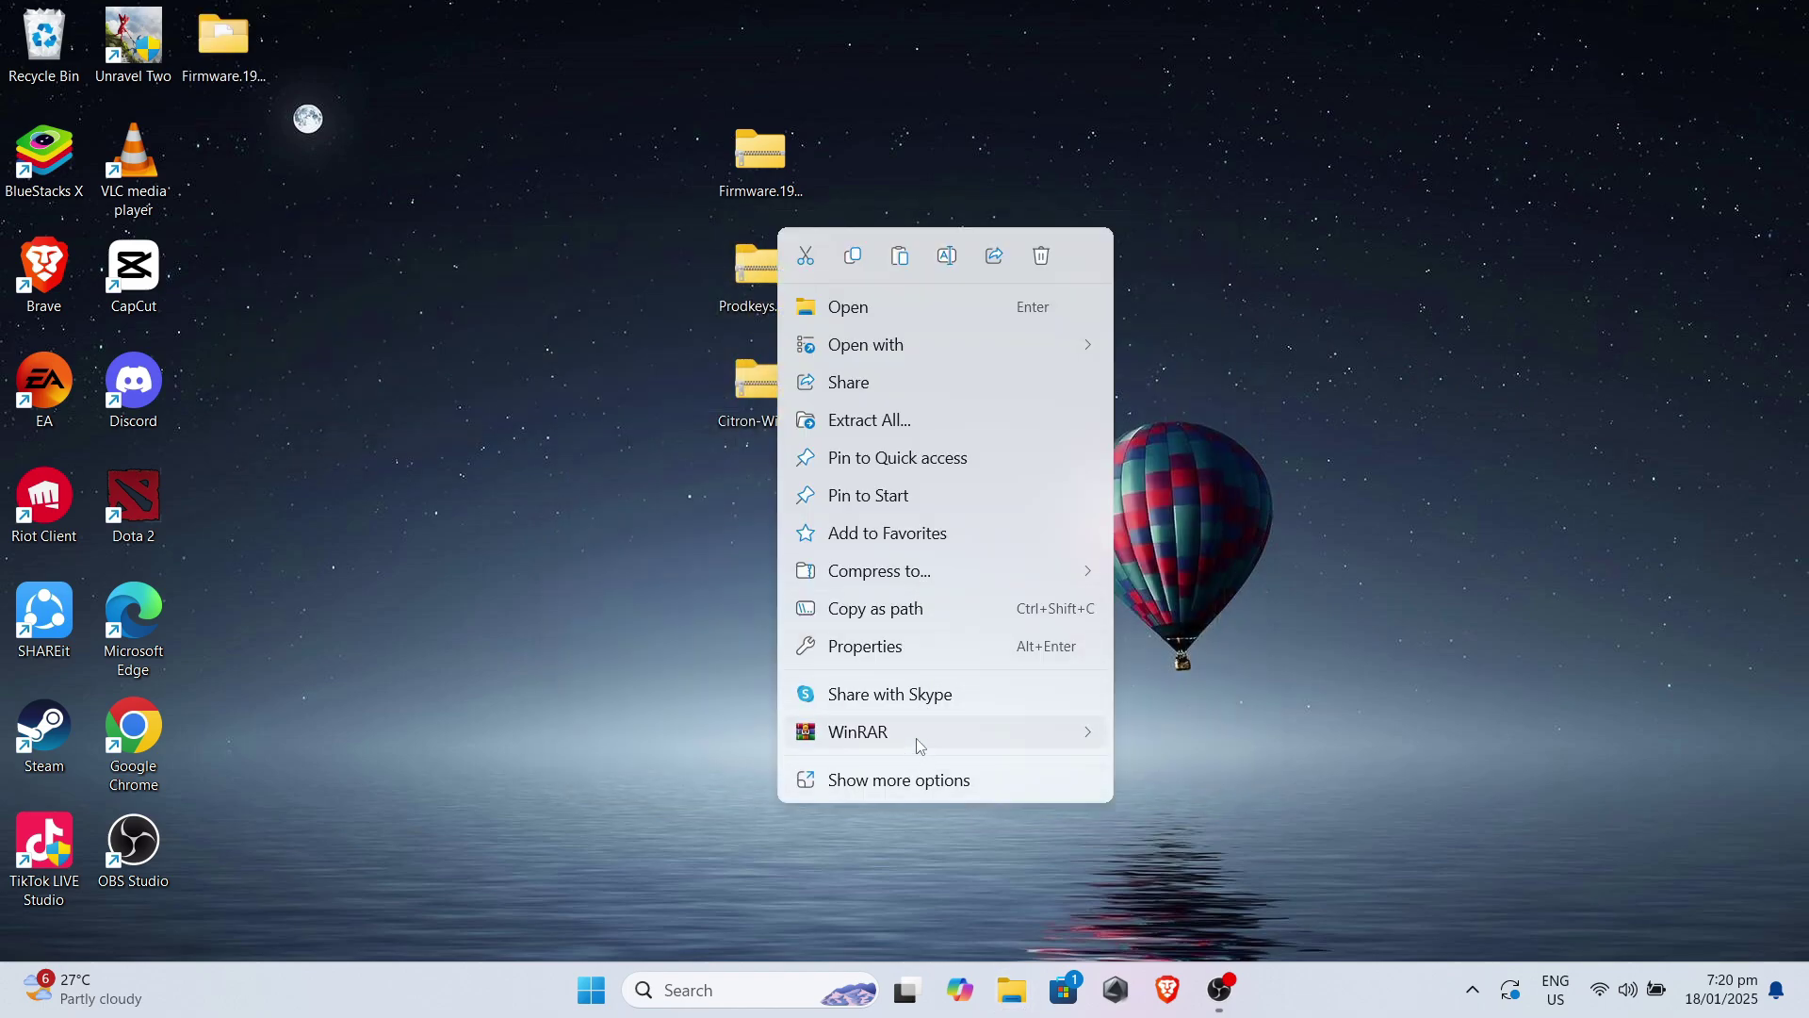
mouse_move(921, 746)
click(1211, 809)
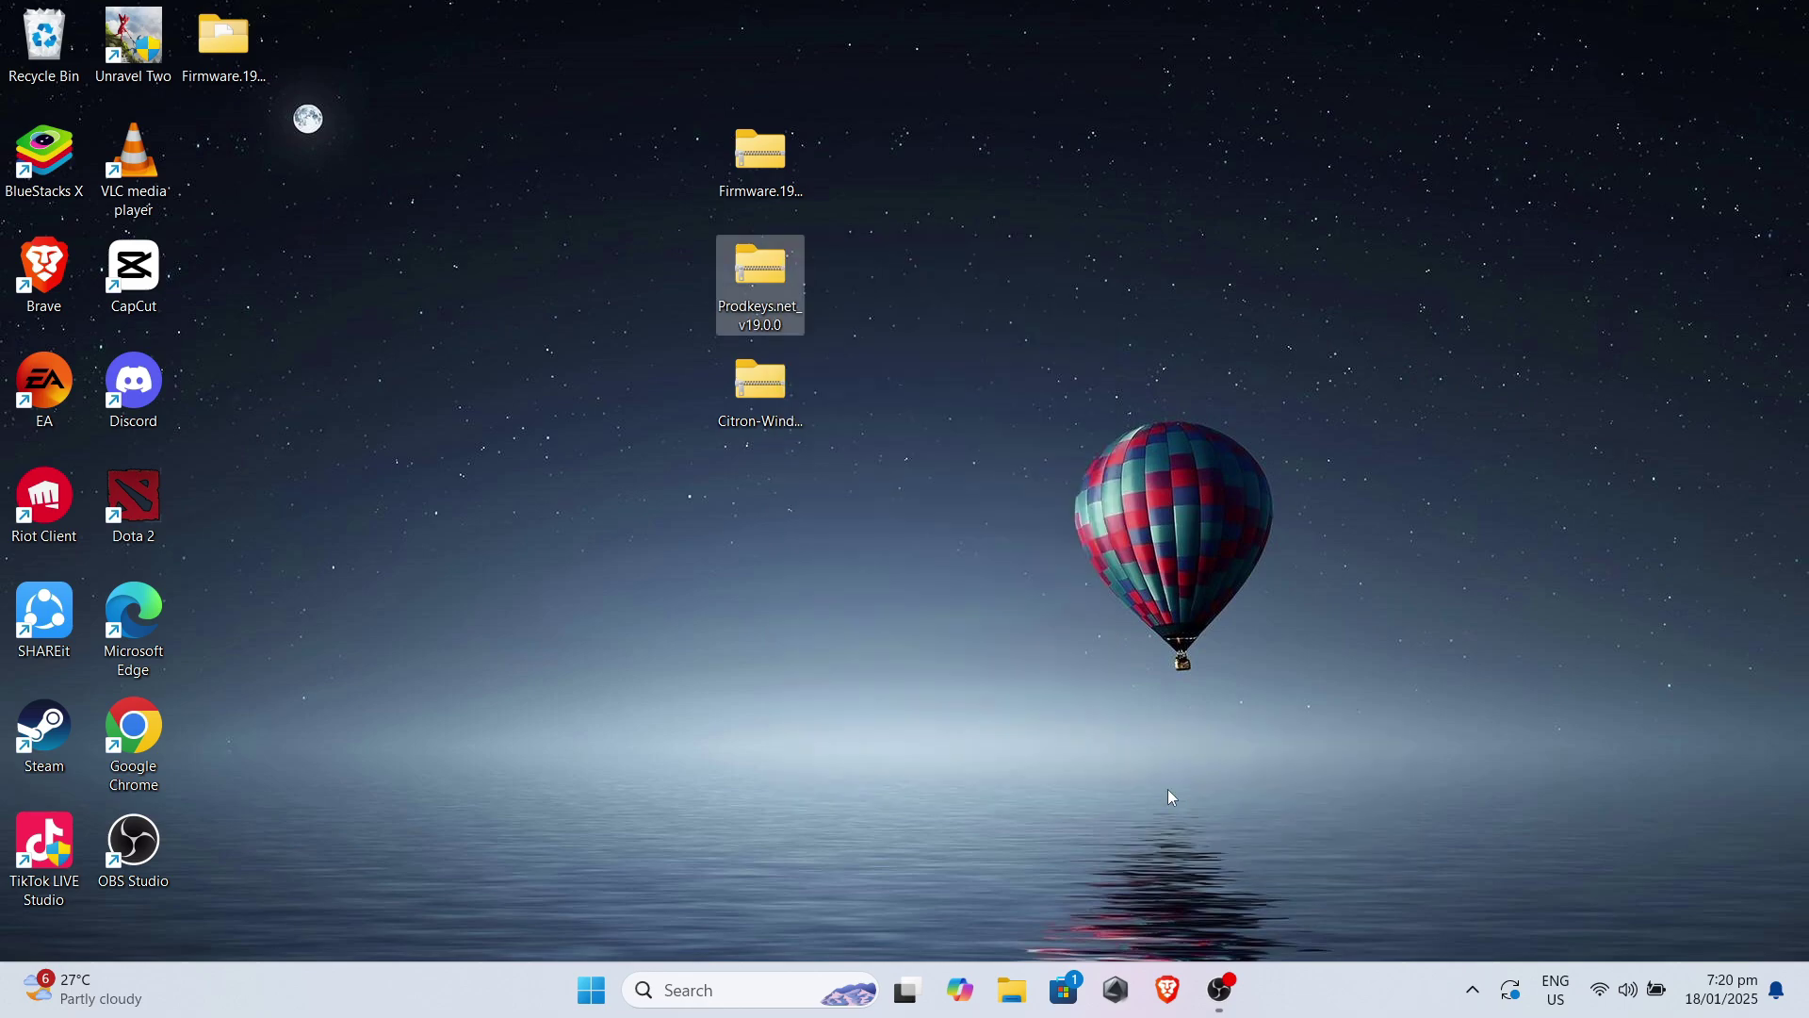
right_click(779, 423)
mouse_move(942, 778)
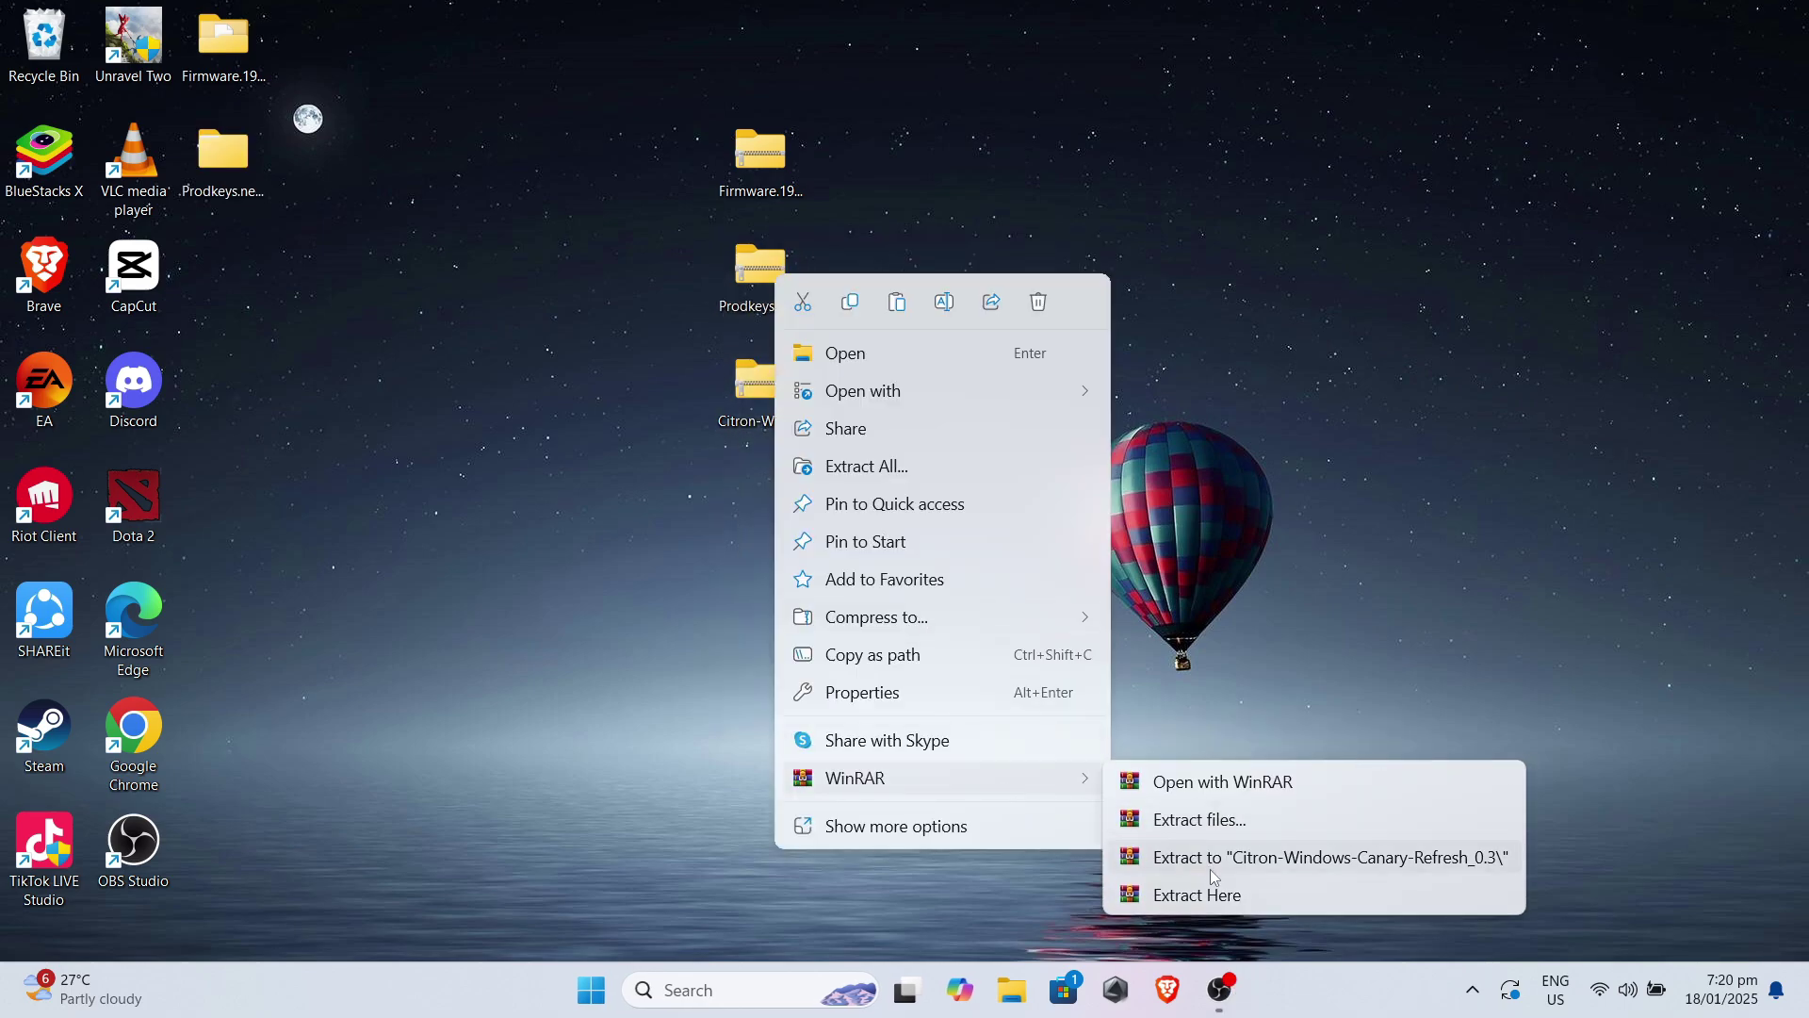
click(1220, 872)
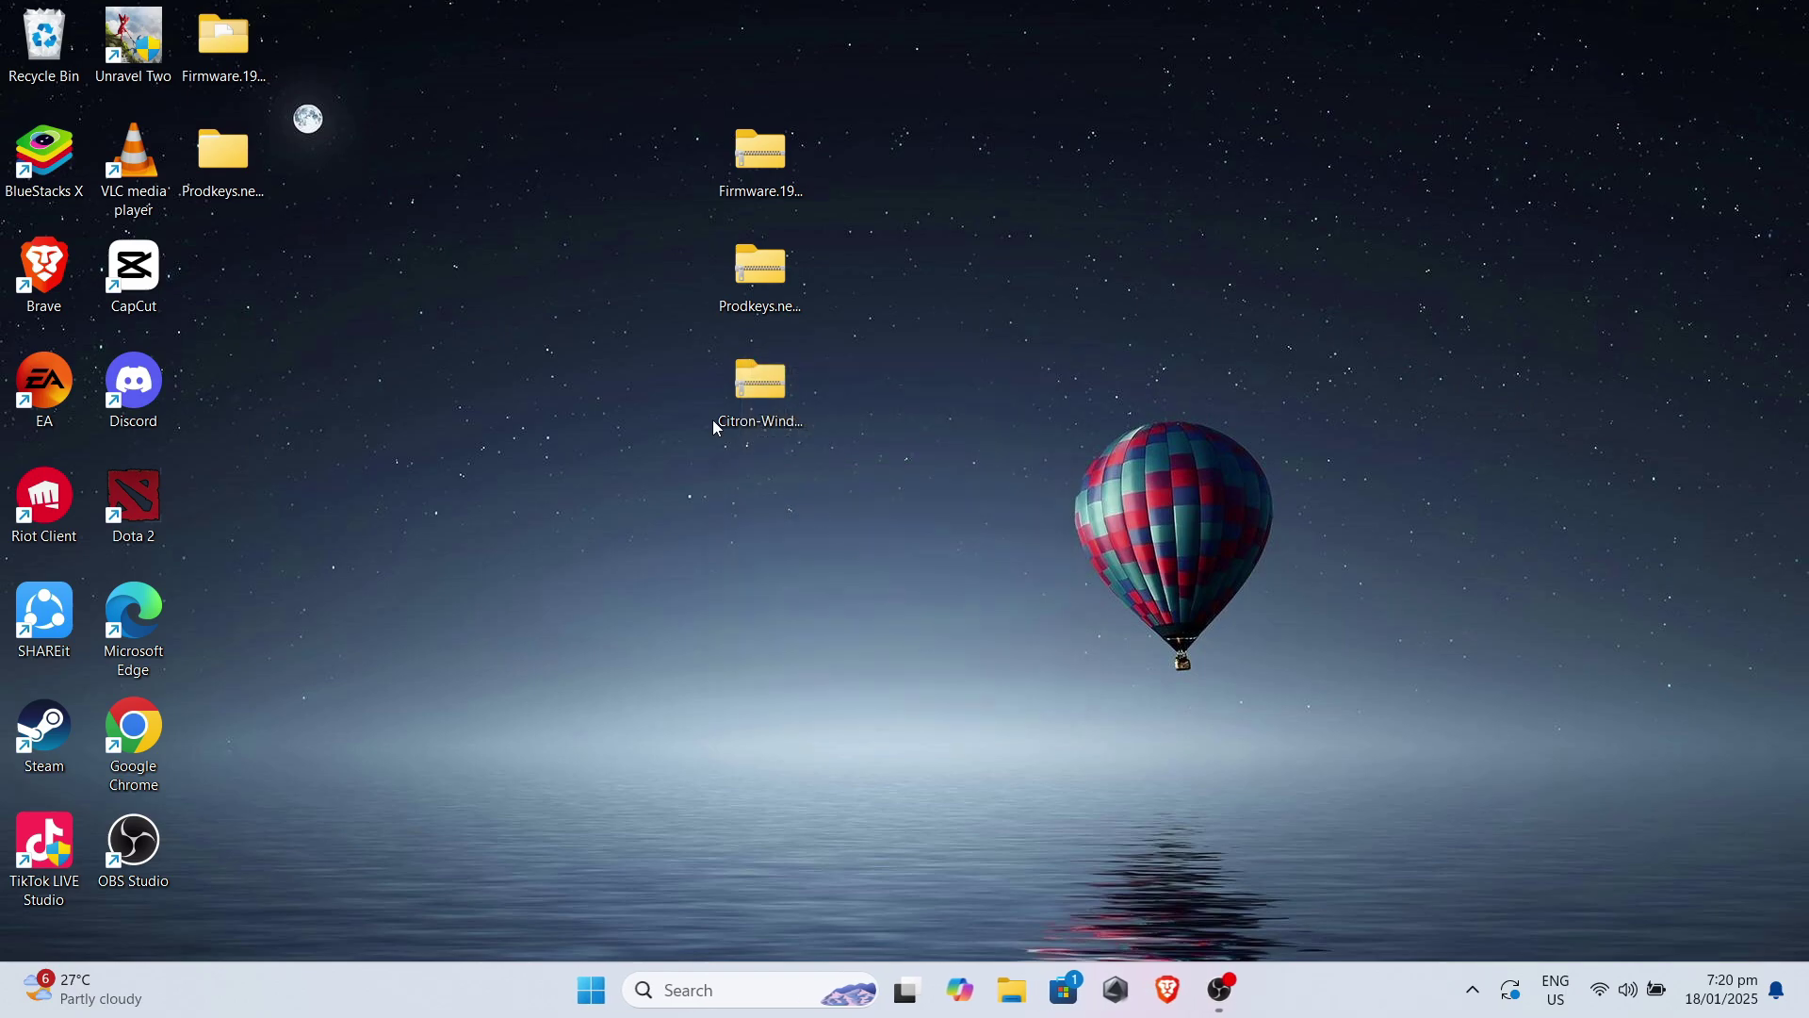
Delete the three zip archives from the desktop and group the extracted folders in one column
drag(353, 403, 921, 190)
drag(816, 472, 741, 185)
right_click(742, 186)
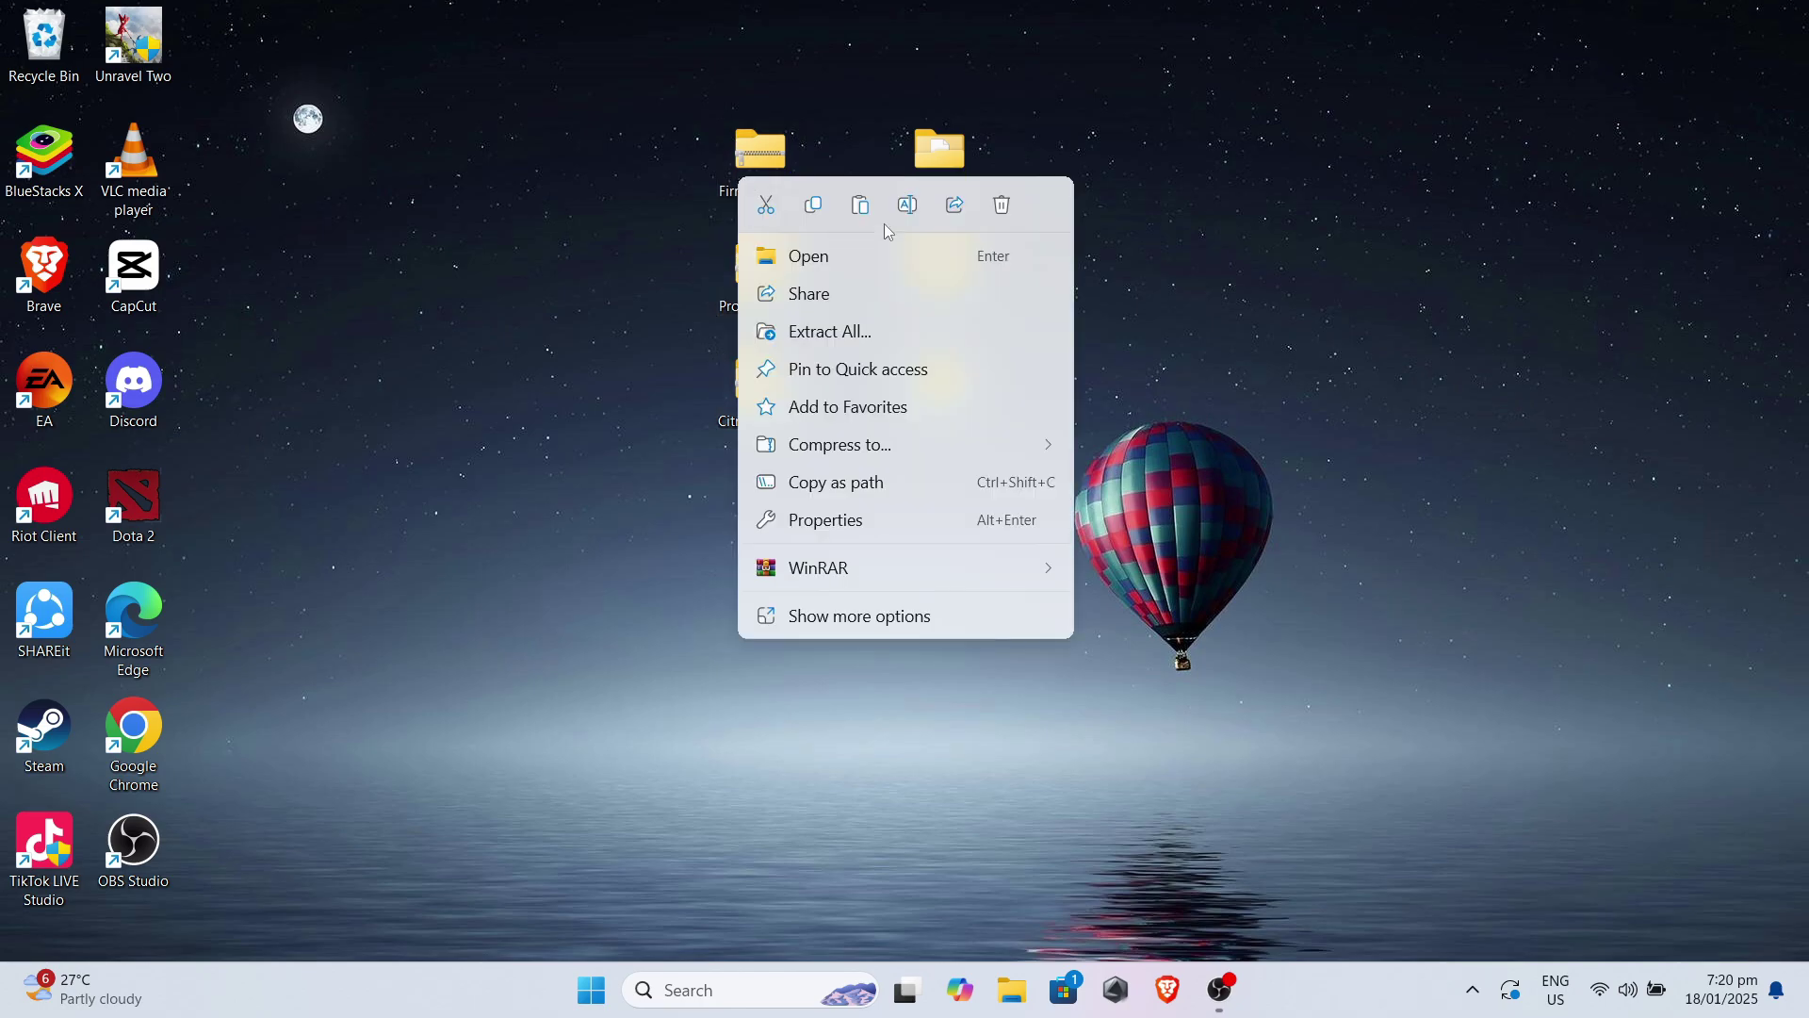
click(999, 211)
drag(1038, 489, 492, 179)
click(490, 379)
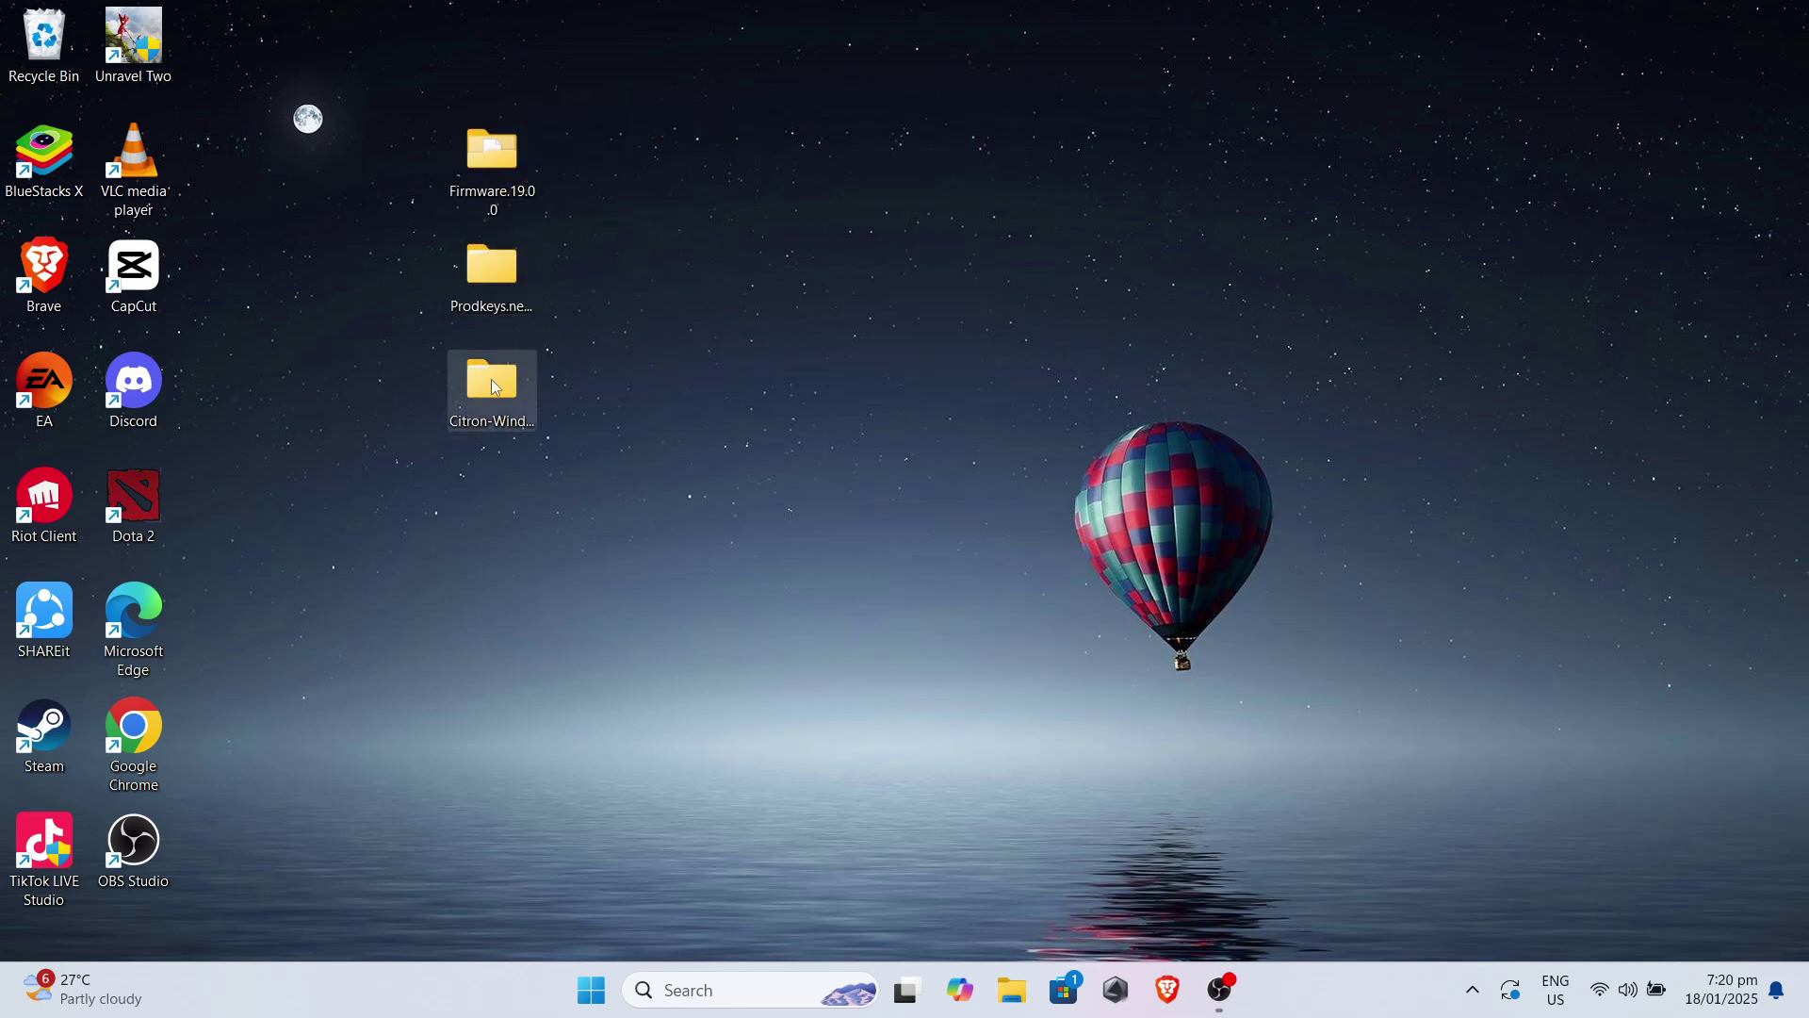
Launch the citron application from the inner Citron-Windows-Canary-Refresh_0.3 folder
double_click(515, 388)
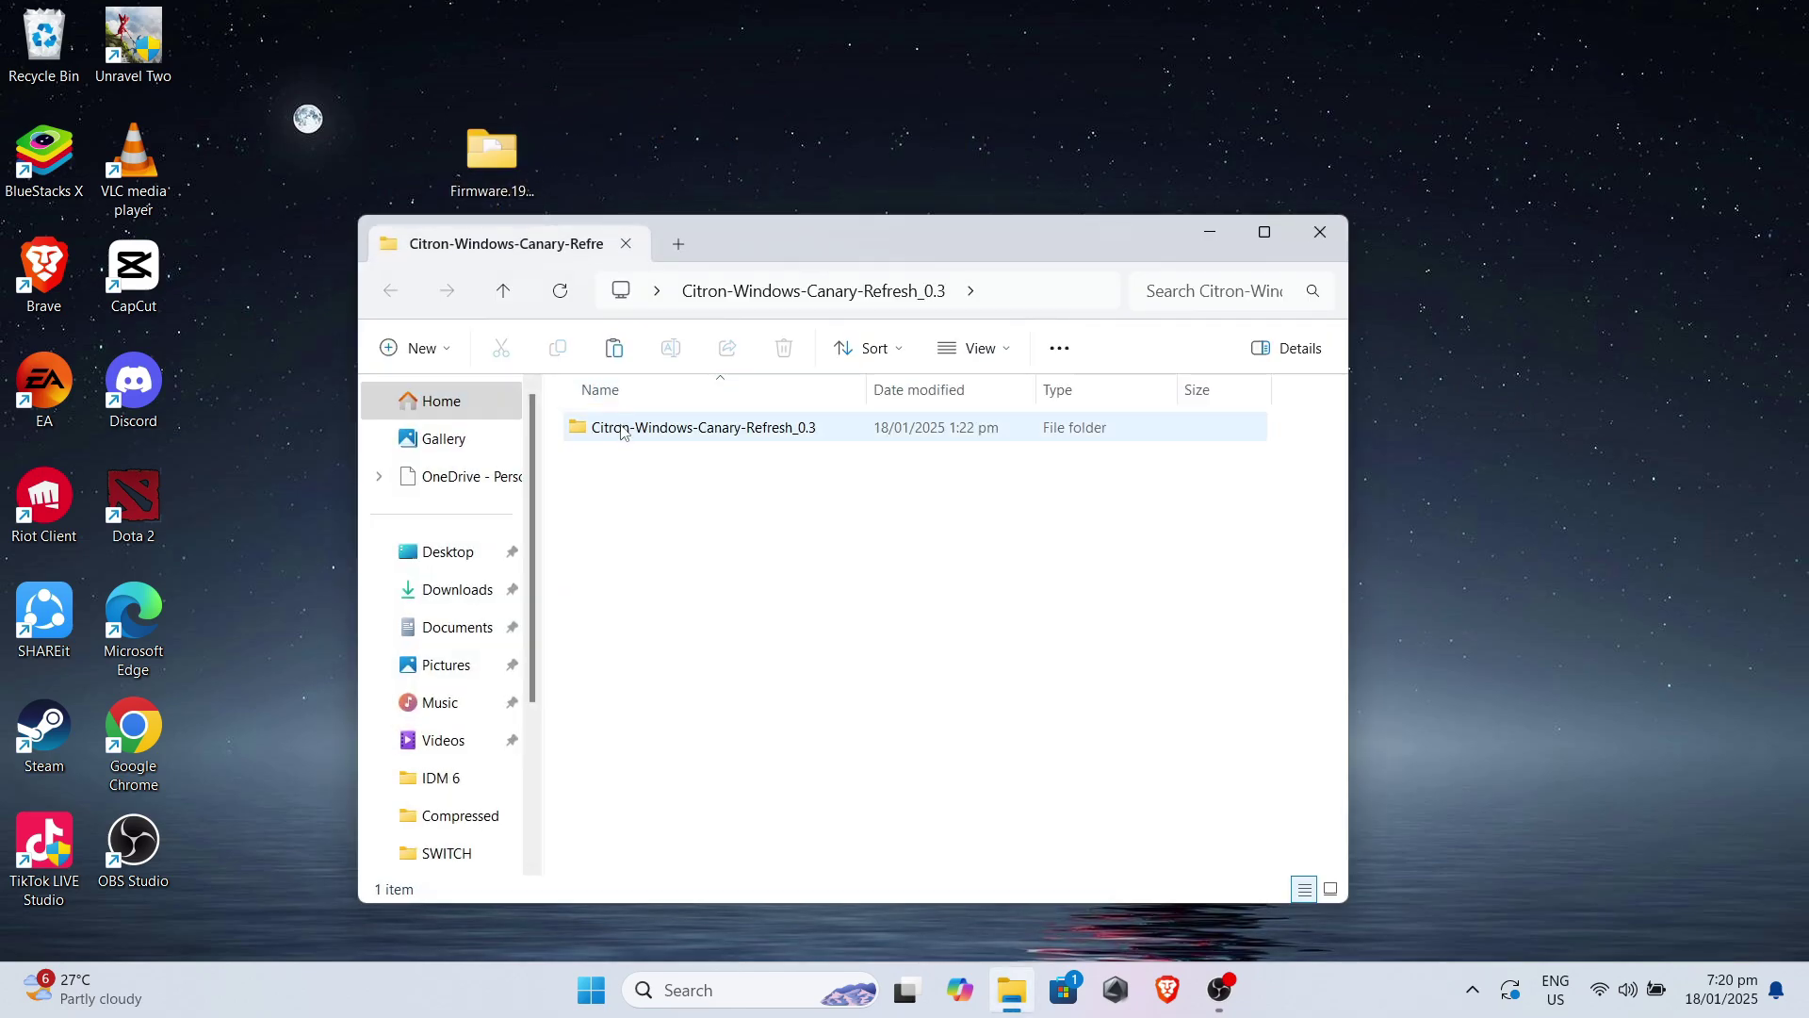
double_click(622, 429)
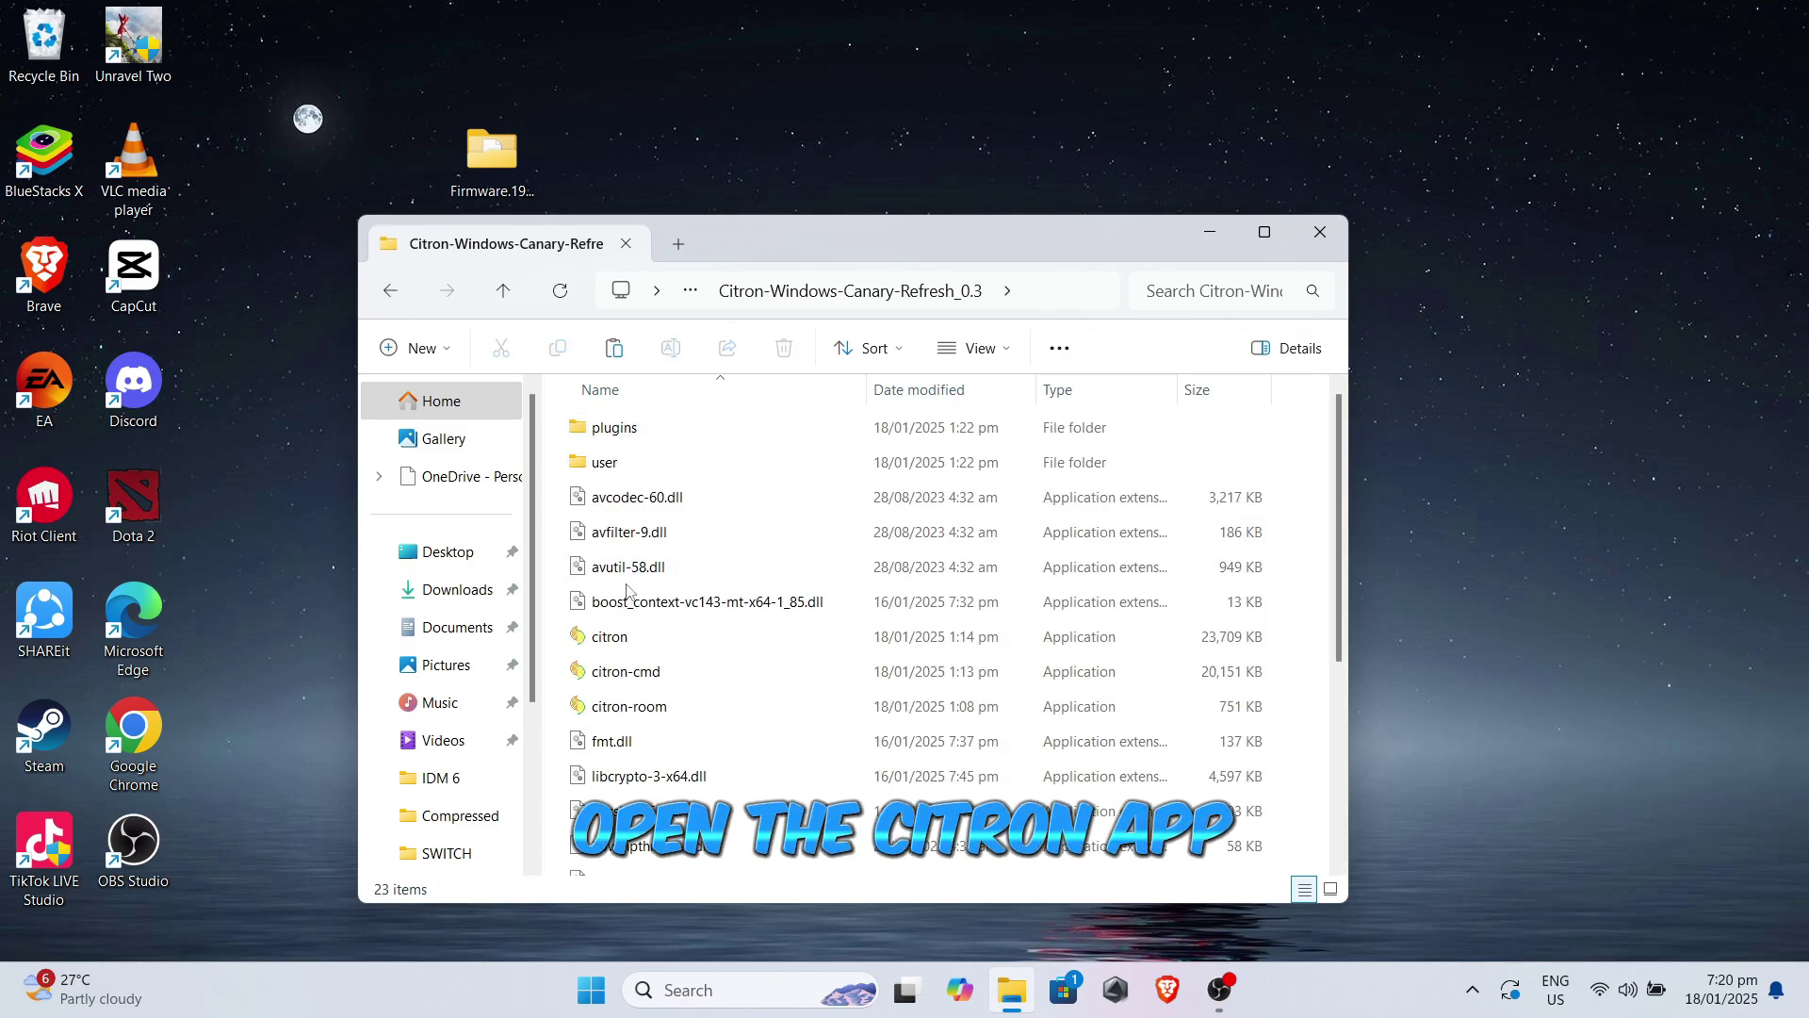
click(622, 637)
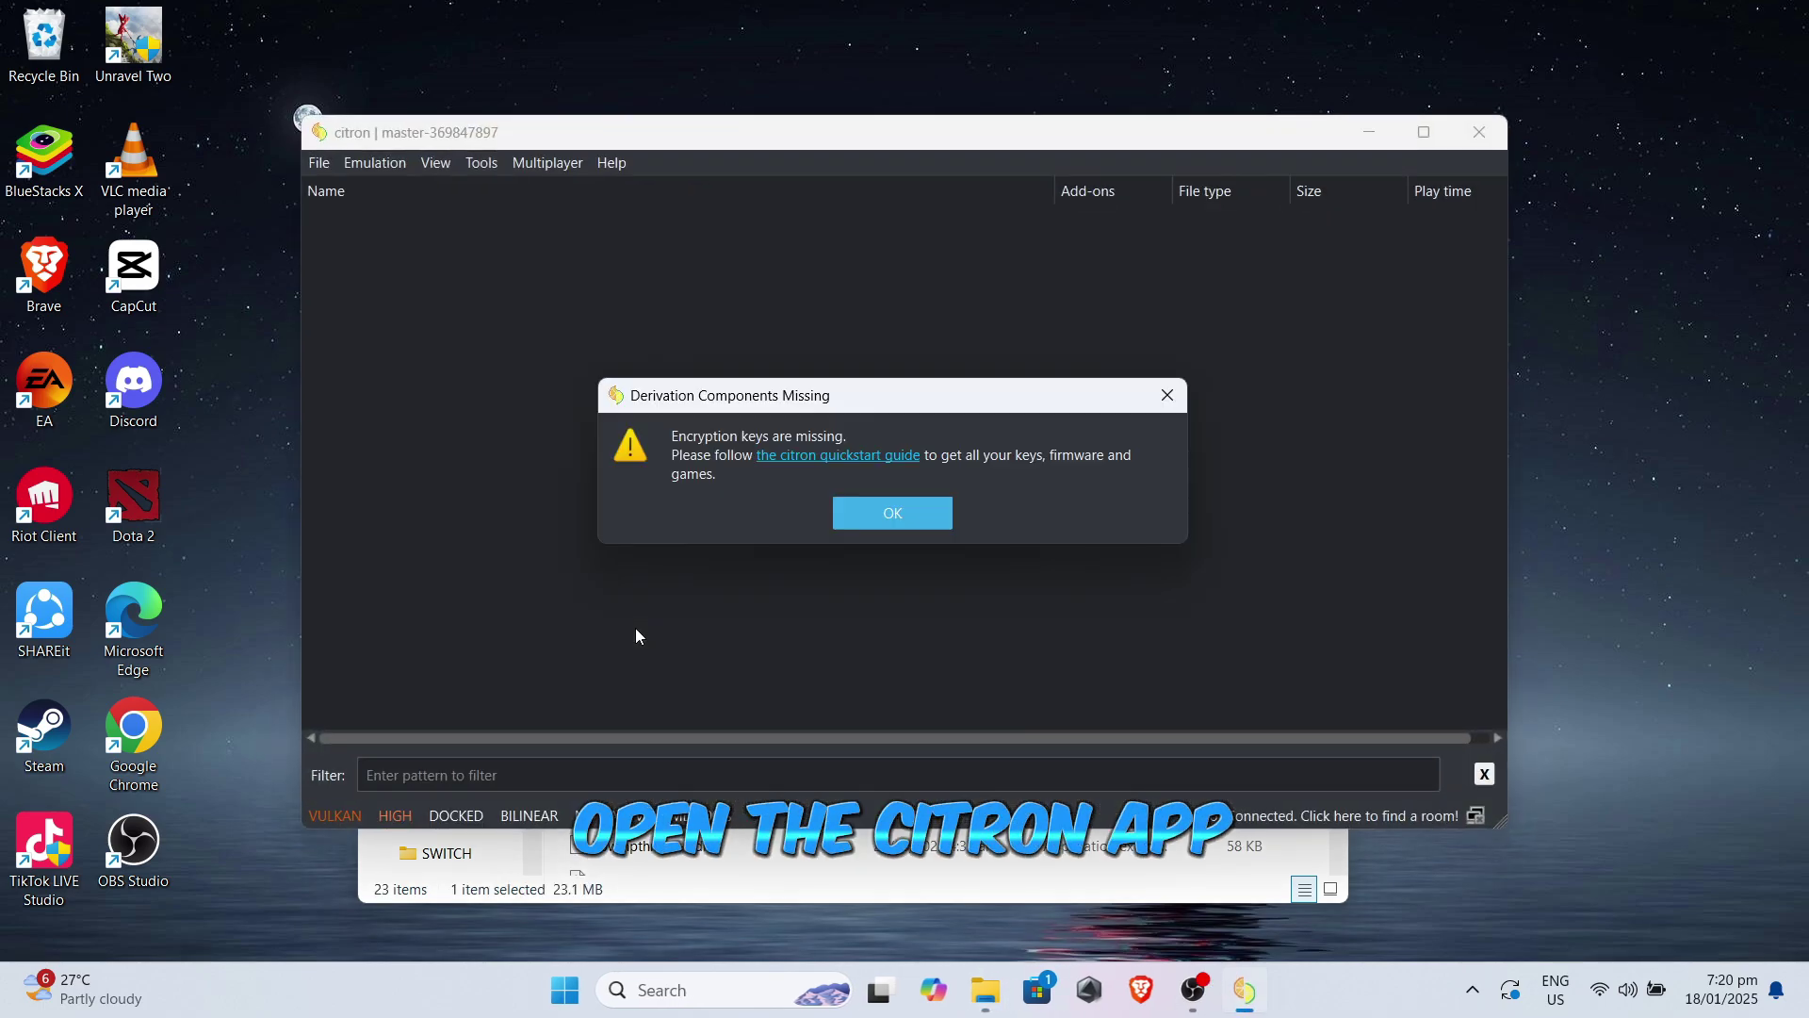
Close the program folder window, dismiss Citron's missing-keys warning, and answer its telemetry prompt
click(977, 902)
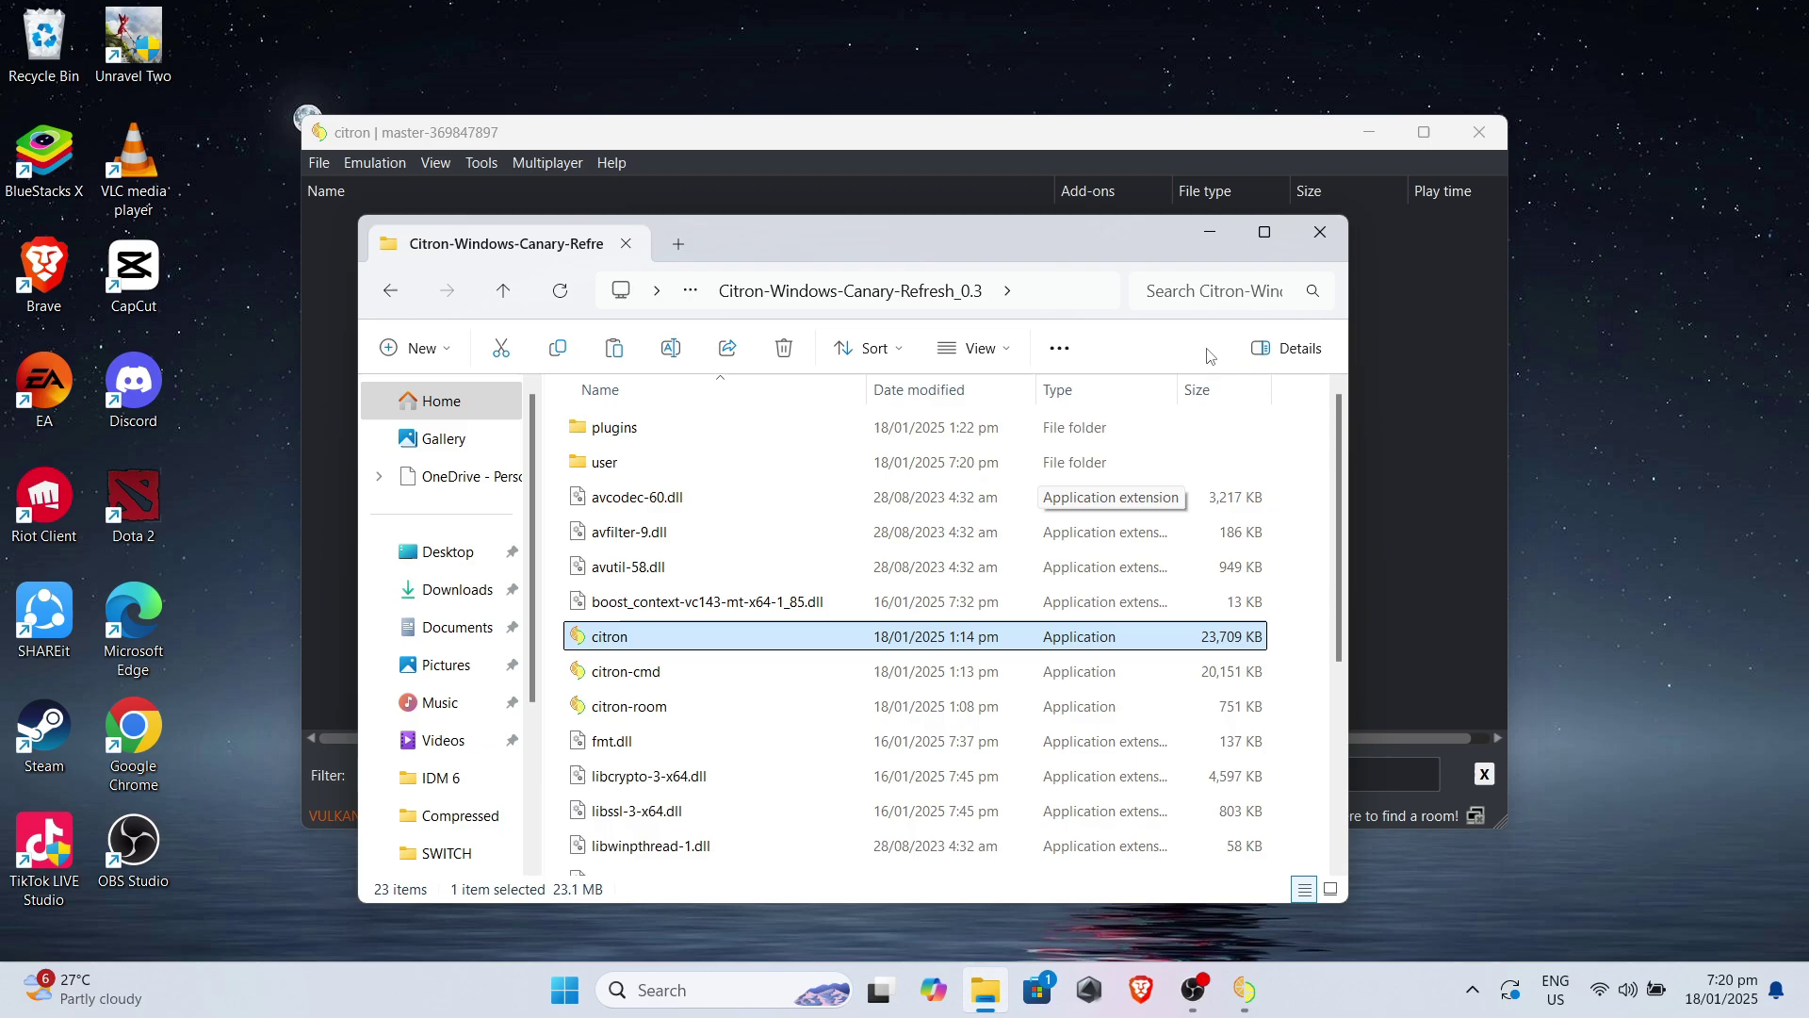
click(1326, 230)
click(887, 519)
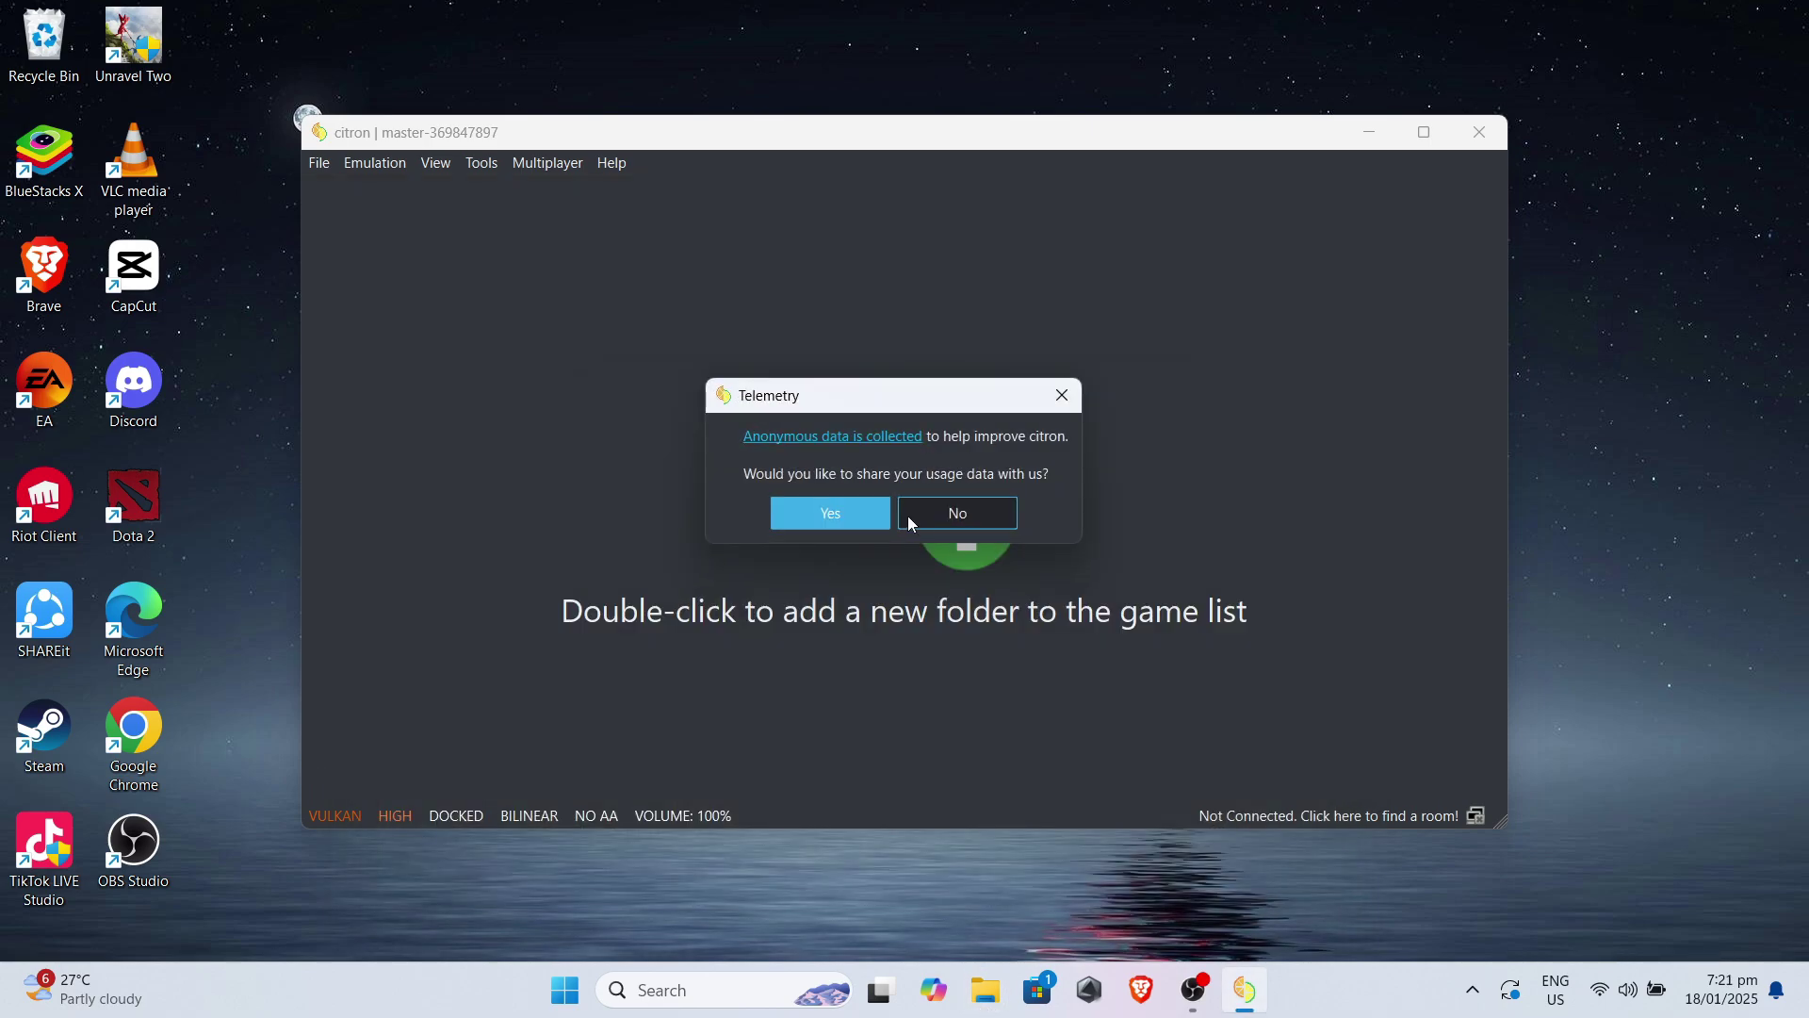
click(871, 522)
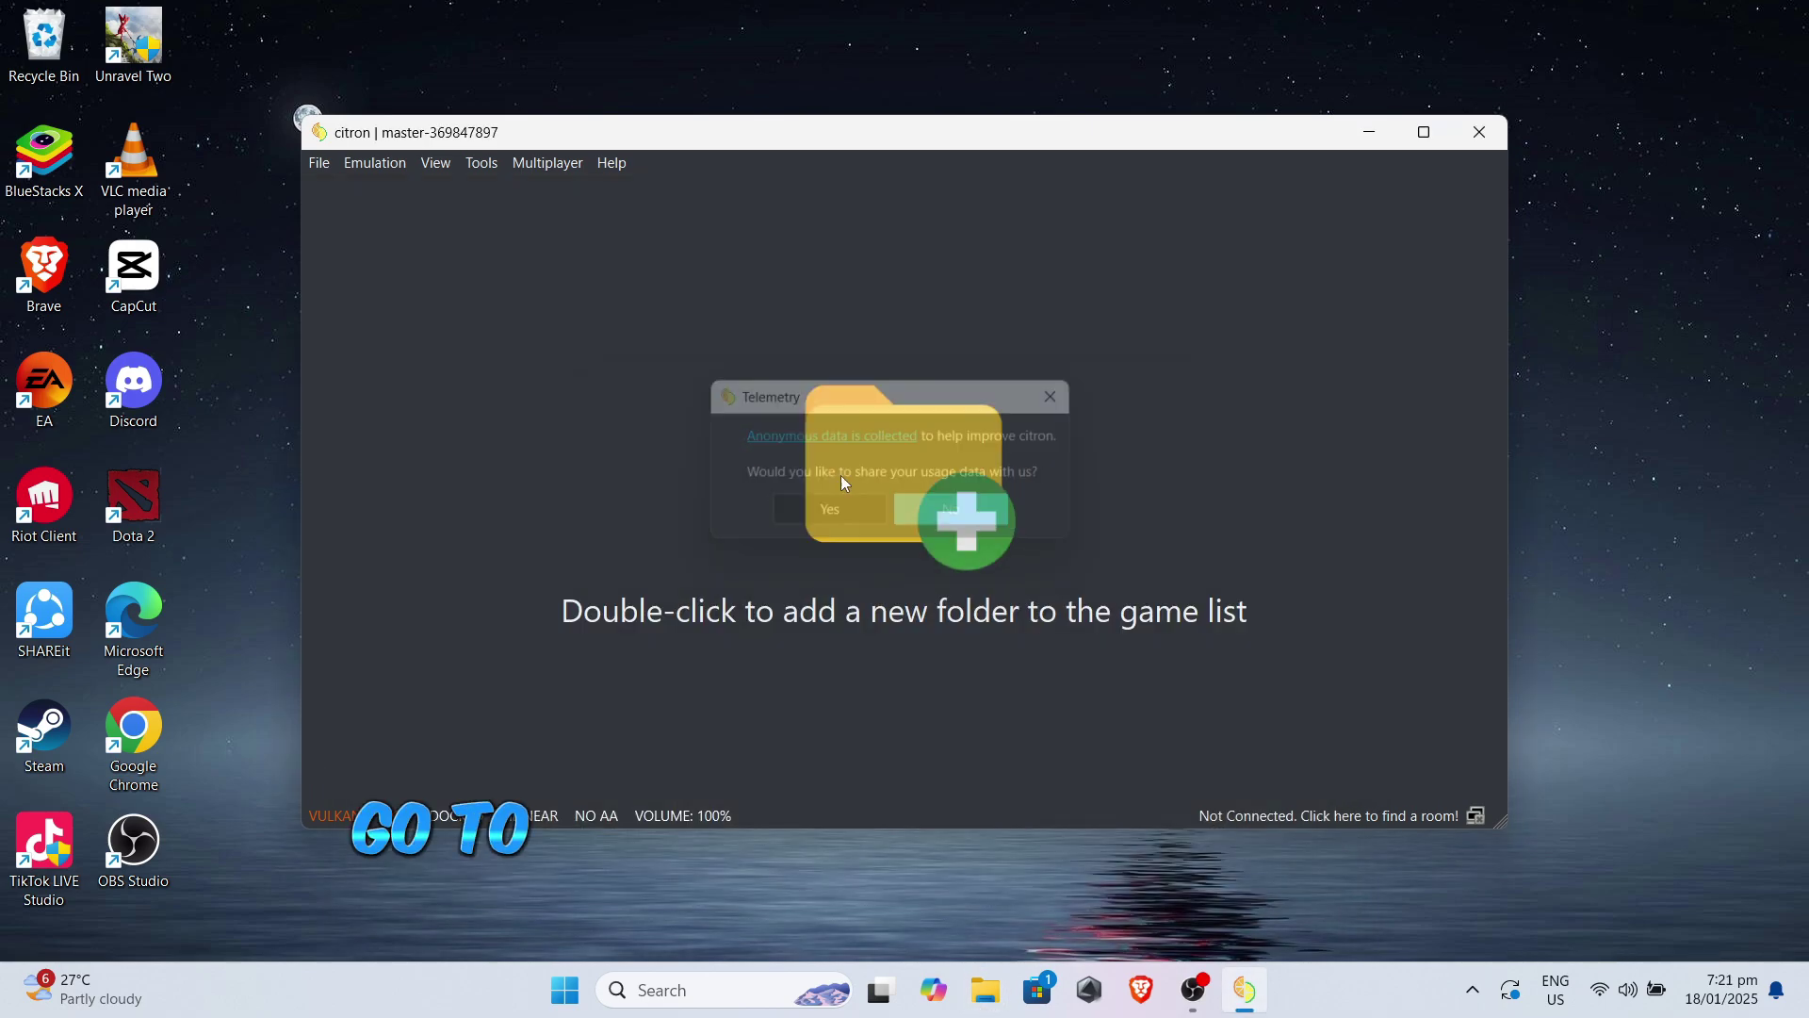
Open Citron's user data folder from the emulator and go into its keys subfolder
click(321, 165)
click(437, 382)
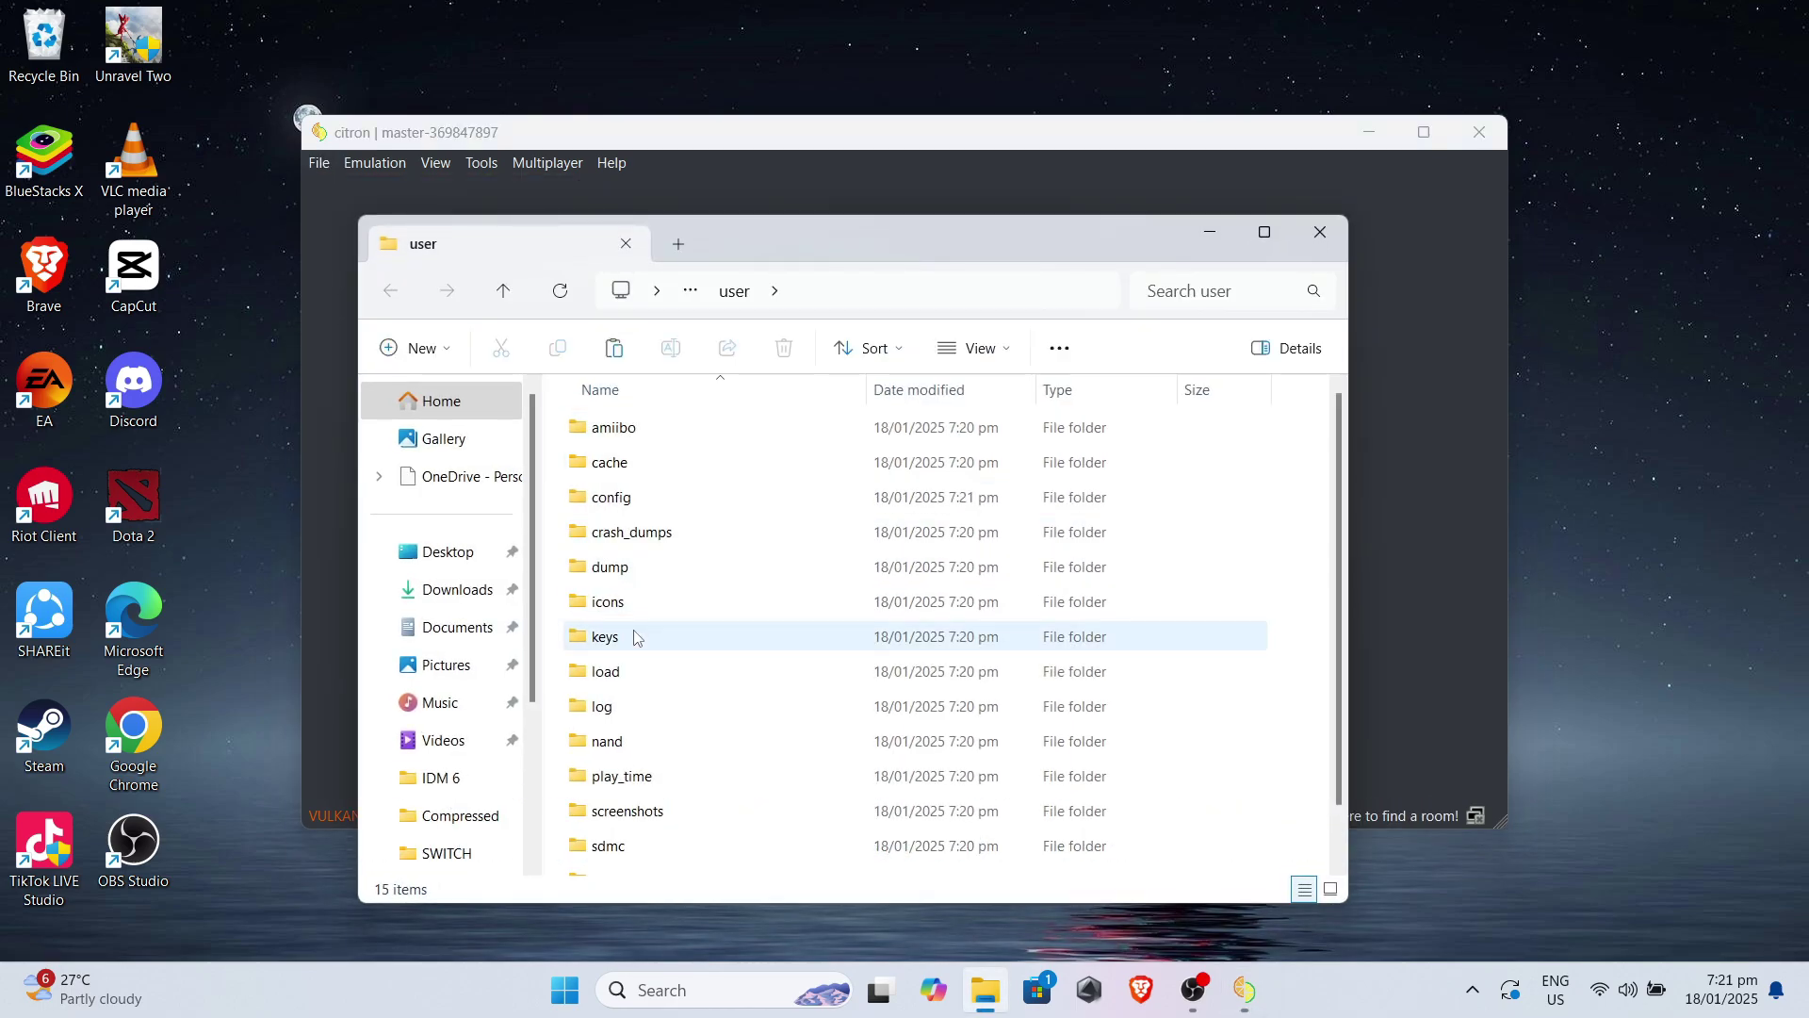
double_click(634, 640)
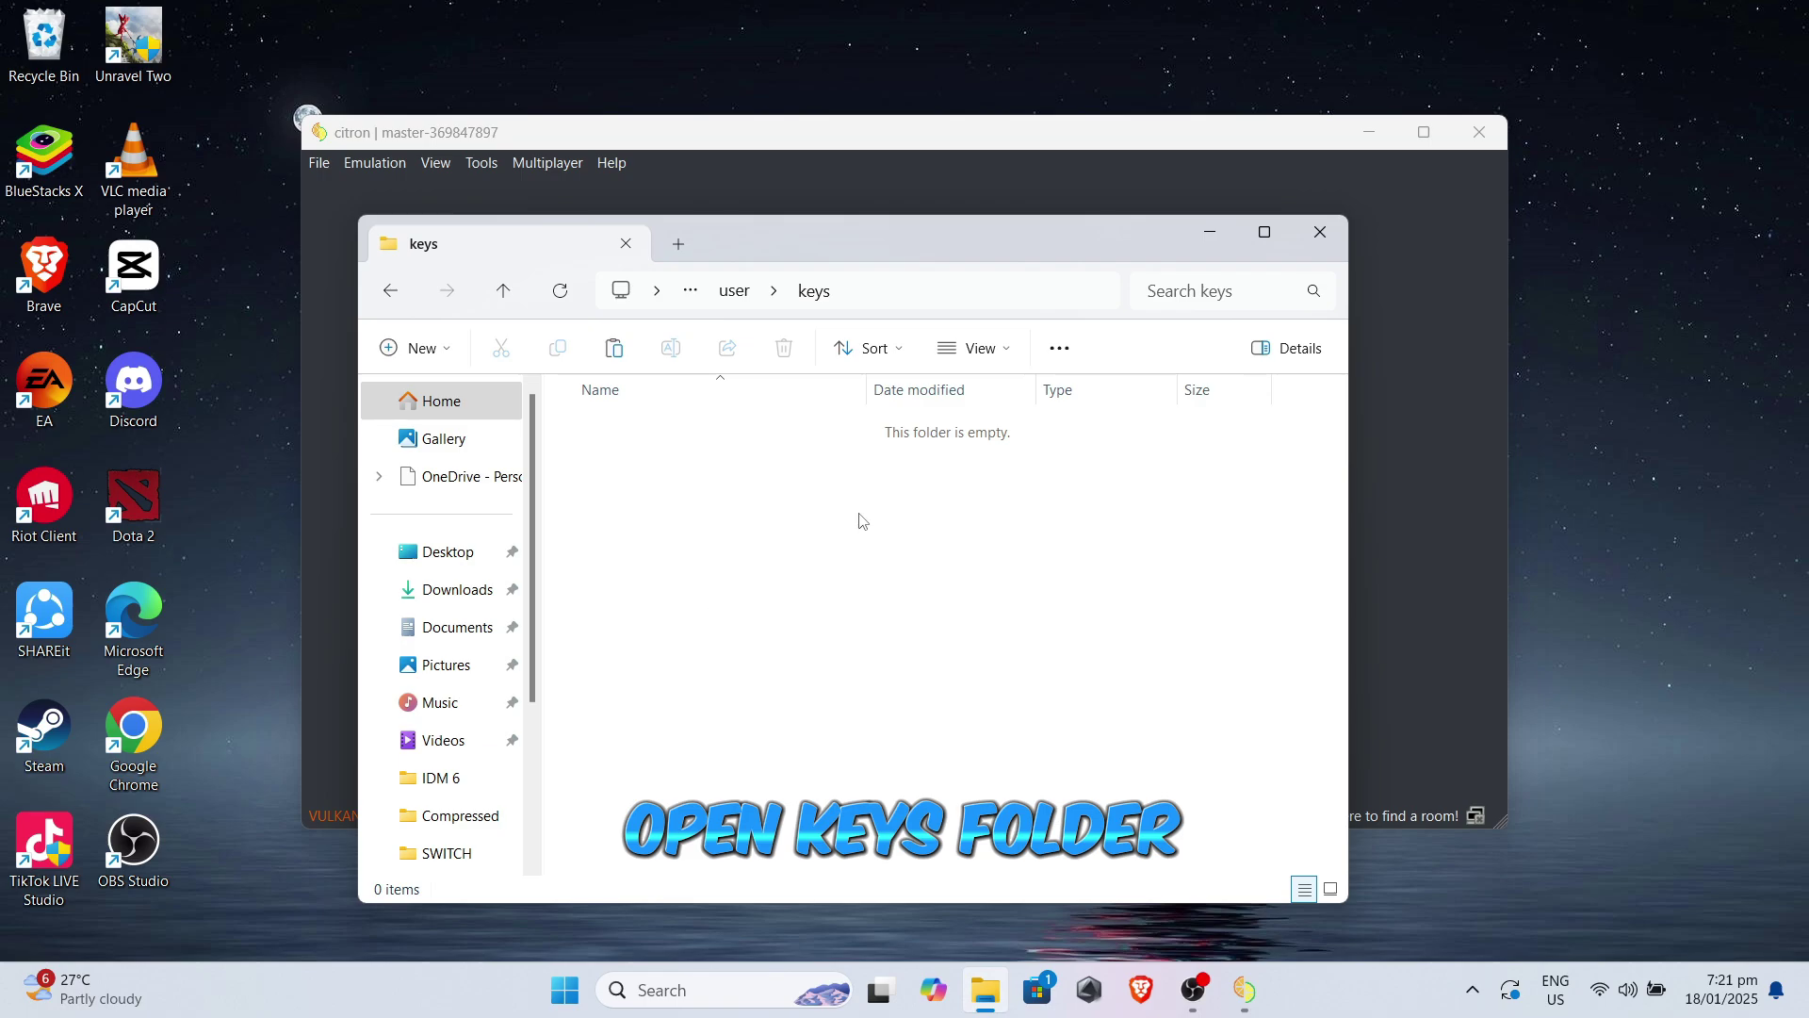
drag(927, 626, 678, 418)
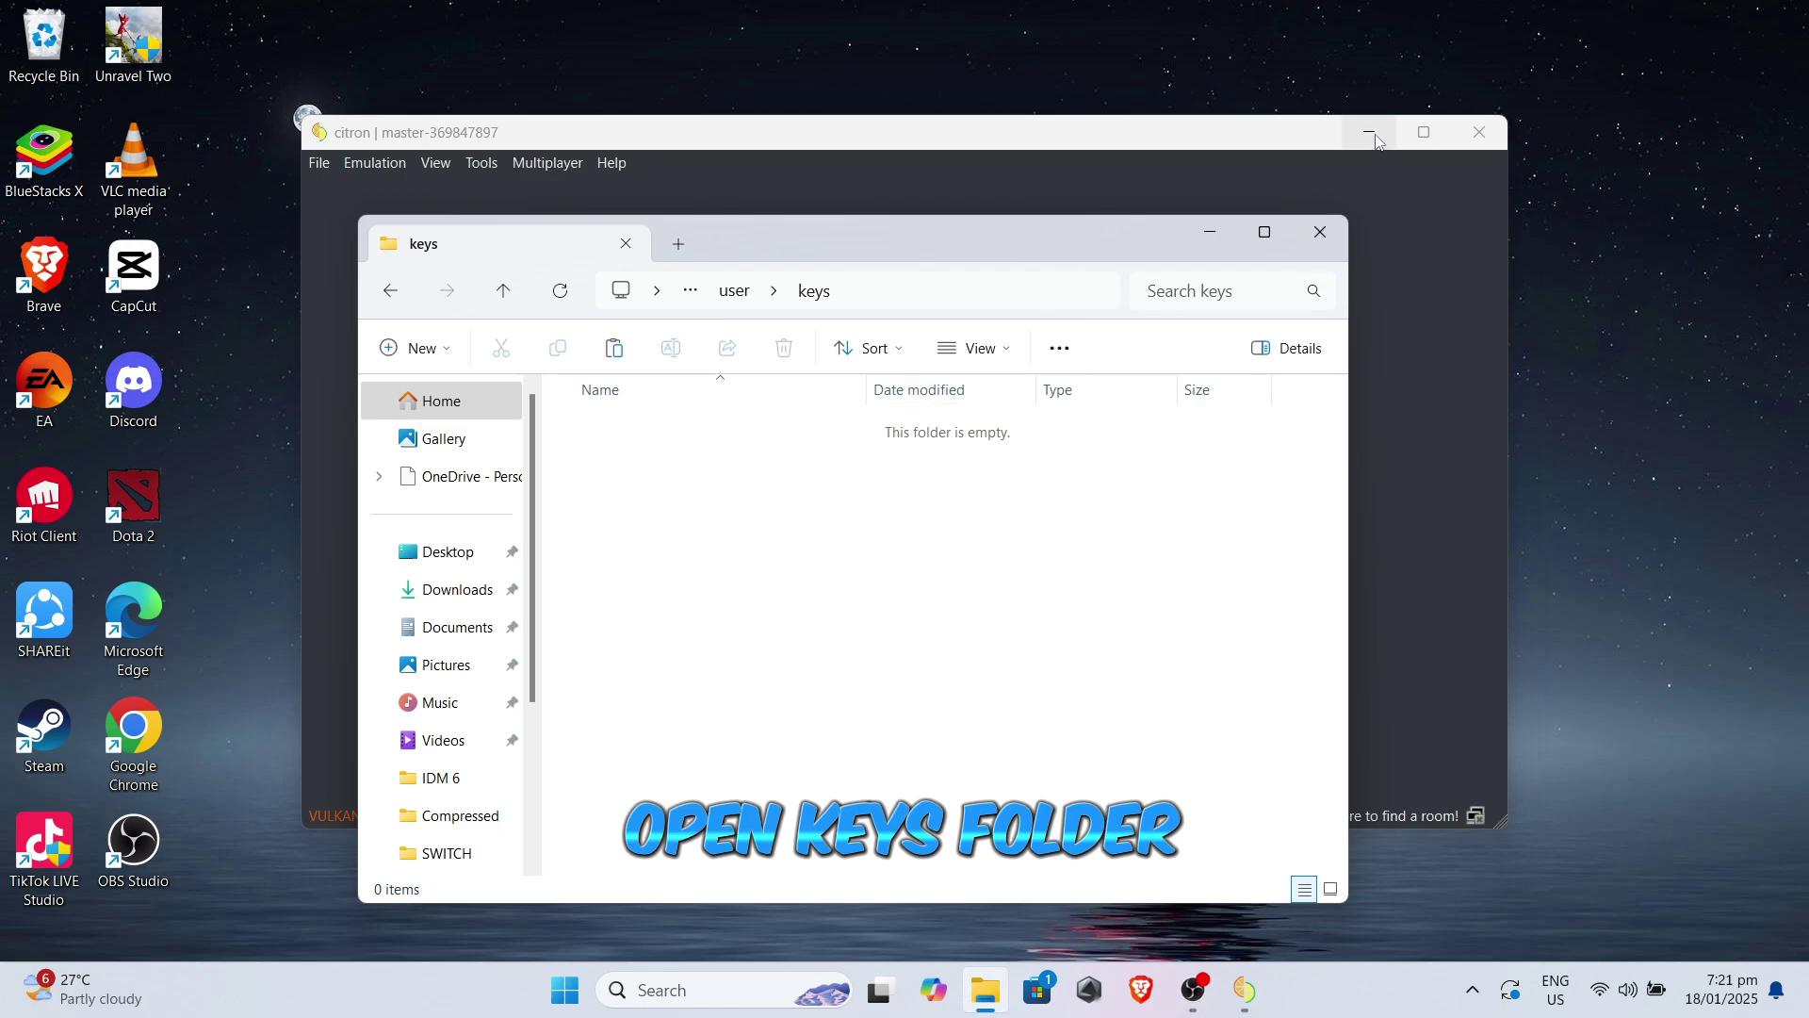
Move the Citron and keys windows clear of the desktop folders, and open the inner Prodkeys.net_v19.0.0 folder
drag(1249, 141, 1223, 440)
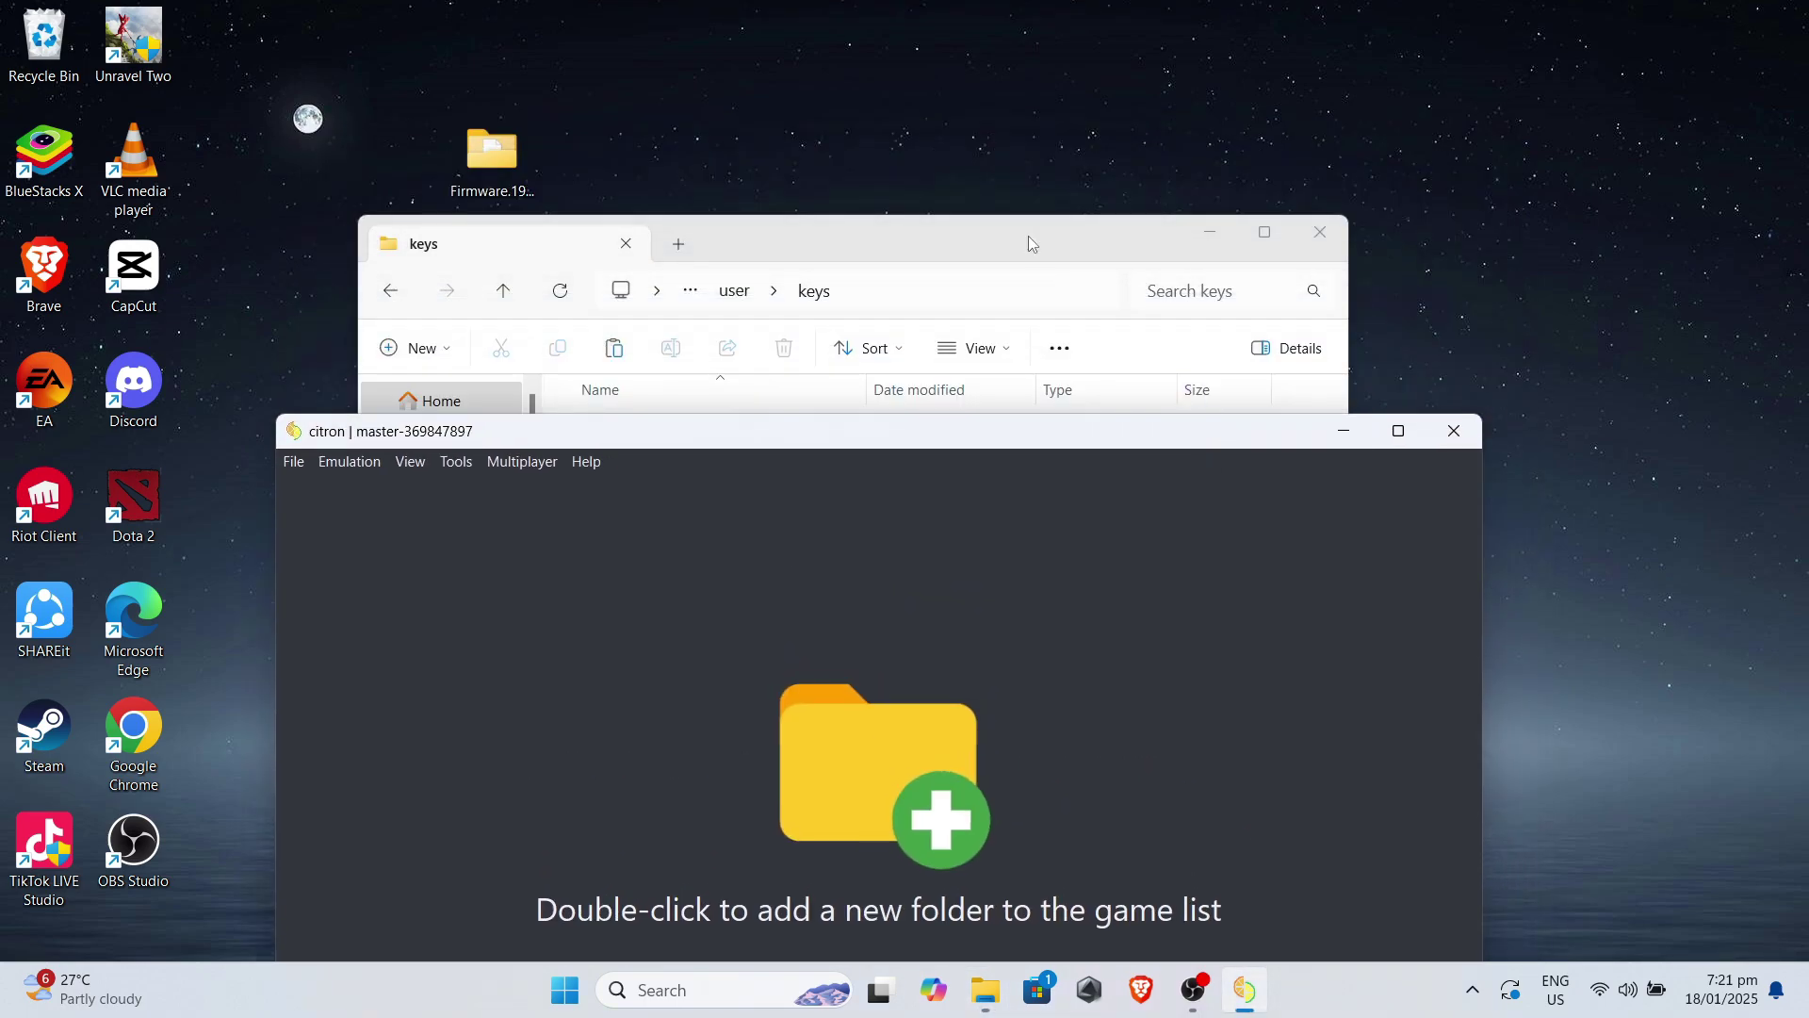
drag(751, 211, 461, 255)
double_click(504, 280)
double_click(446, 457)
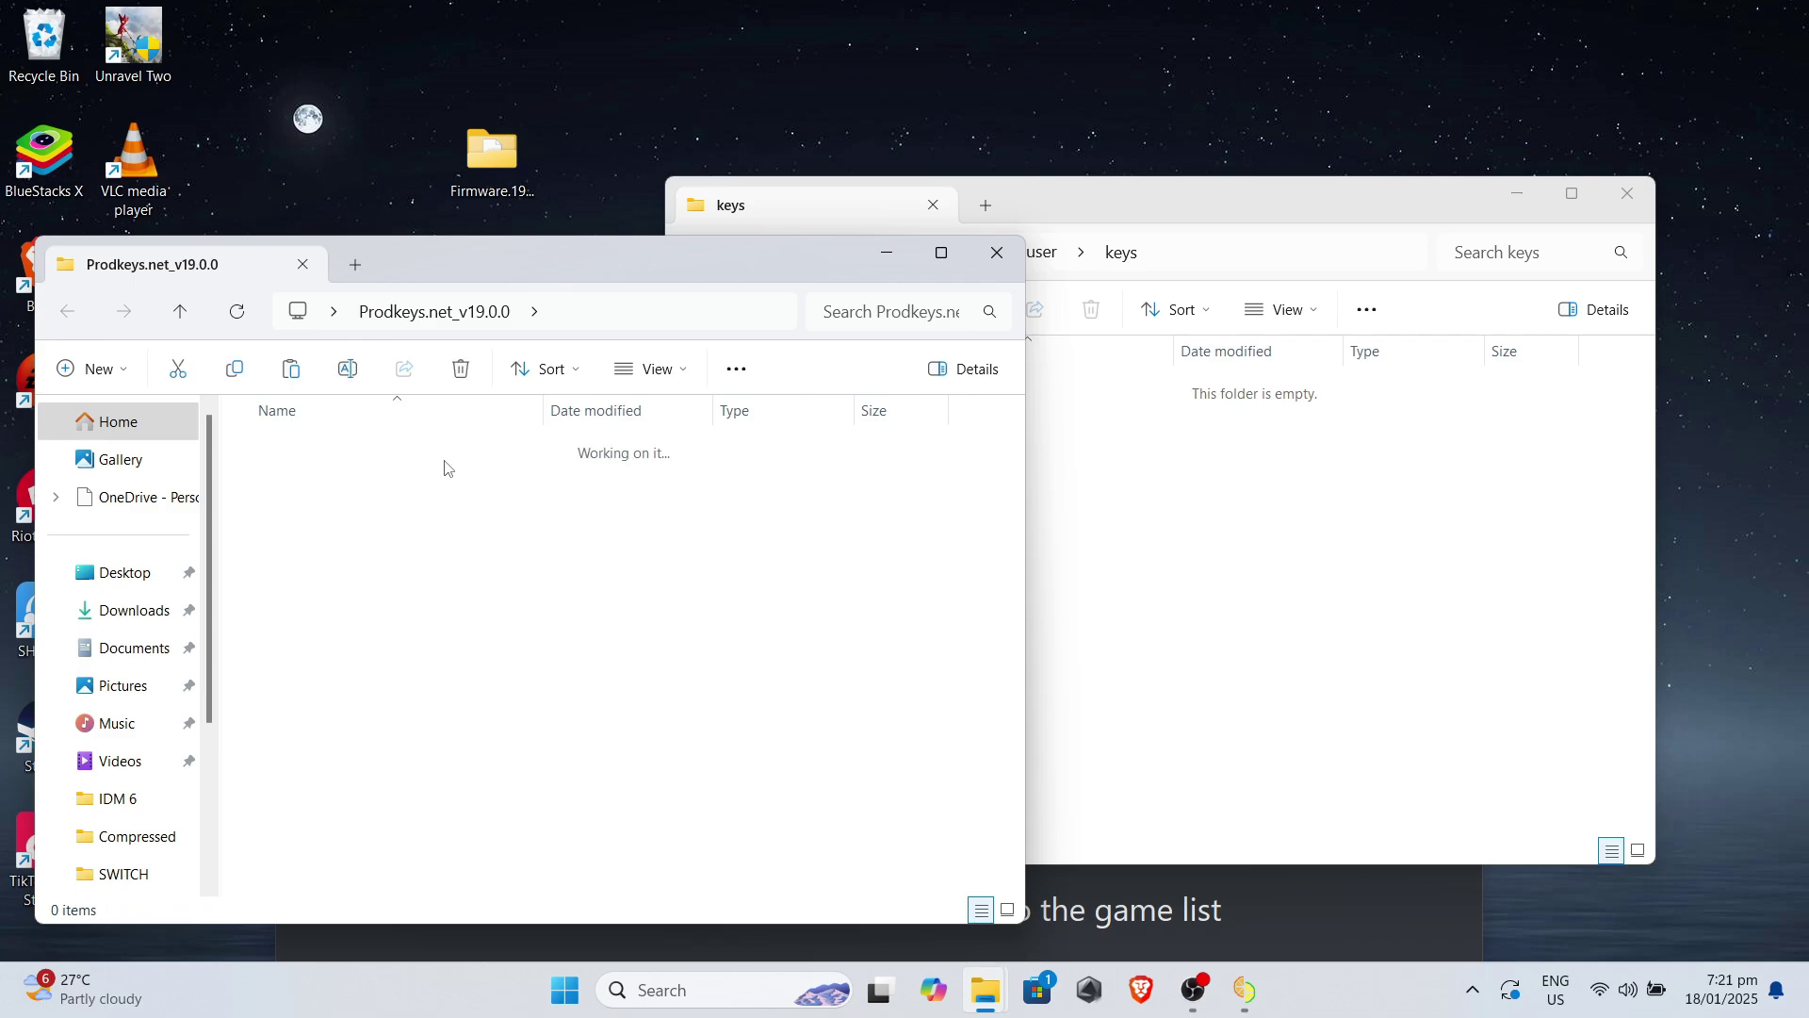
Copy prod.keys and title.keys from the Prodkeys.net_v19.0.0 folder into Citron's keys folder
drag(458, 594, 365, 452)
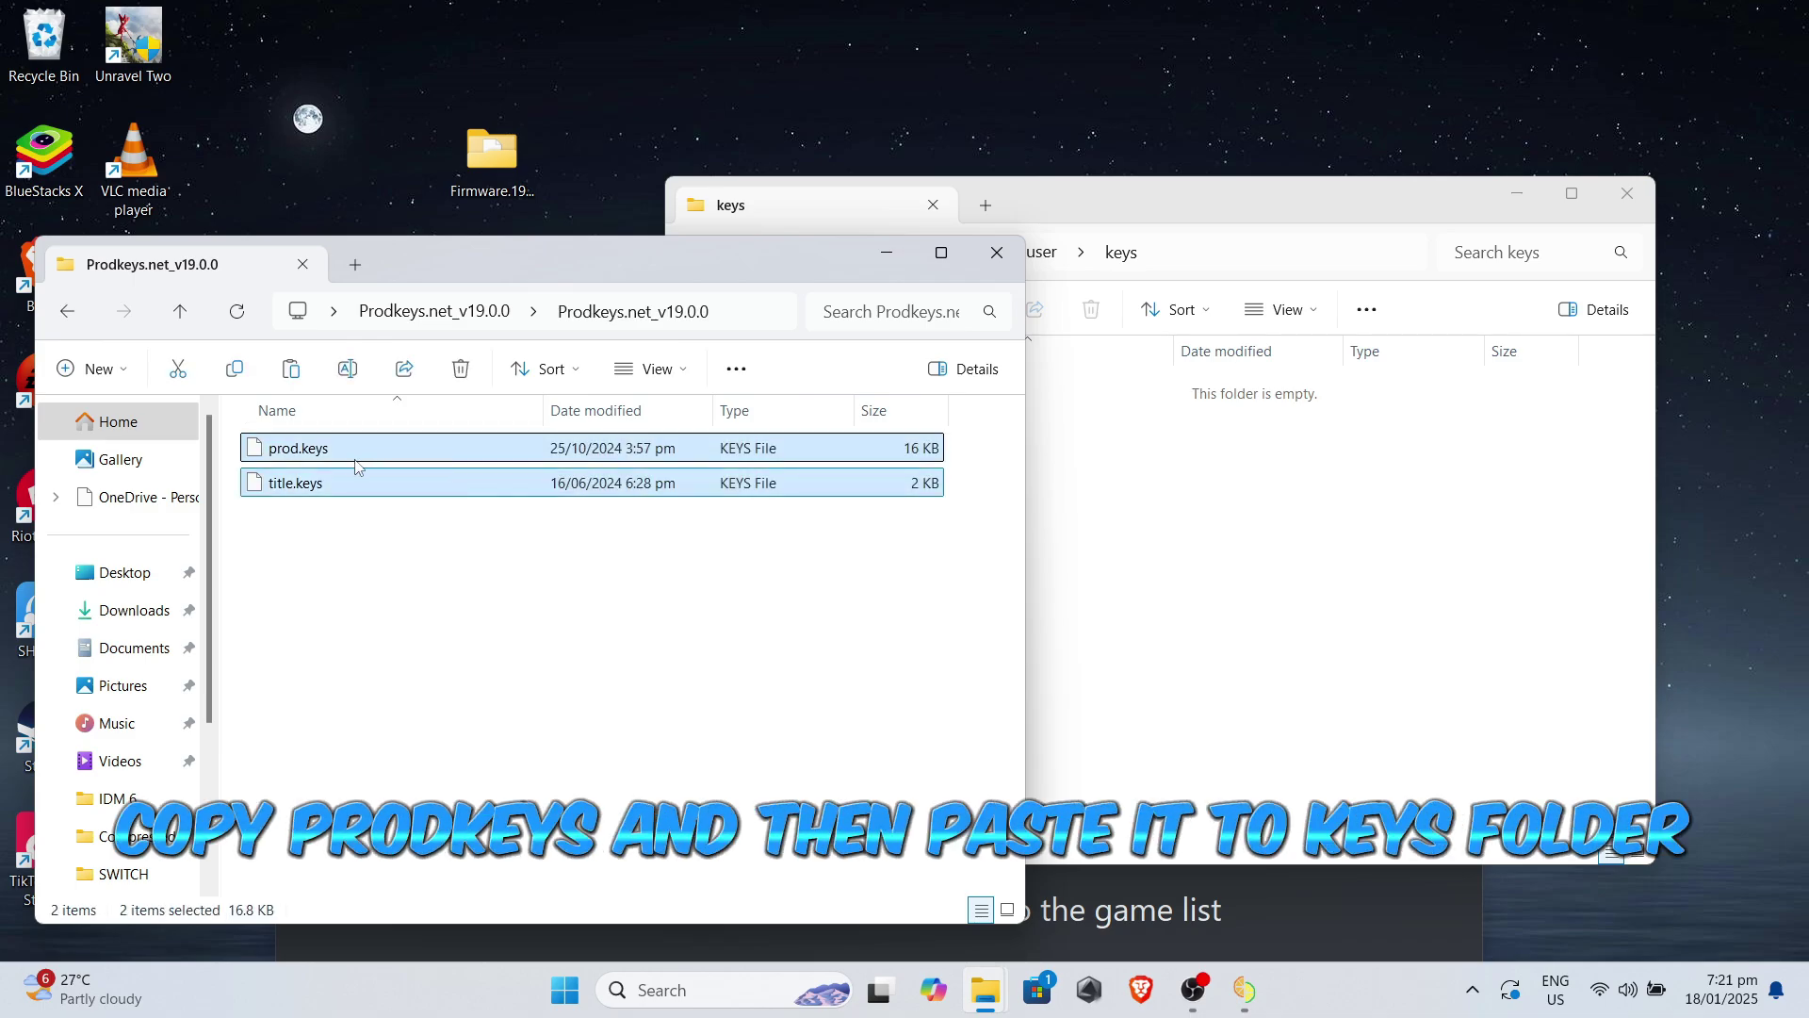
right_click(356, 464)
click(441, 438)
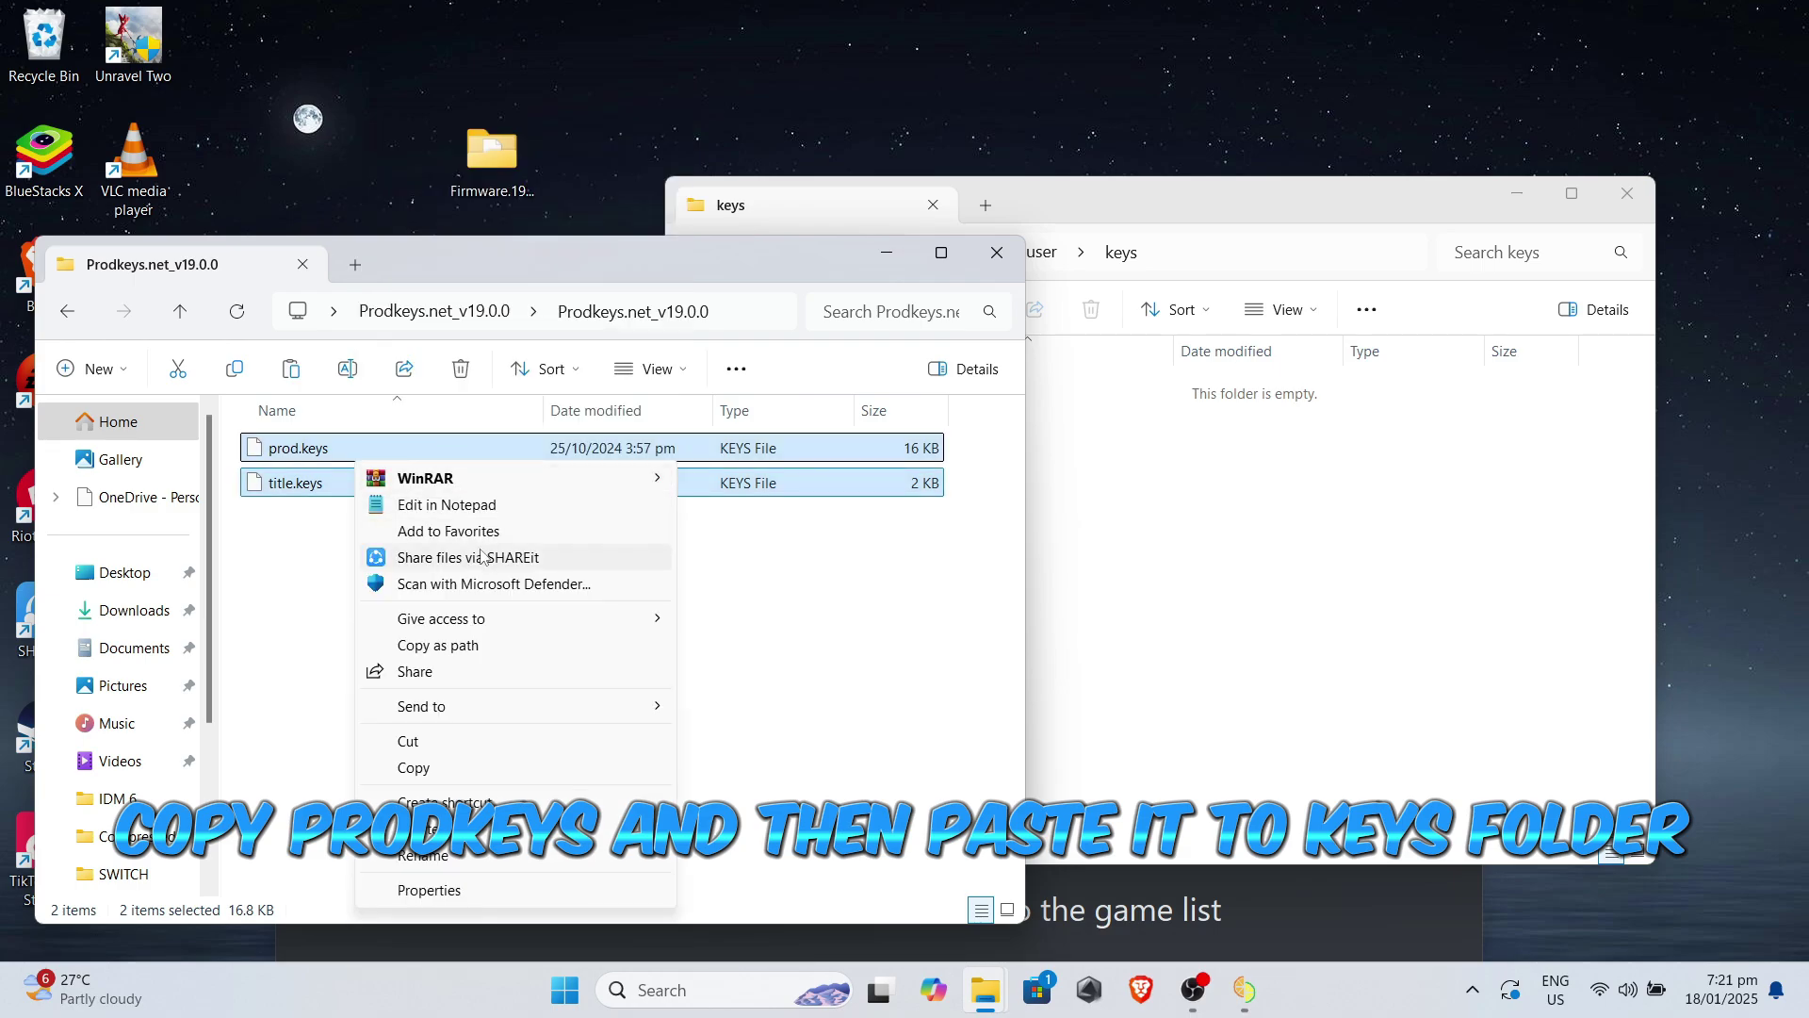
click(437, 769)
click(1073, 533)
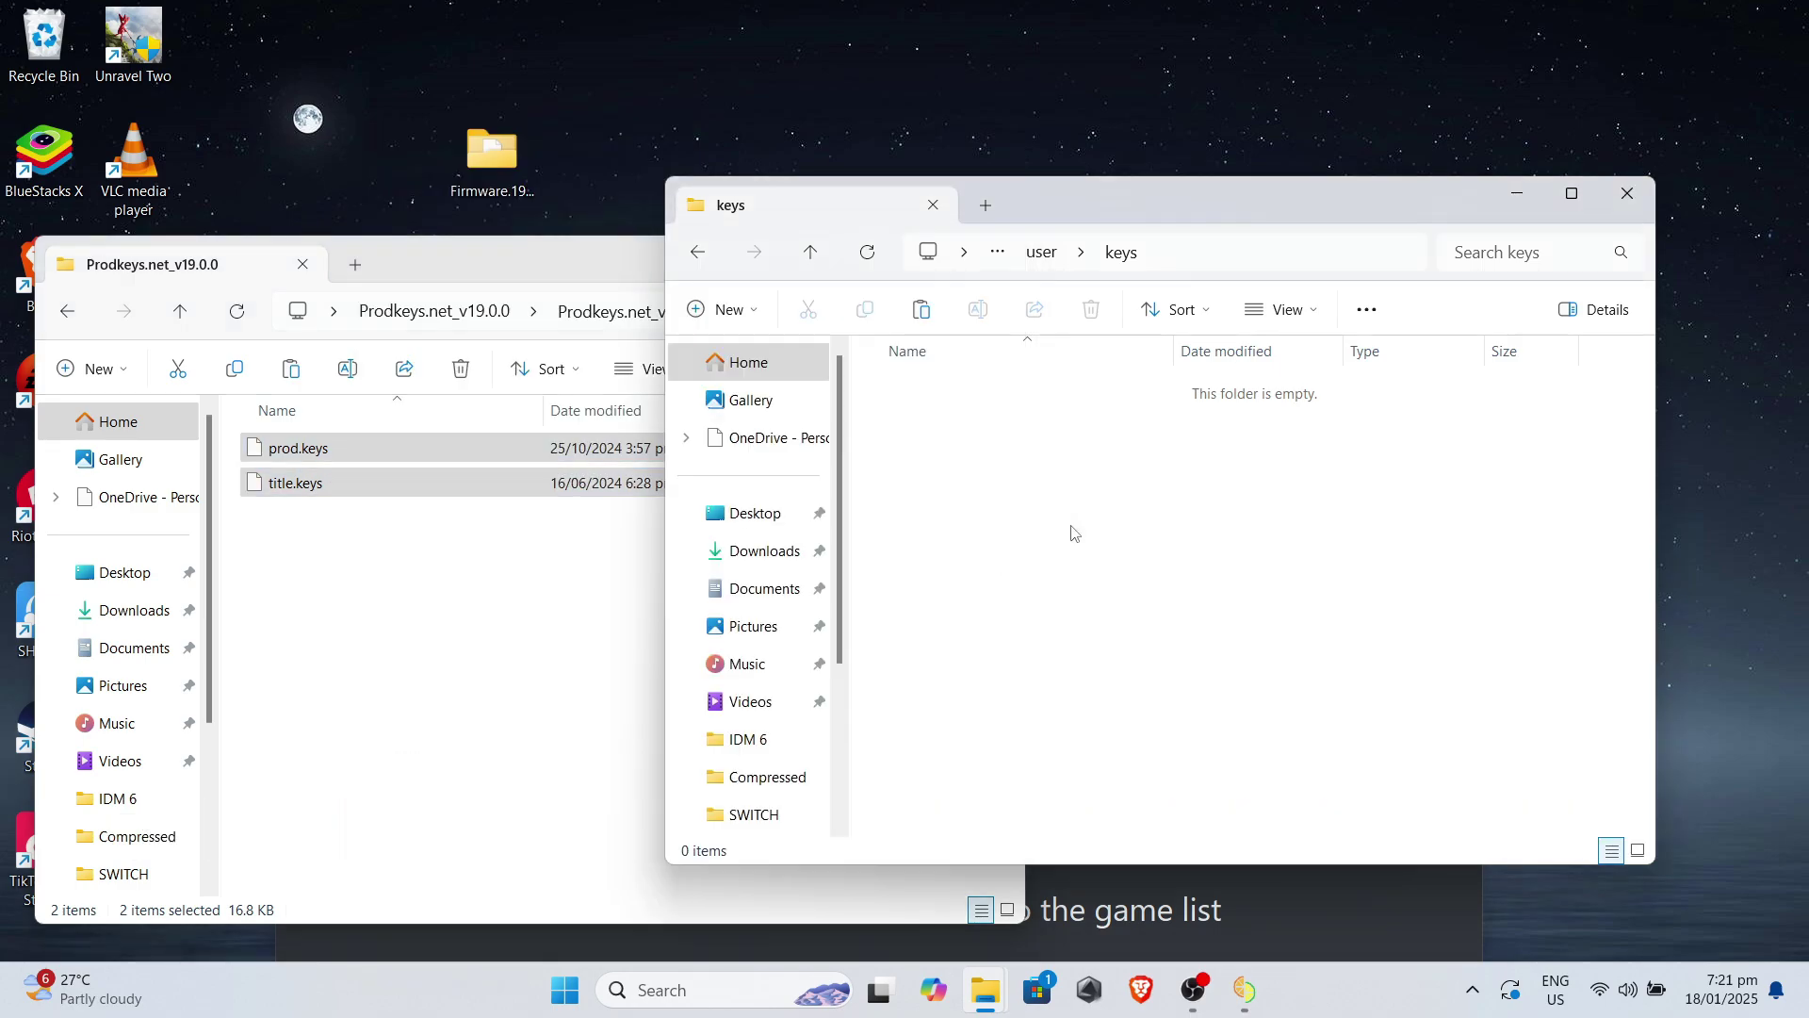
right_click(1171, 592)
click(1099, 554)
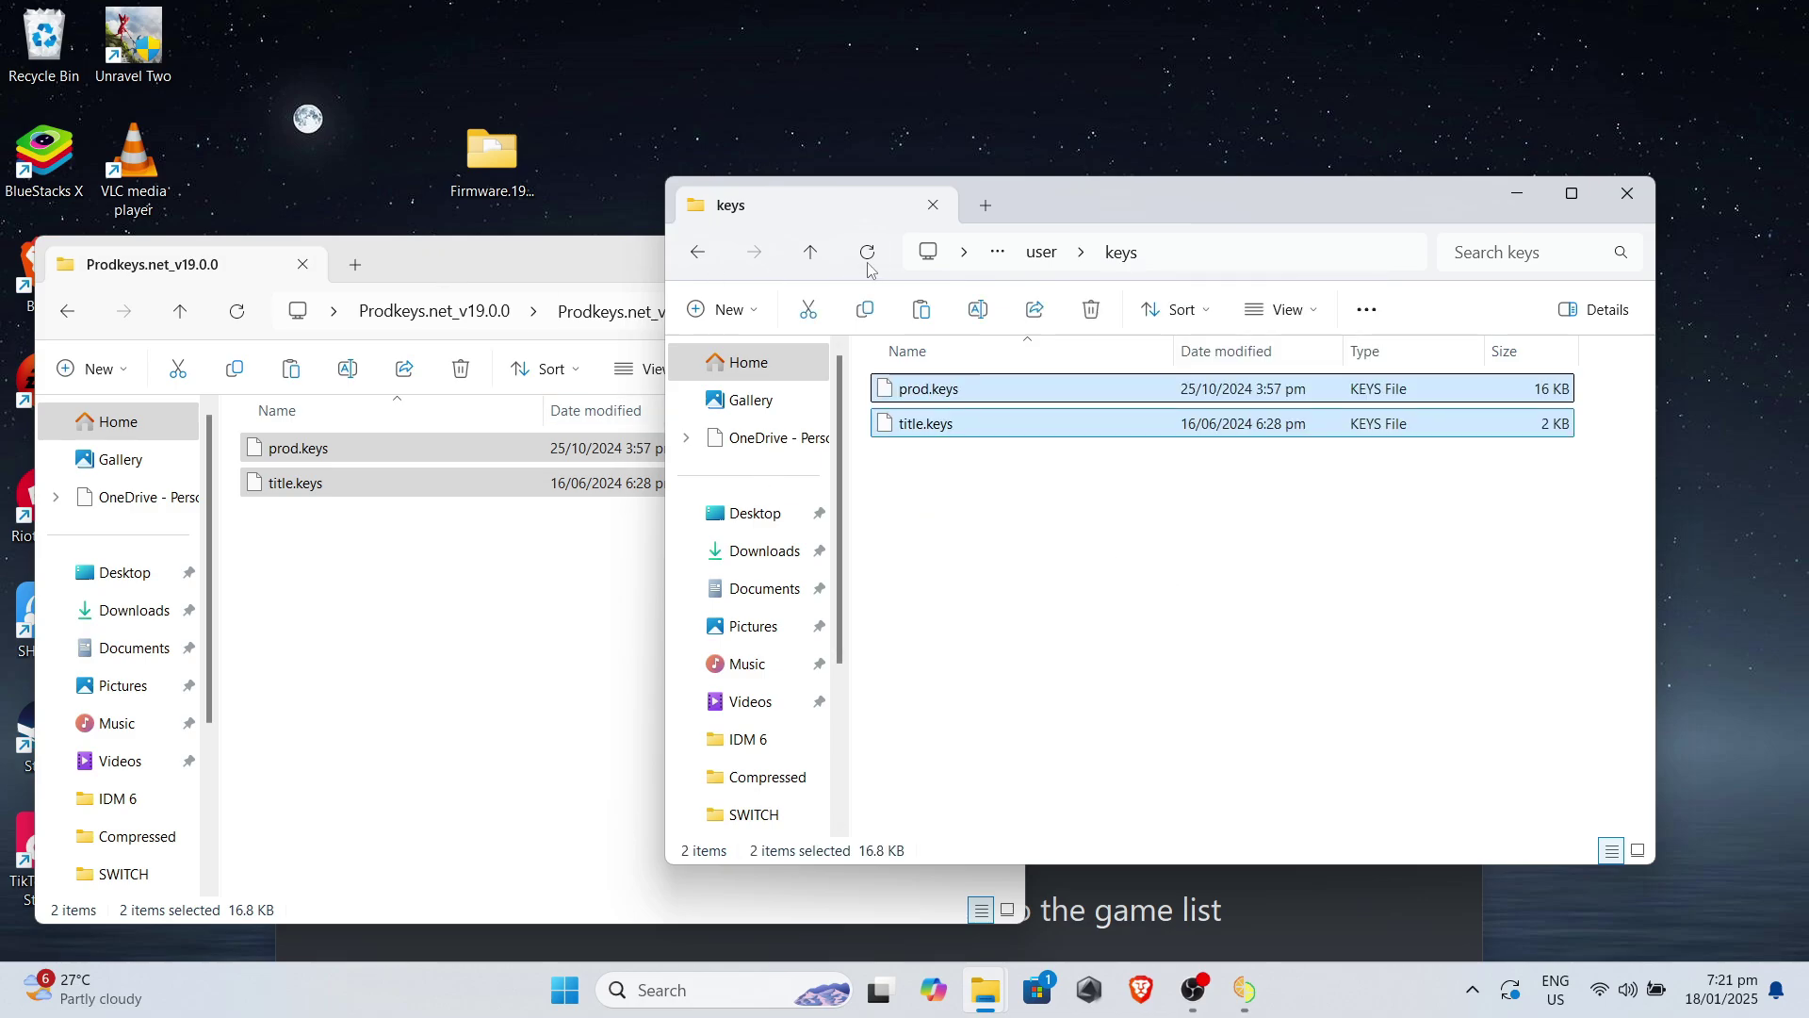
Go back to Citron's user folder and open nand > system > Contents > placehld
click(810, 255)
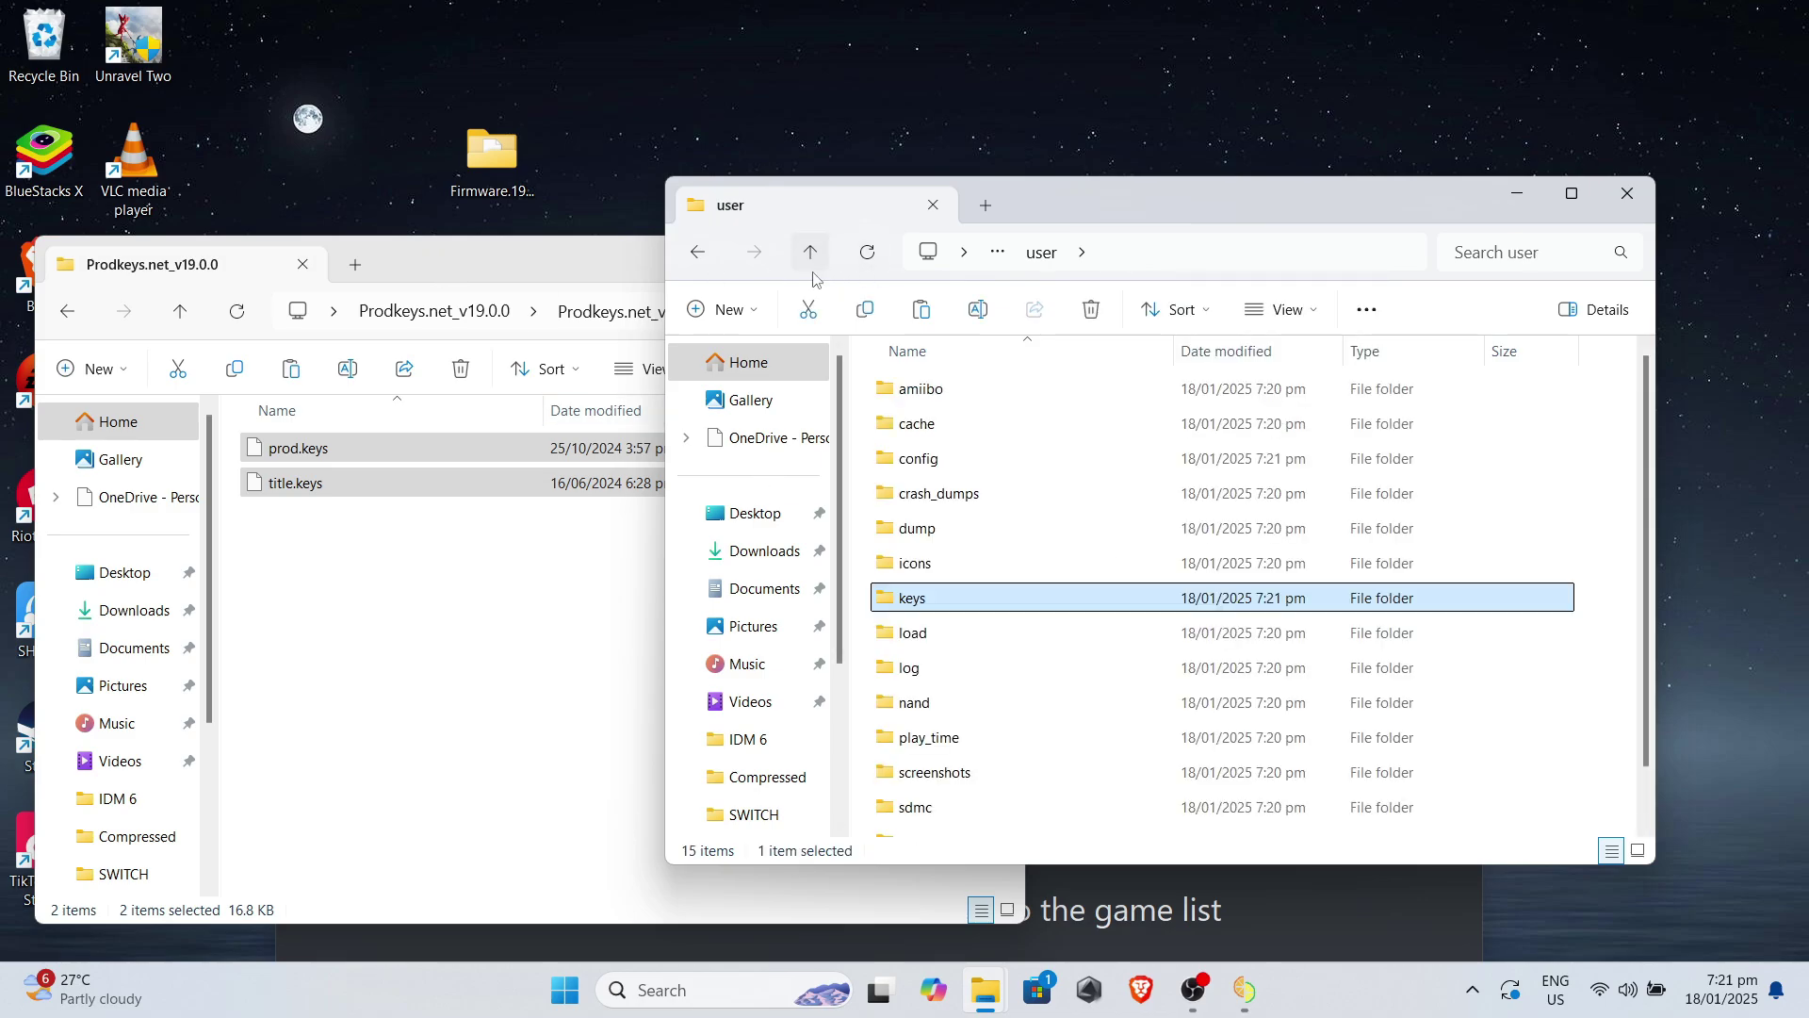
double_click(964, 707)
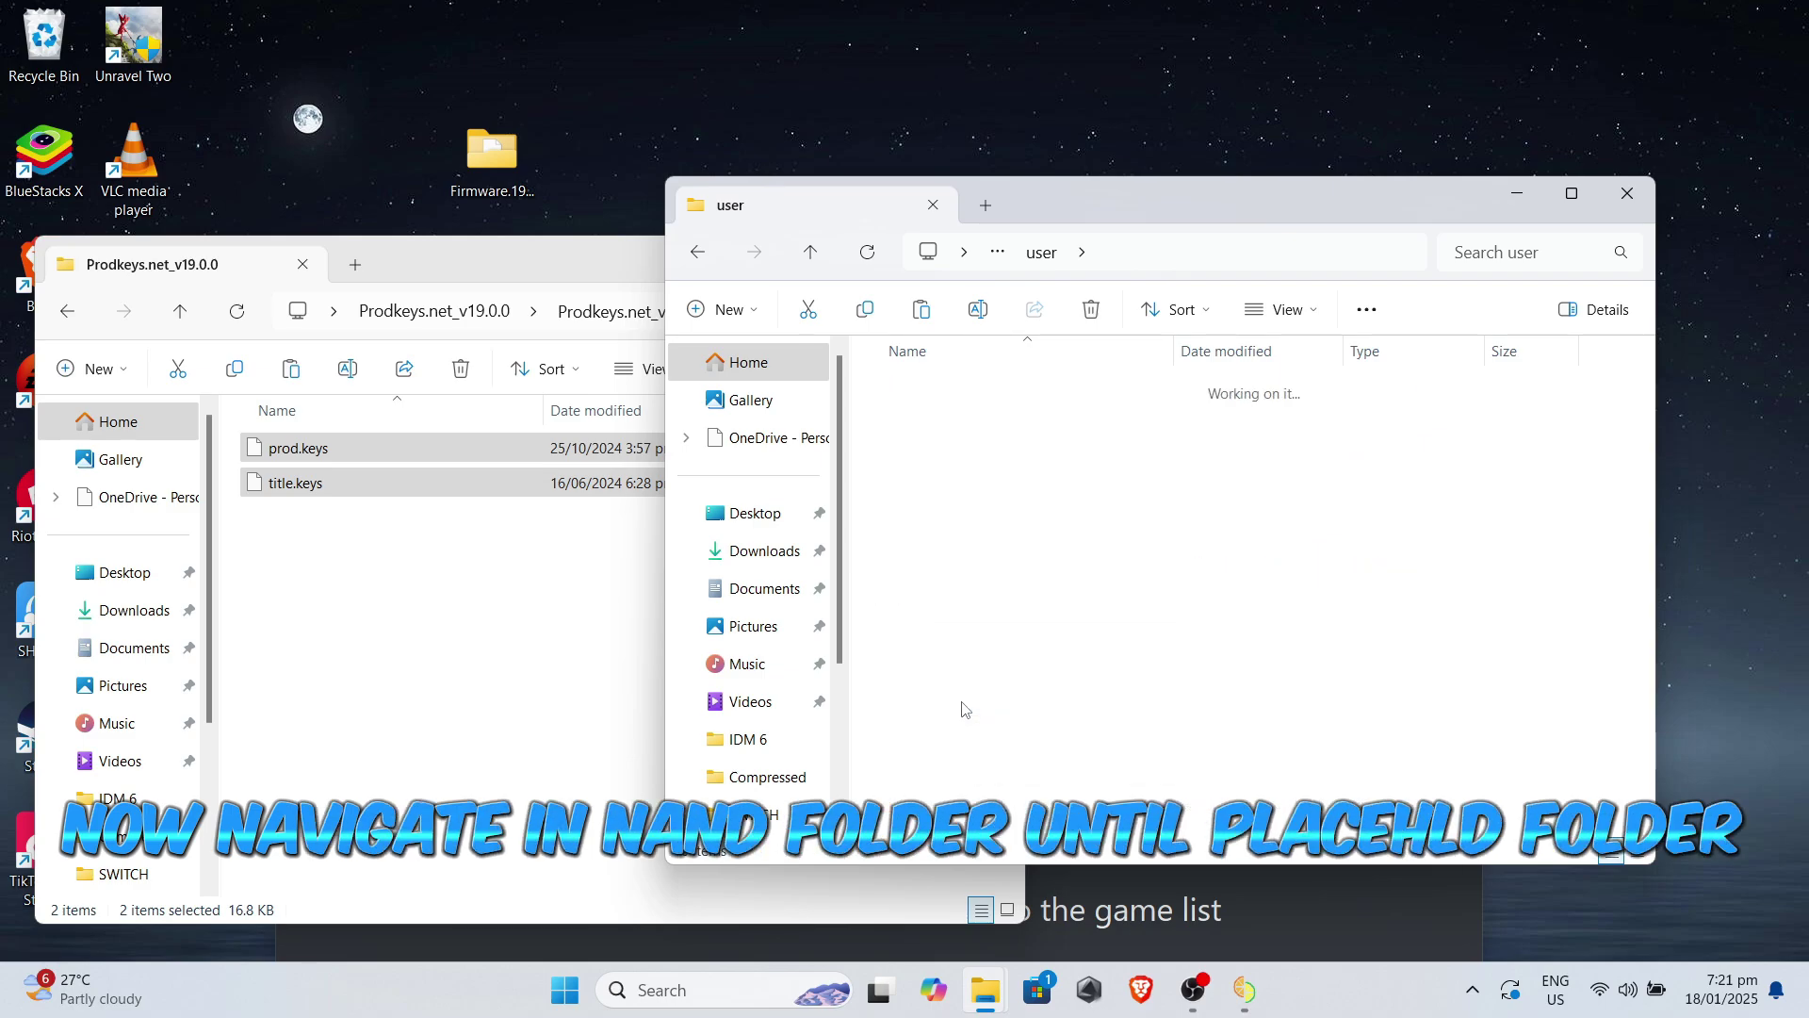
double_click(921, 388)
click(921, 391)
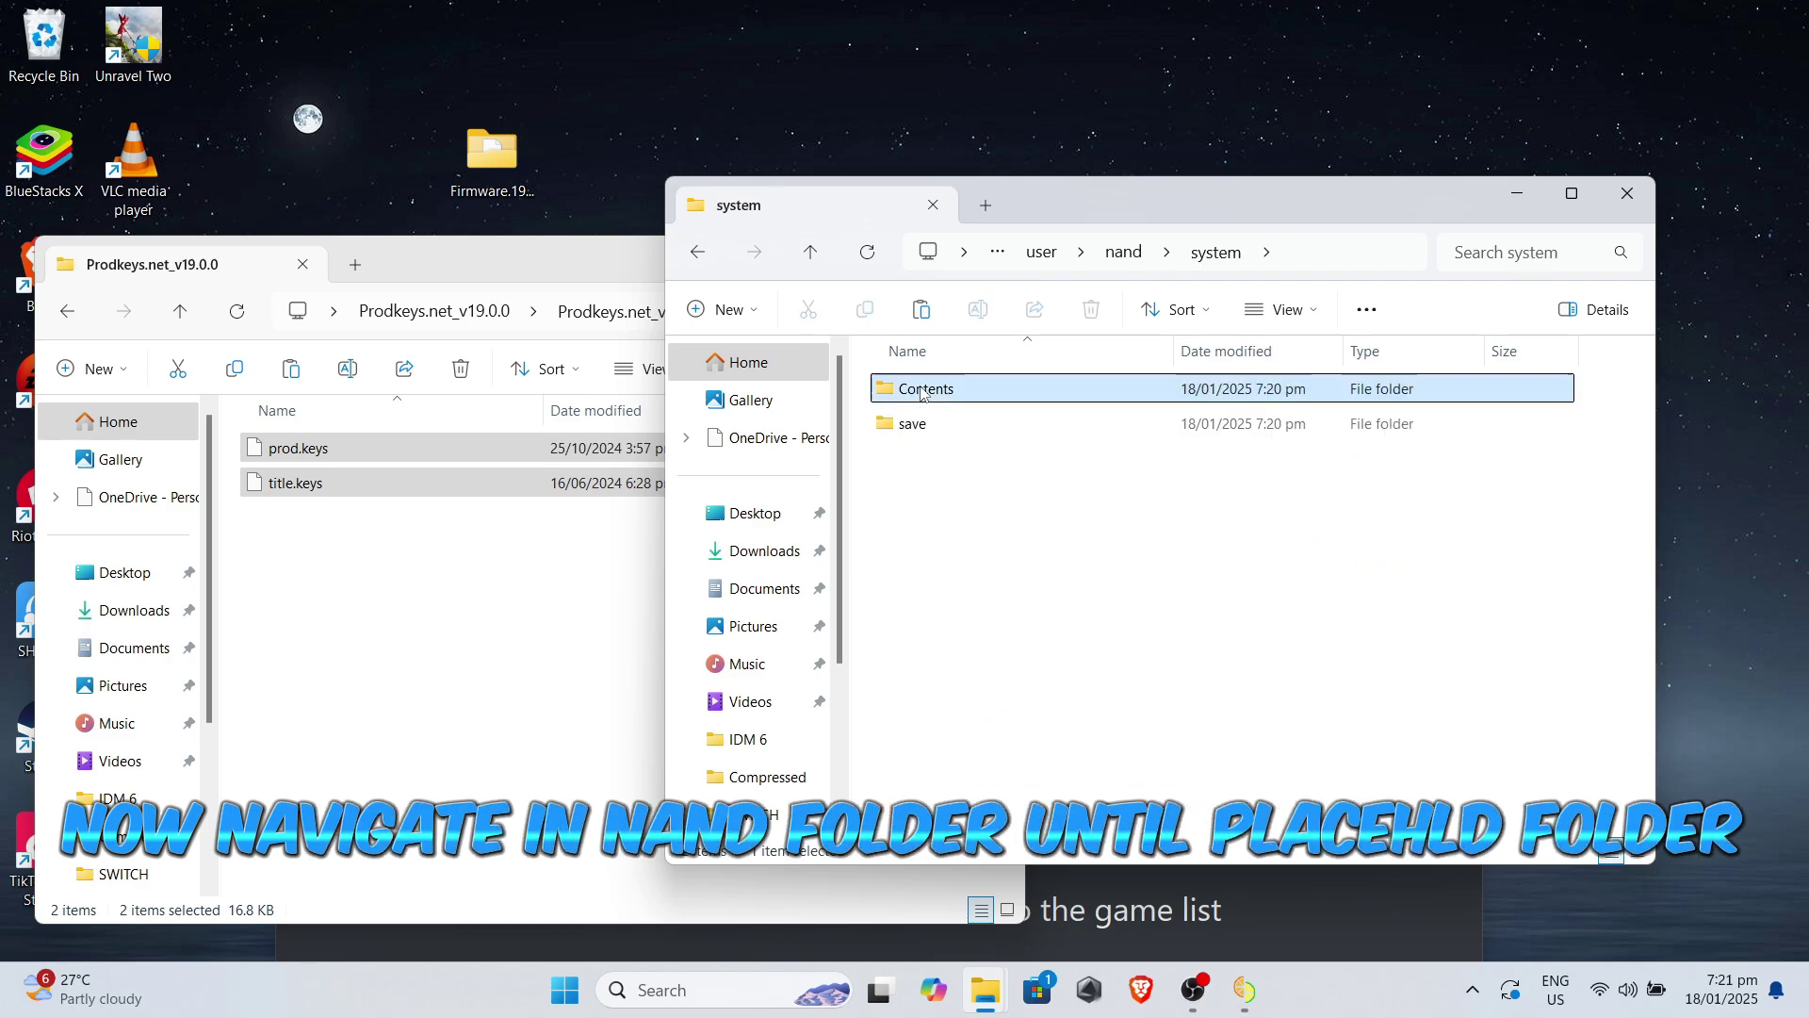
double_click(922, 391)
double_click(922, 391)
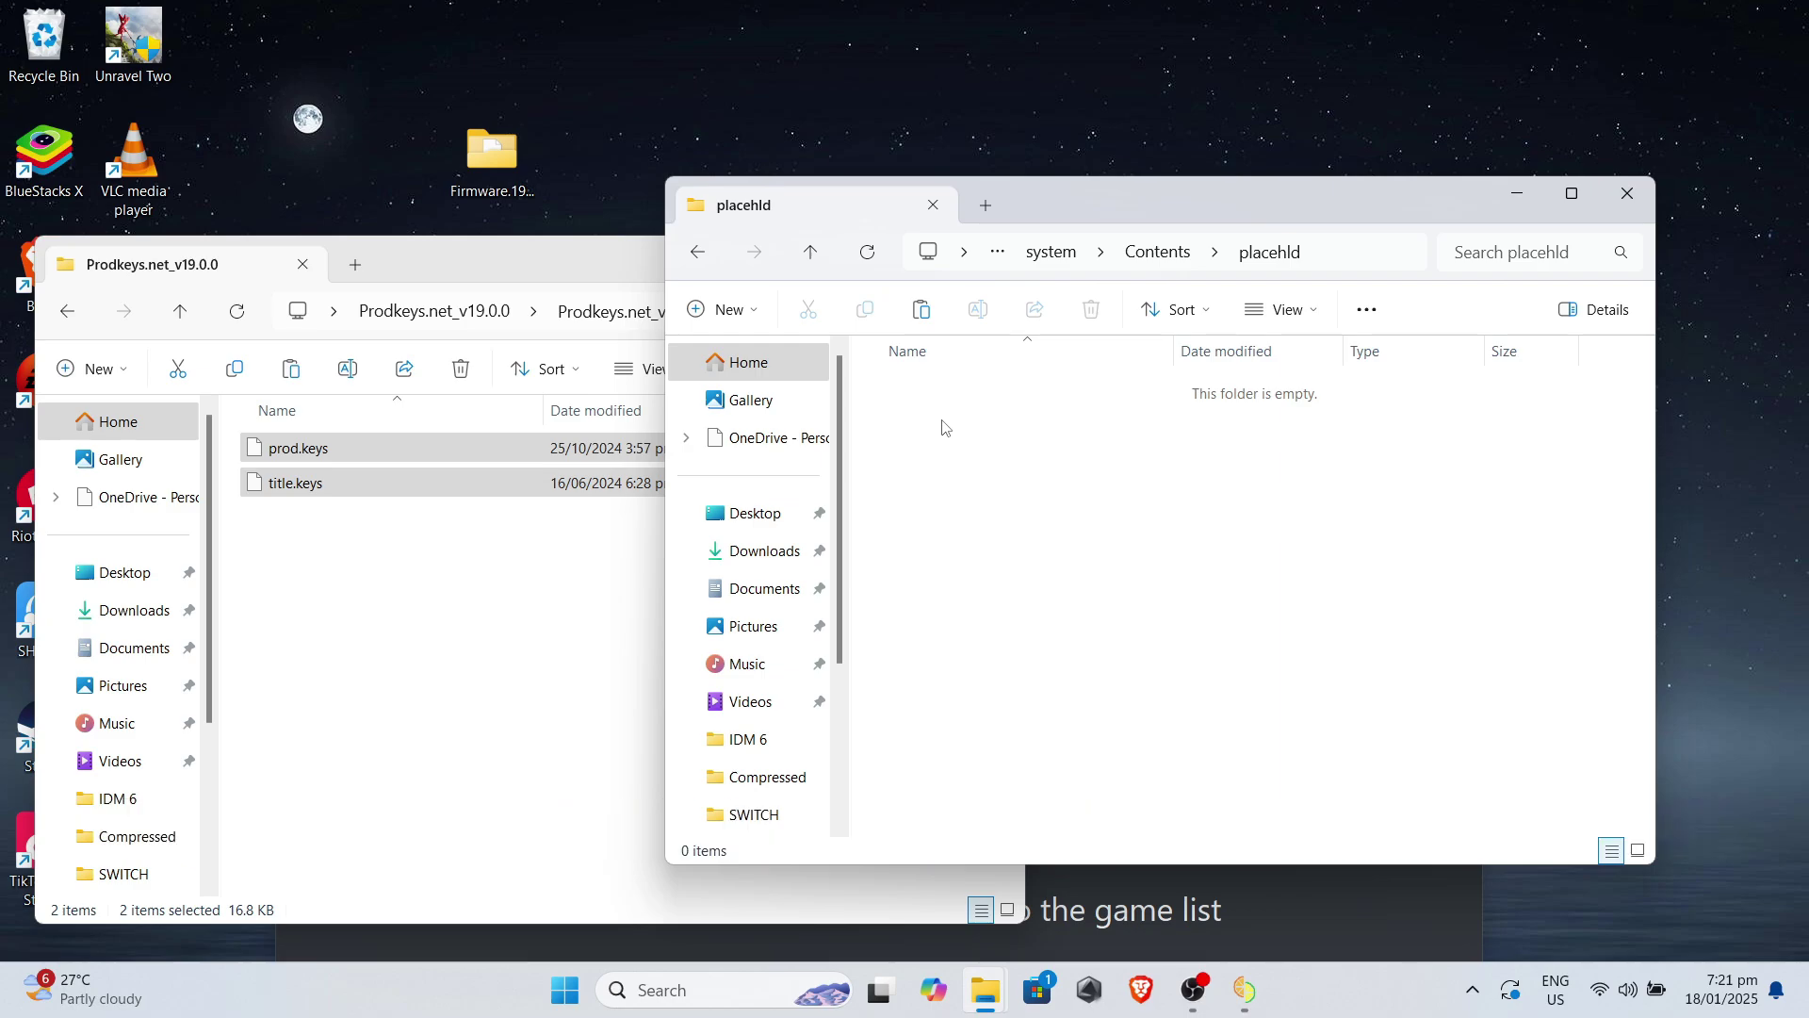
Close the Prodkeys.net_v19.0.0 window and open the Firmware.19.0.0 folder on the desktop
click(541, 251)
click(970, 265)
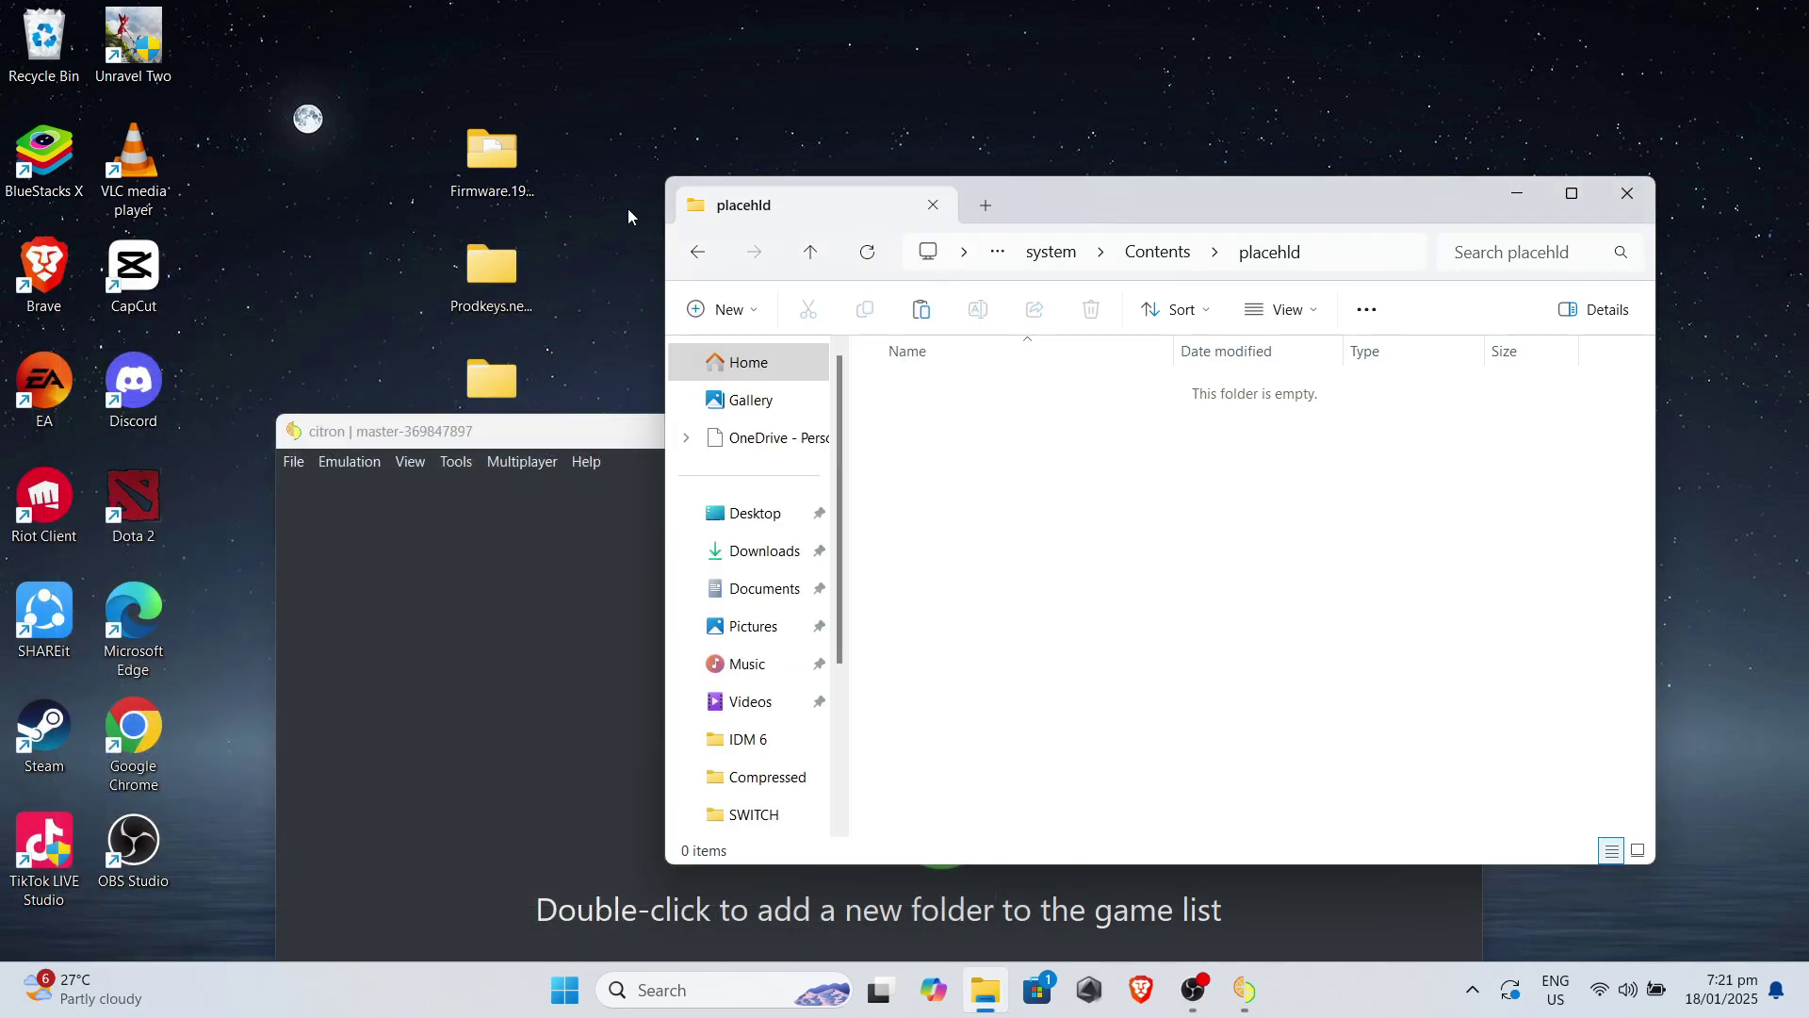
double_click(507, 170)
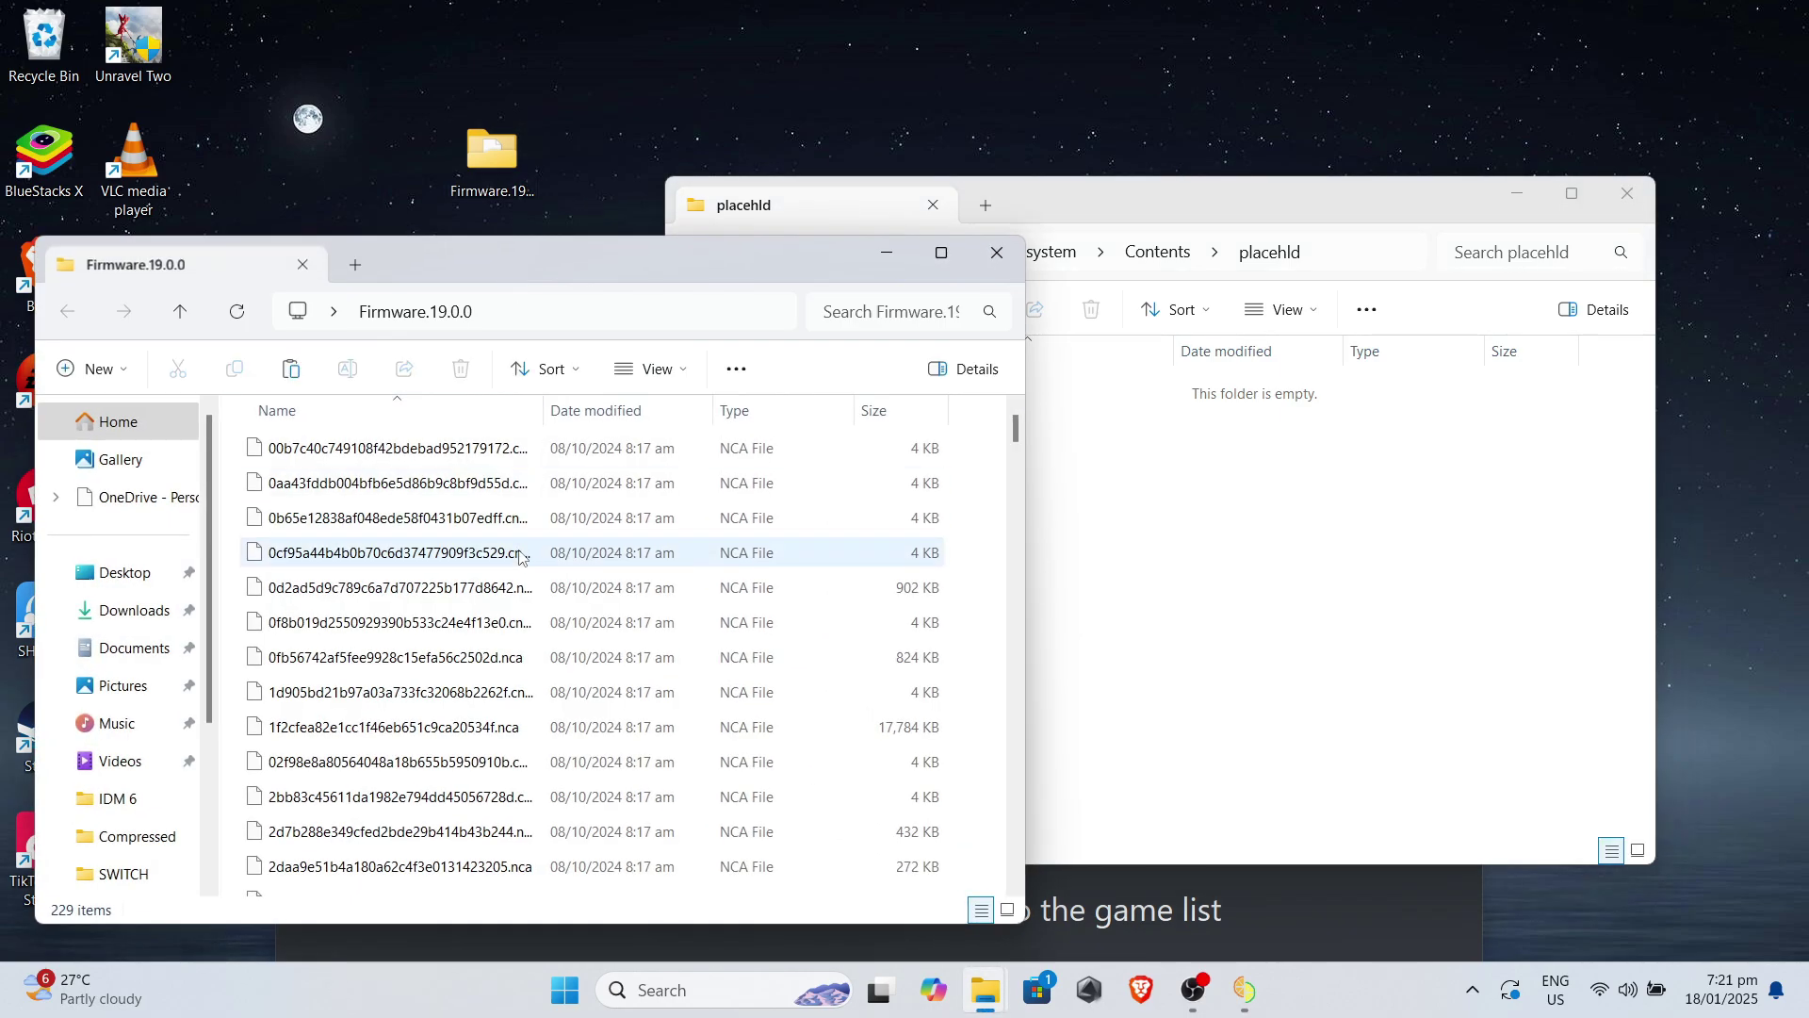
Copy all the firmware files from the Firmware.19.0.0 folder into Citron's placehld folder
click(519, 561)
key(ctrl+a)
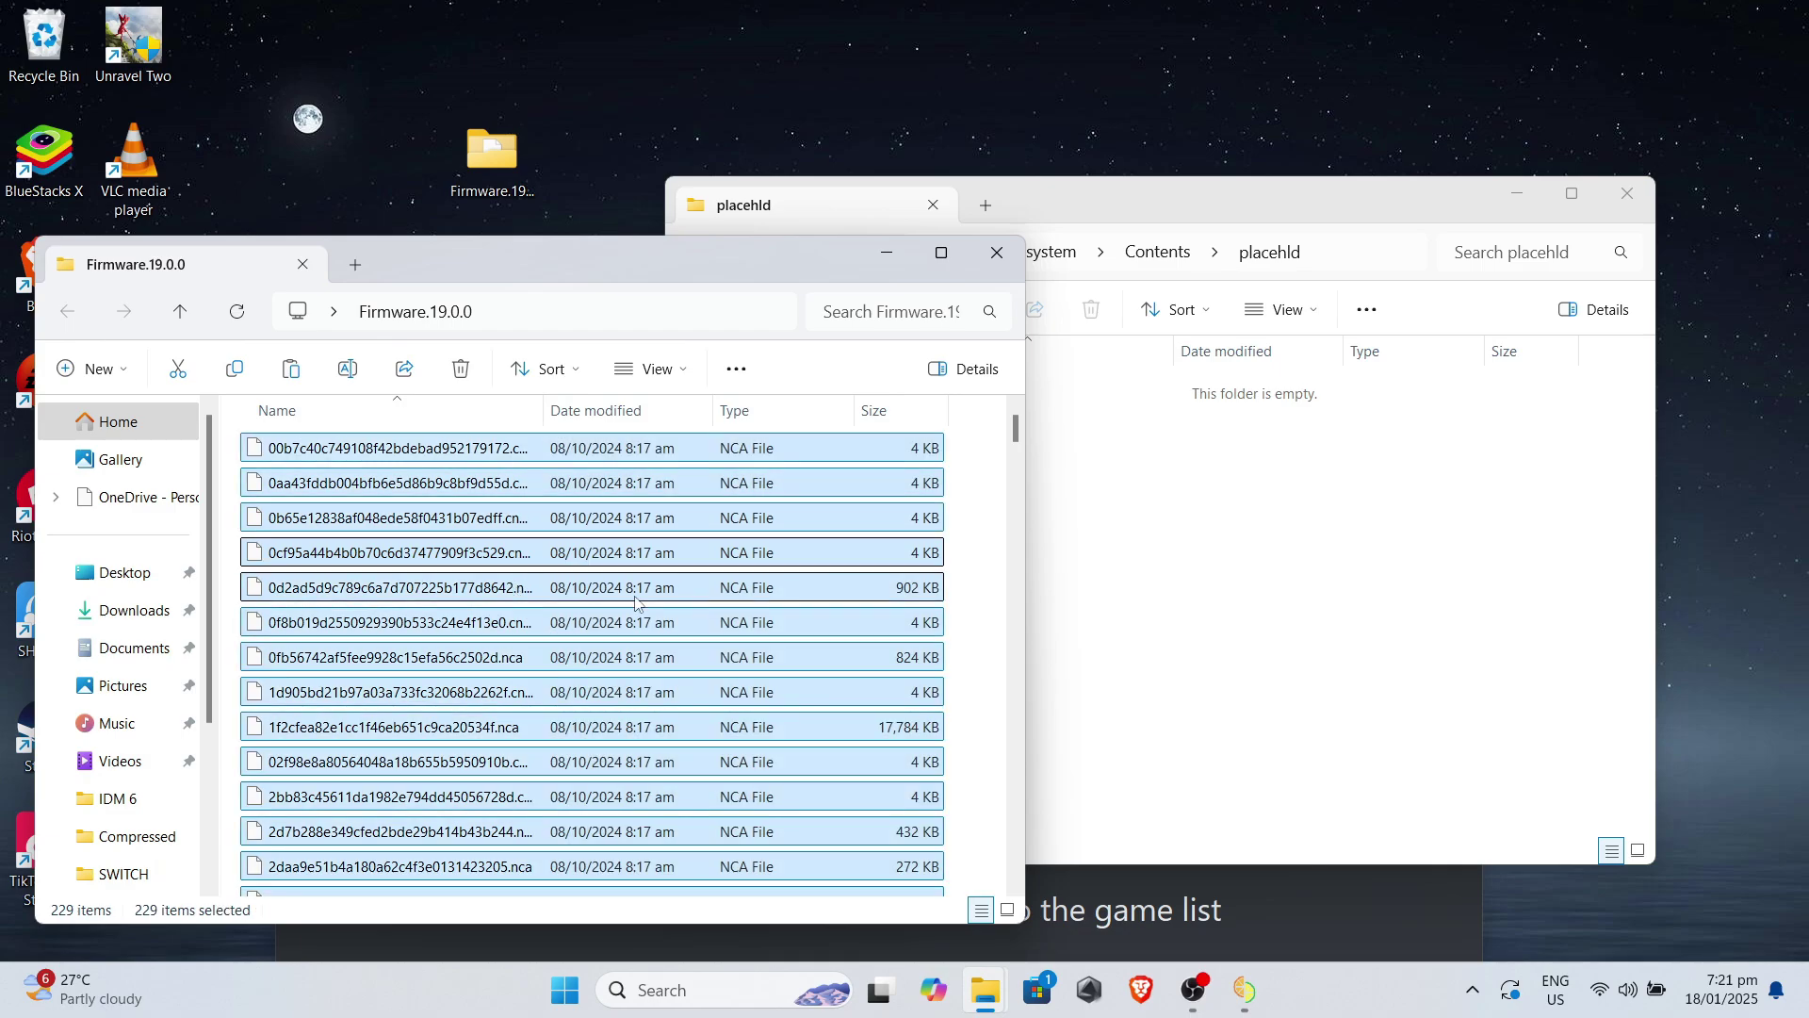
right_click(840, 597)
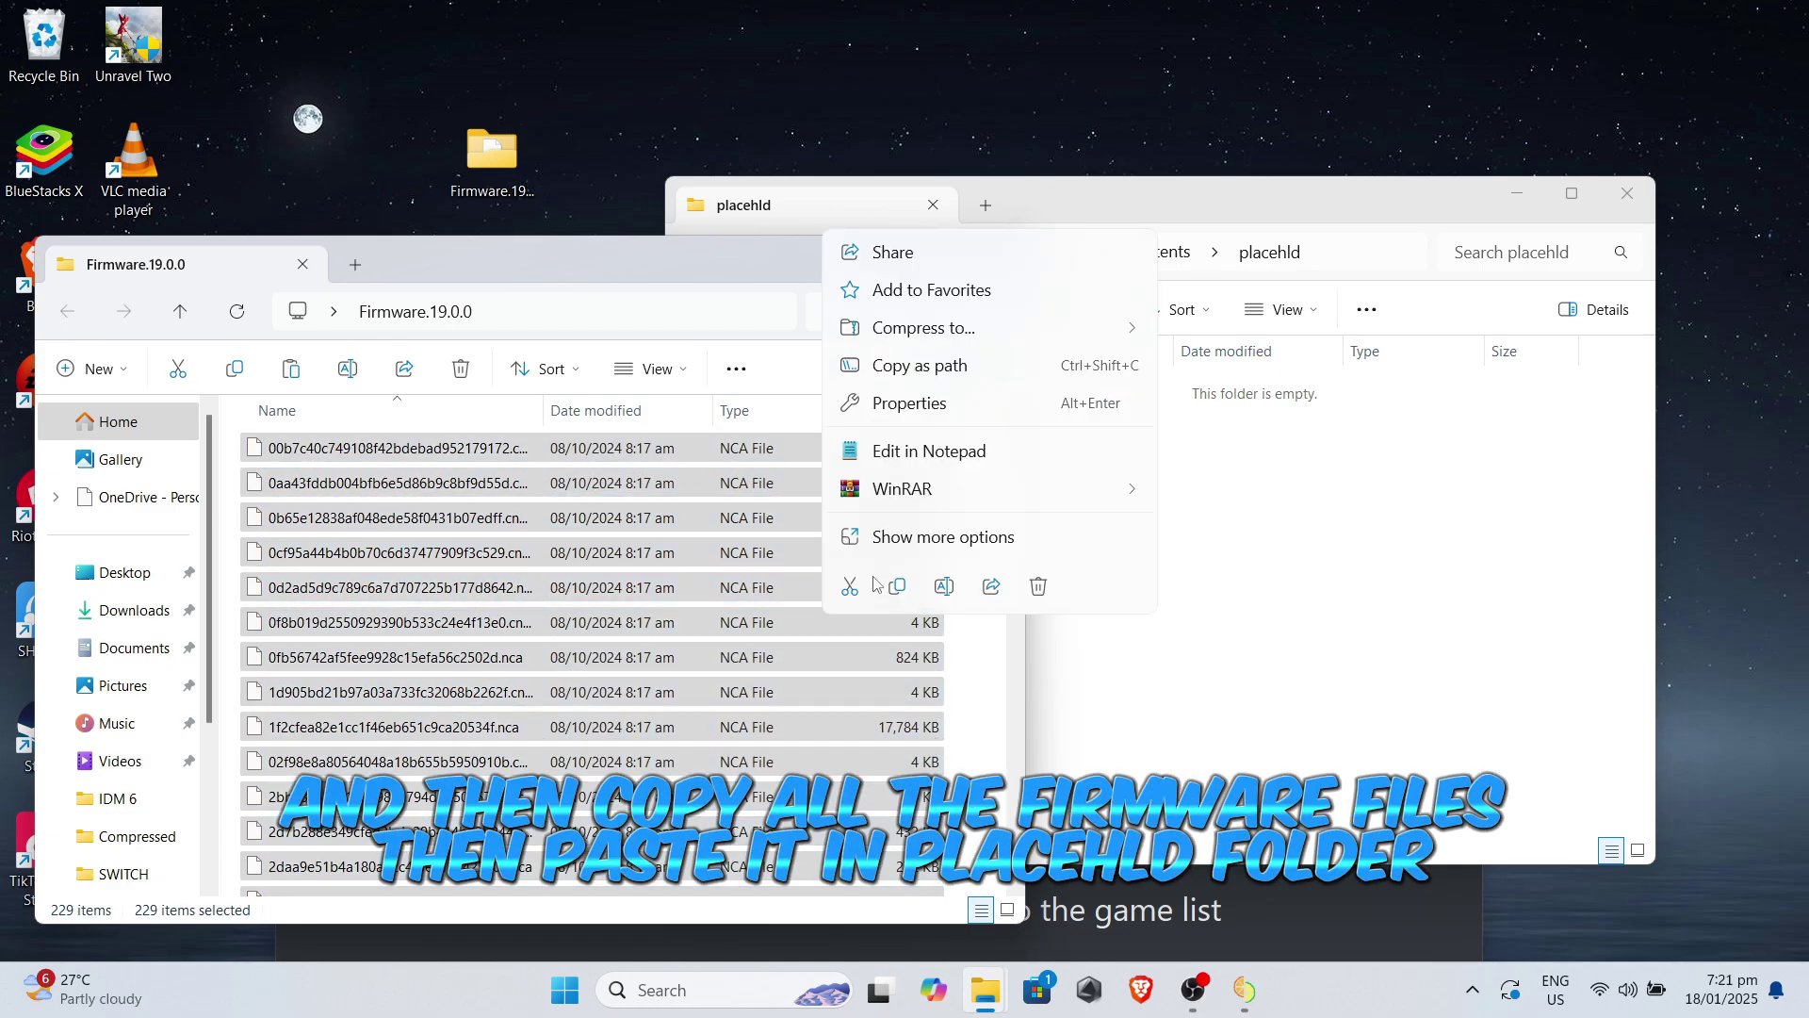
click(943, 536)
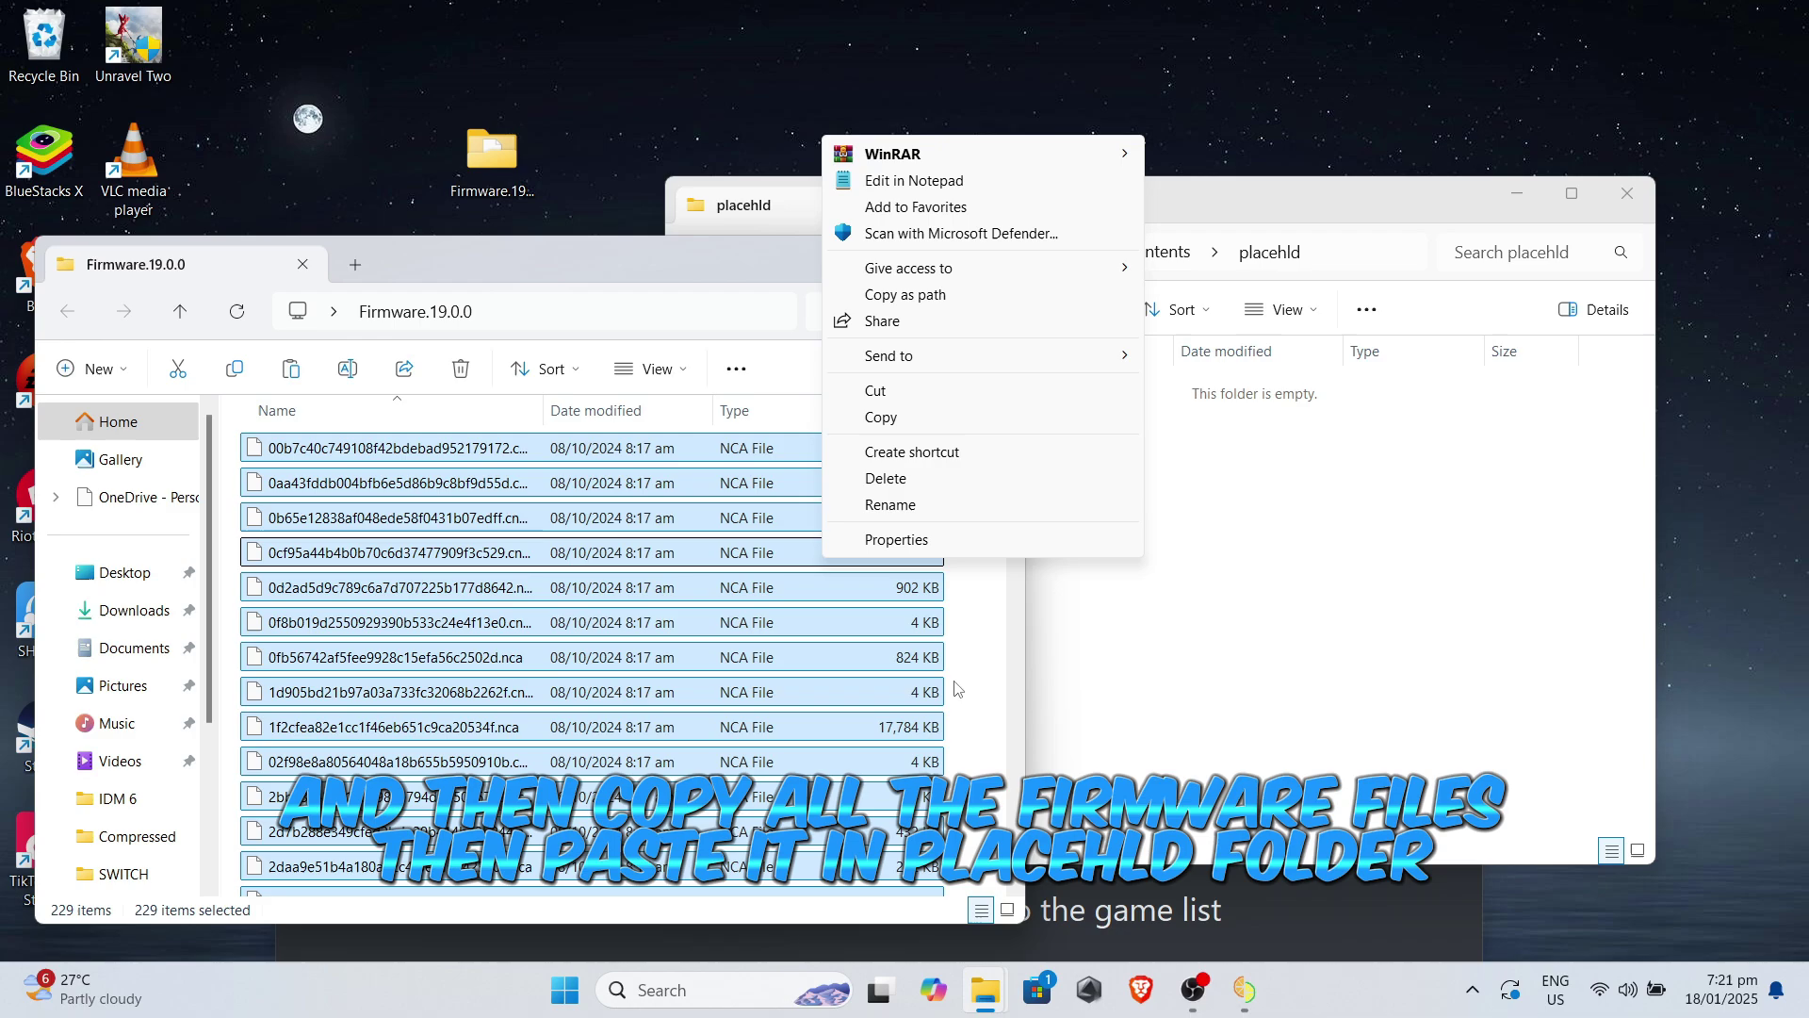
click(886, 417)
click(1221, 479)
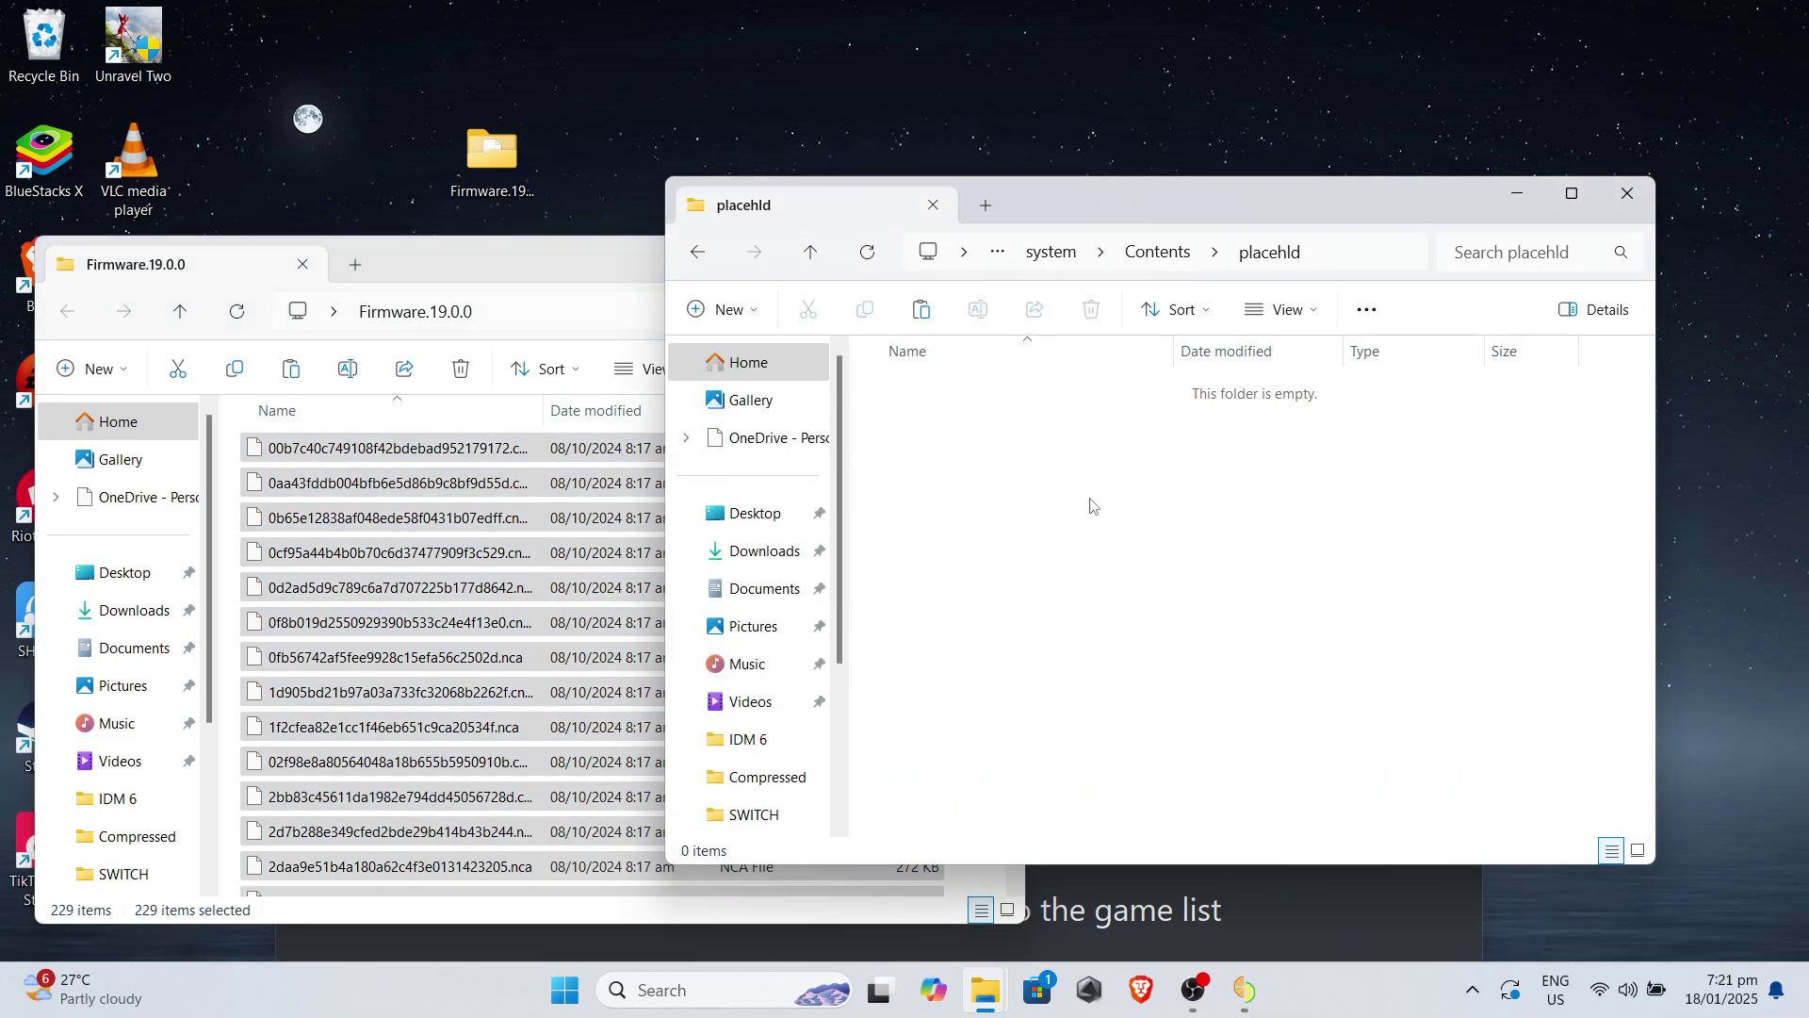
right_click(1091, 546)
click(1108, 532)
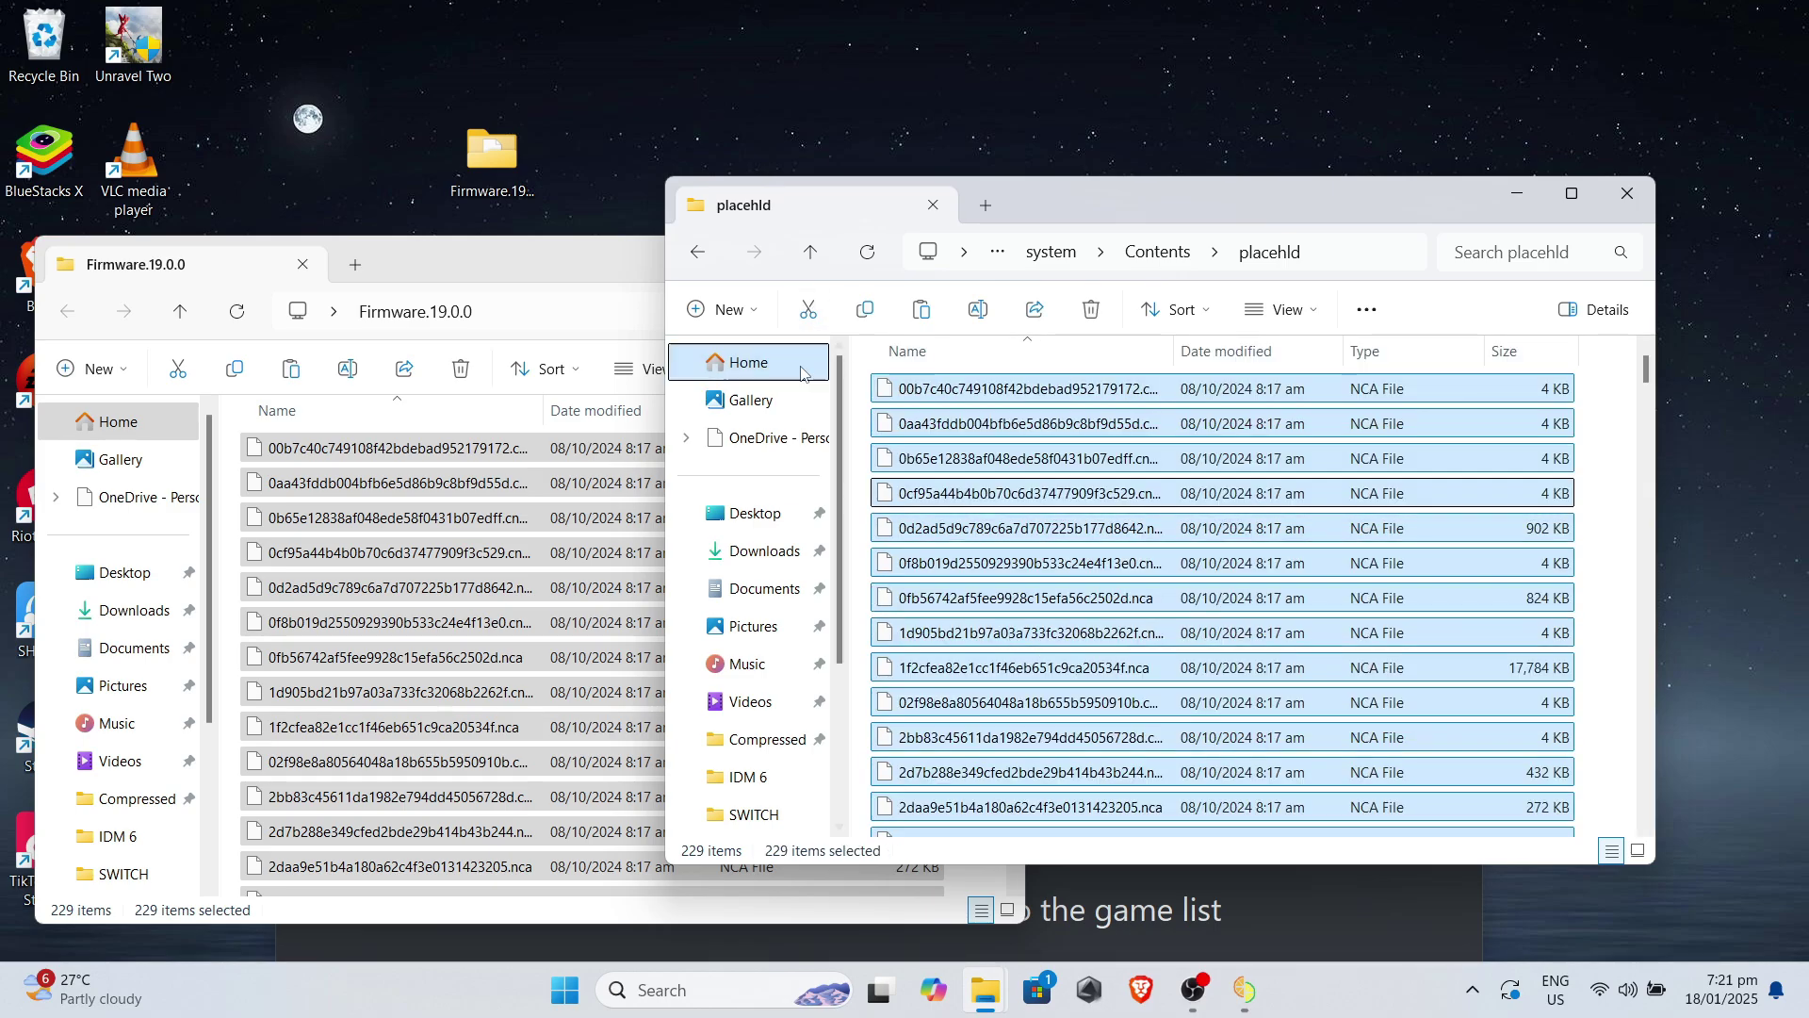
Close the Firmware.19.0.0 and placehld folder windows
click(551, 263)
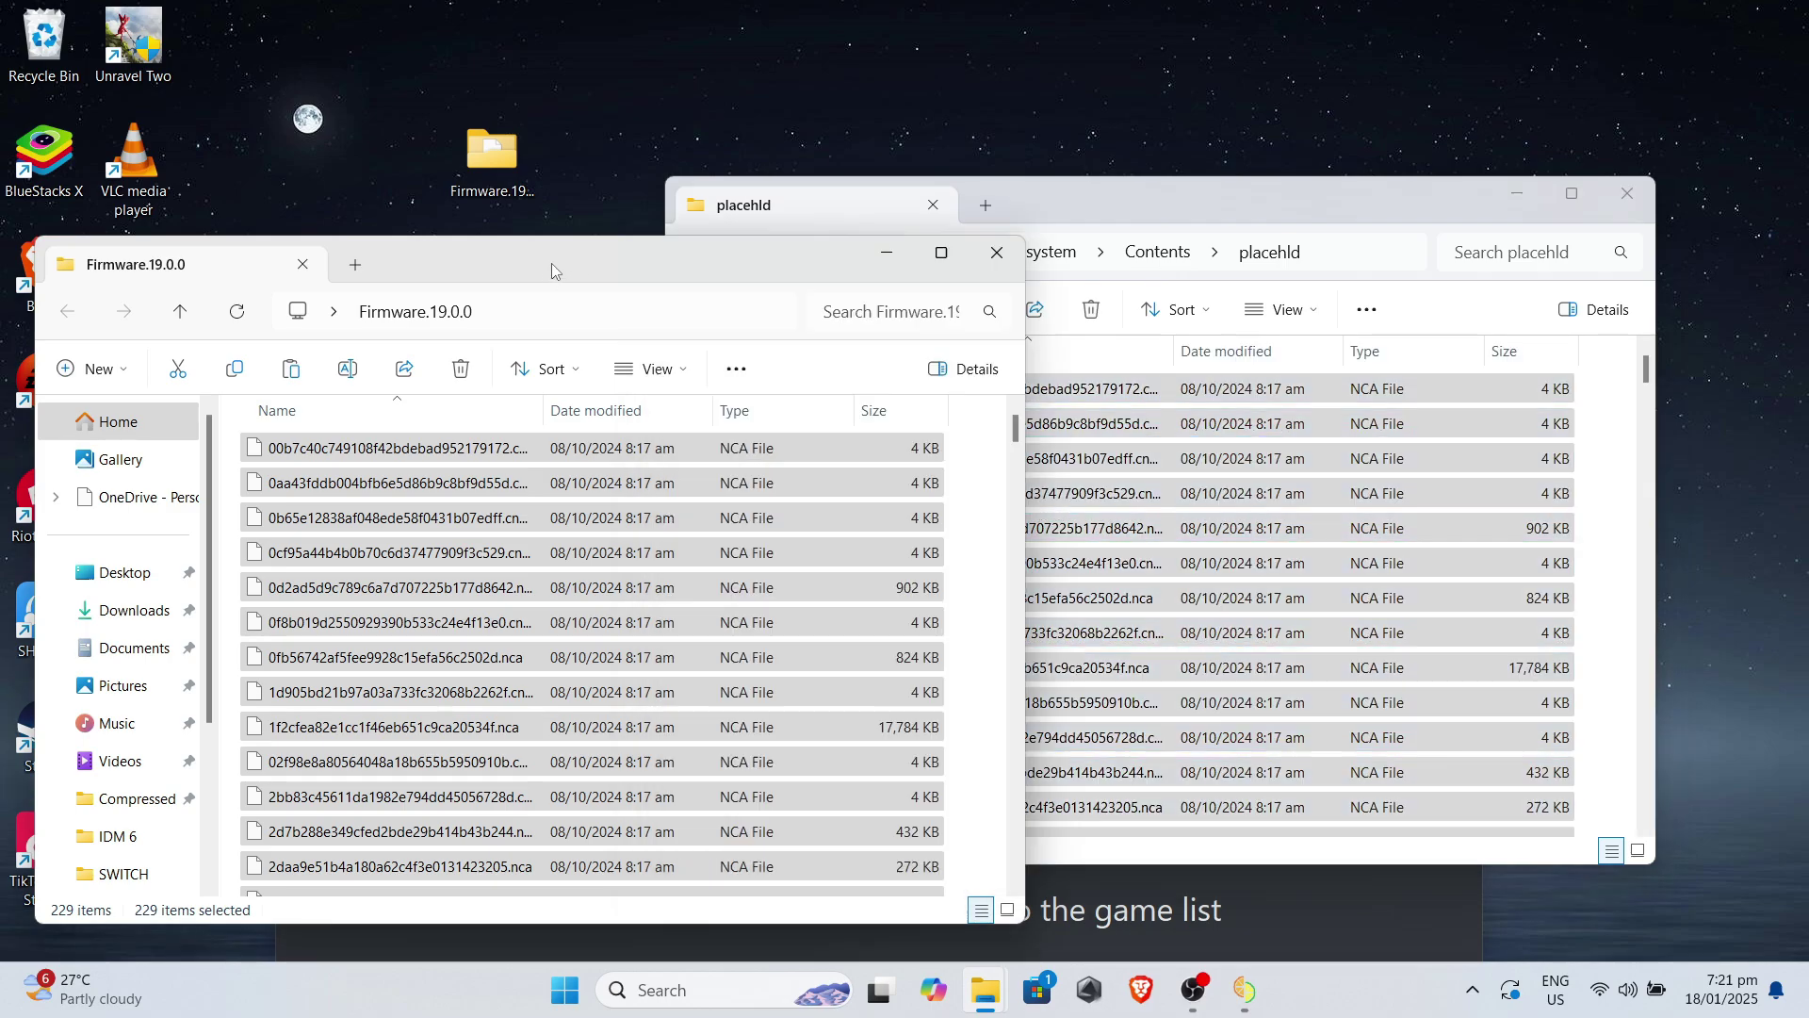
click(999, 265)
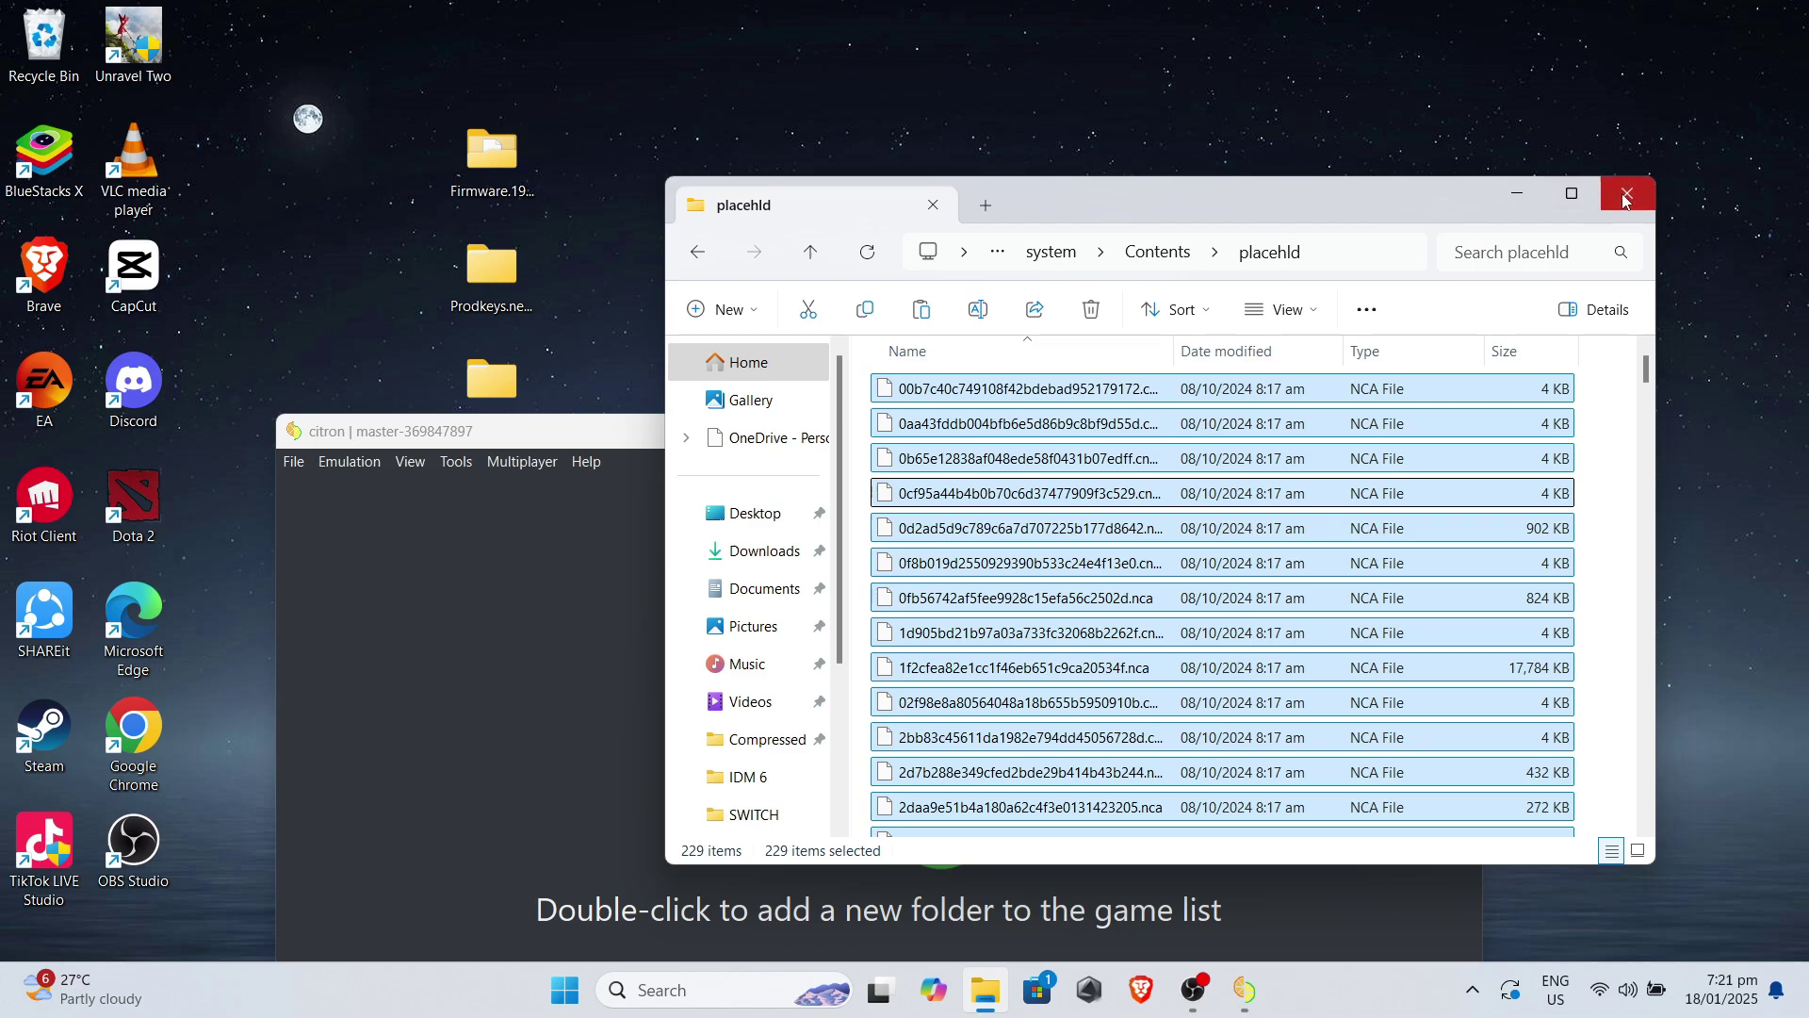
click(1625, 200)
Move the Citron window higher on the desktop and add Music > SWITCH > Games as its game directory
drag(917, 439, 974, 161)
double_click(1007, 565)
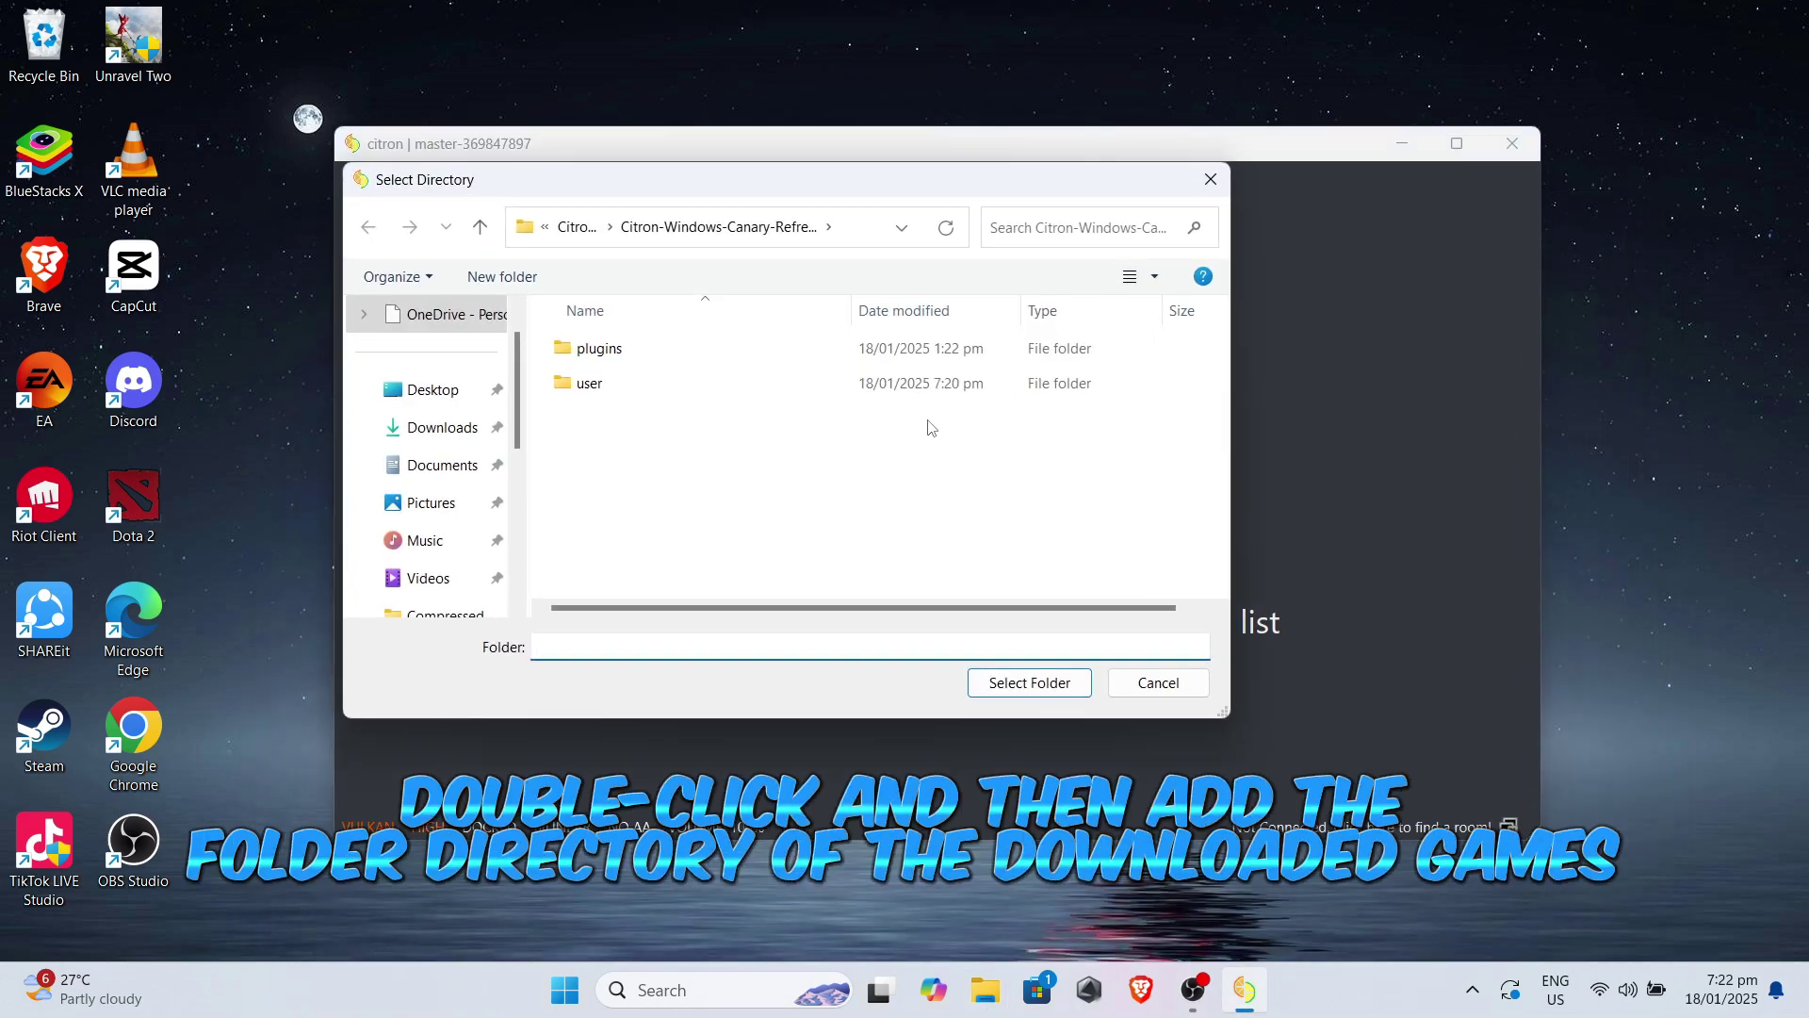
click(412, 551)
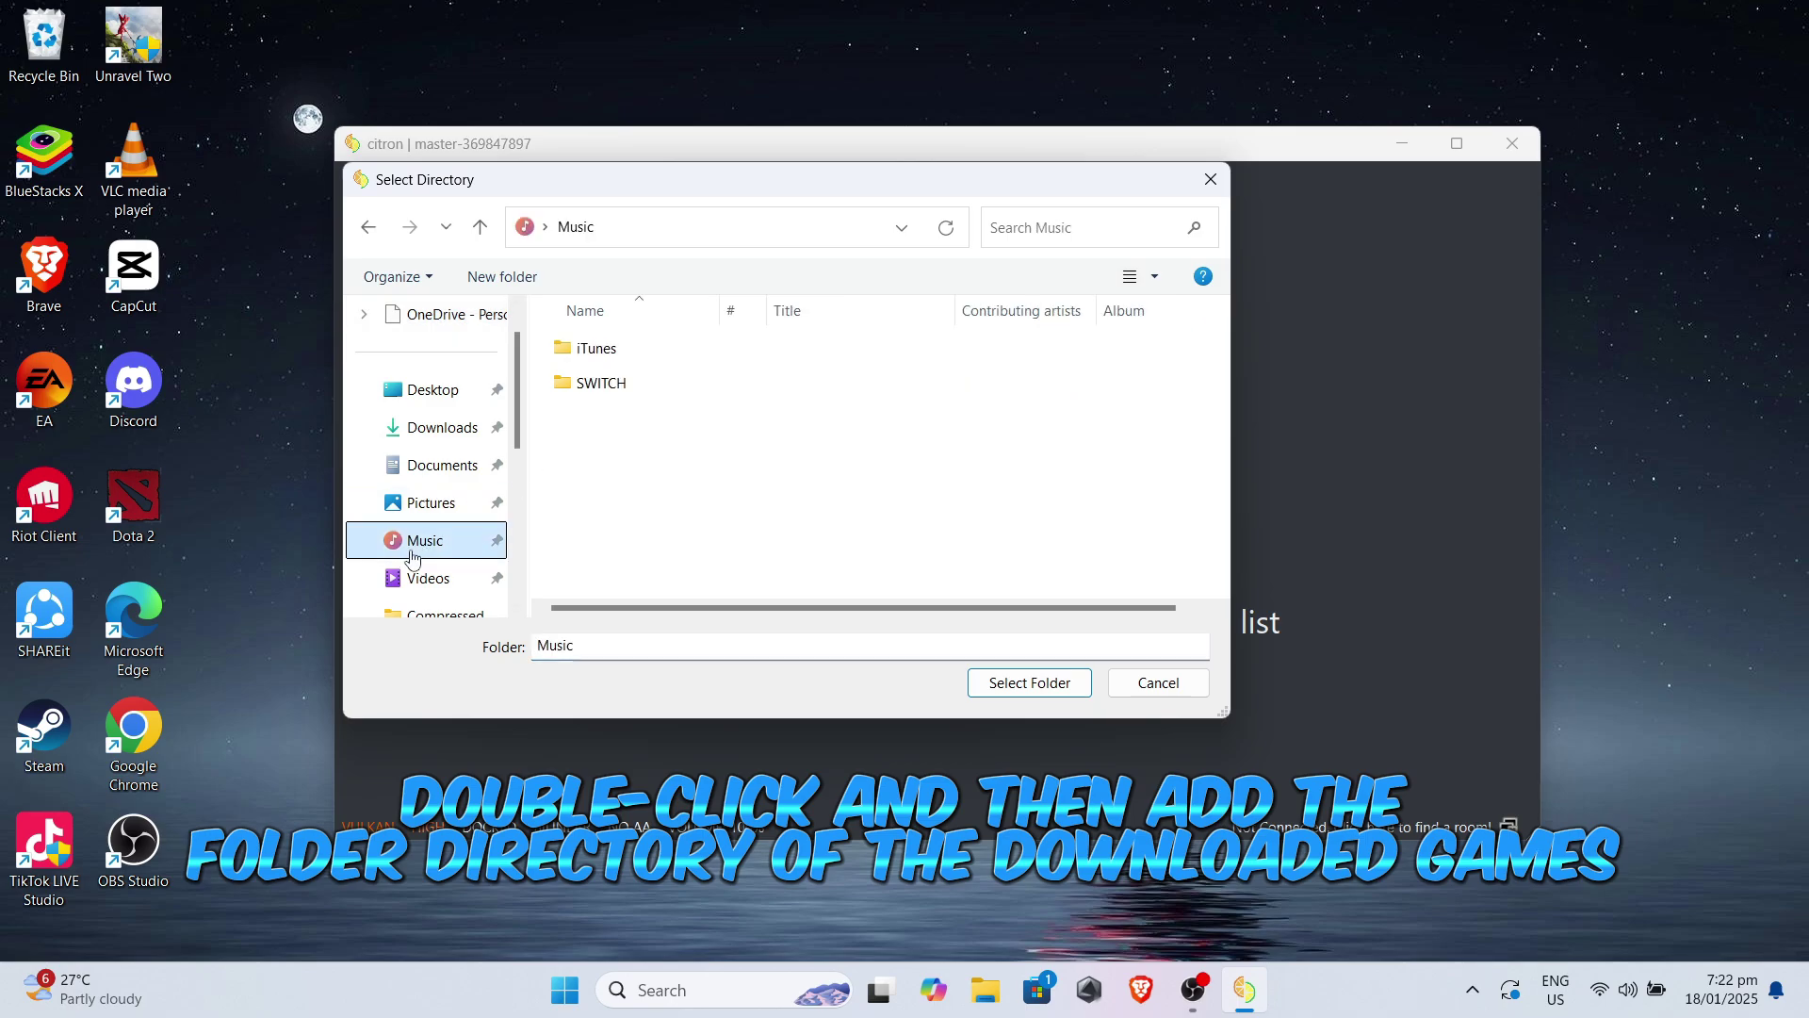
double_click(611, 384)
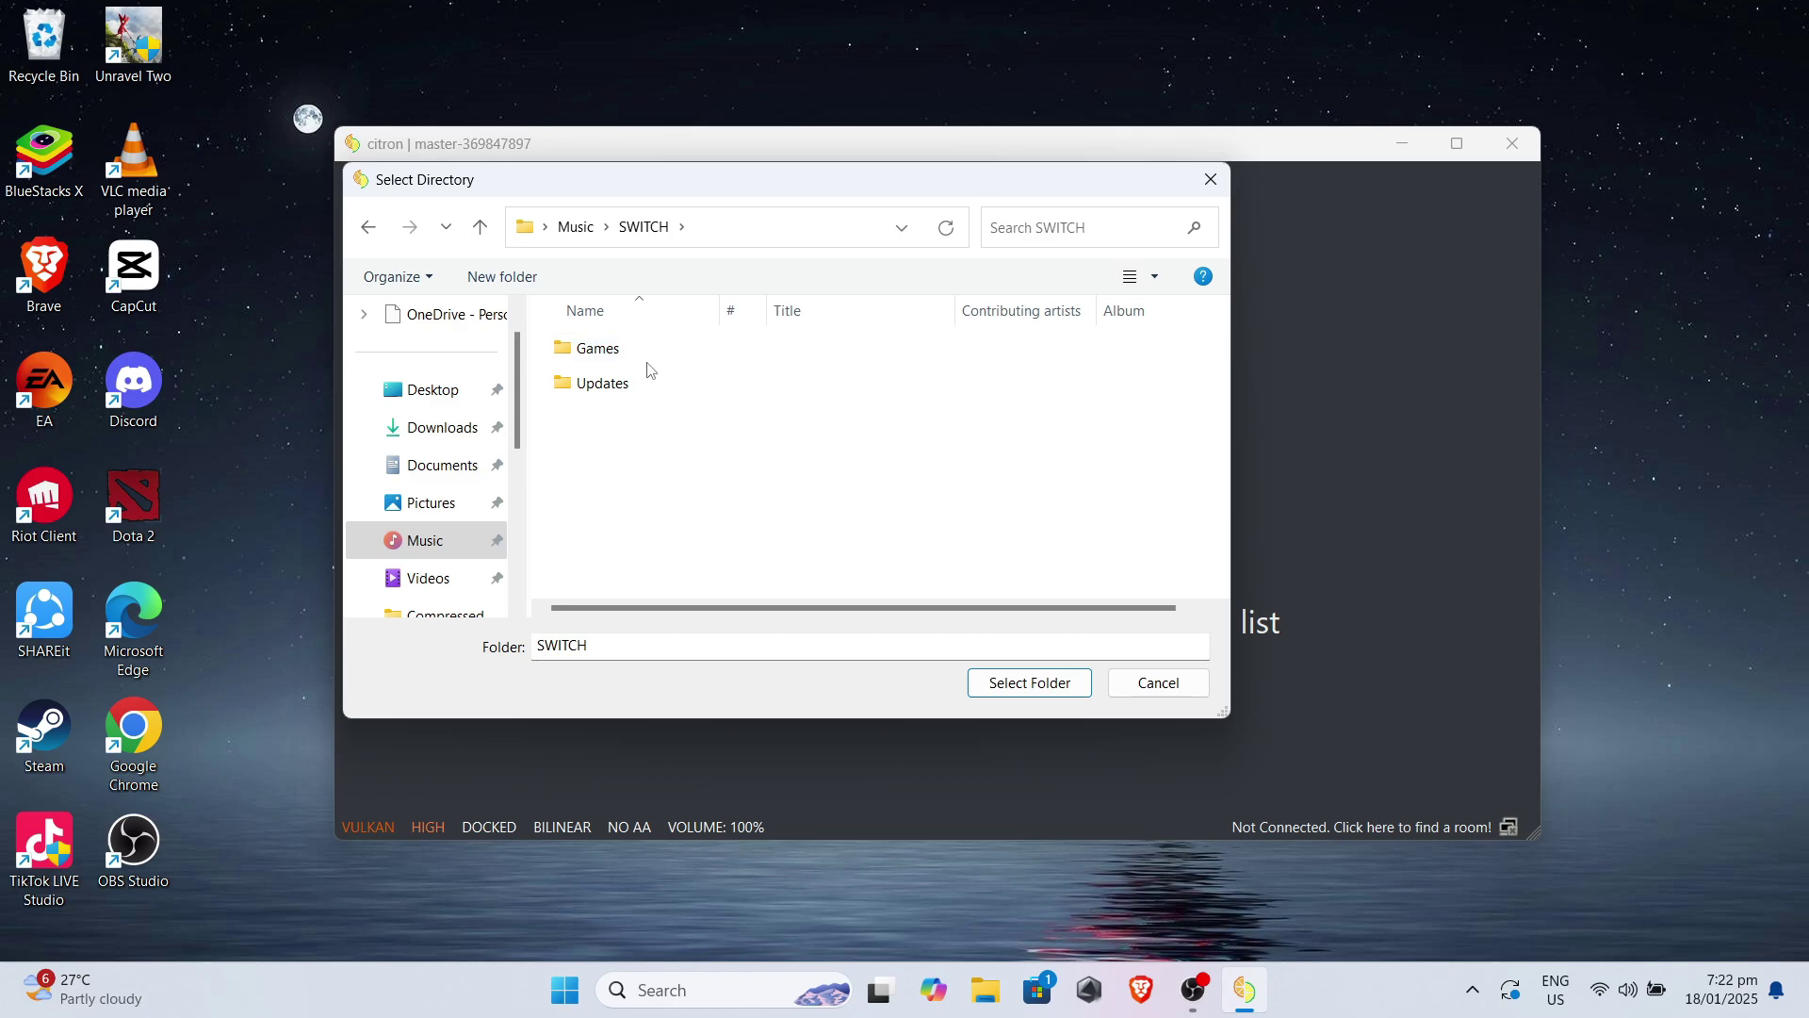
click(604, 355)
double_click(604, 354)
click(1036, 680)
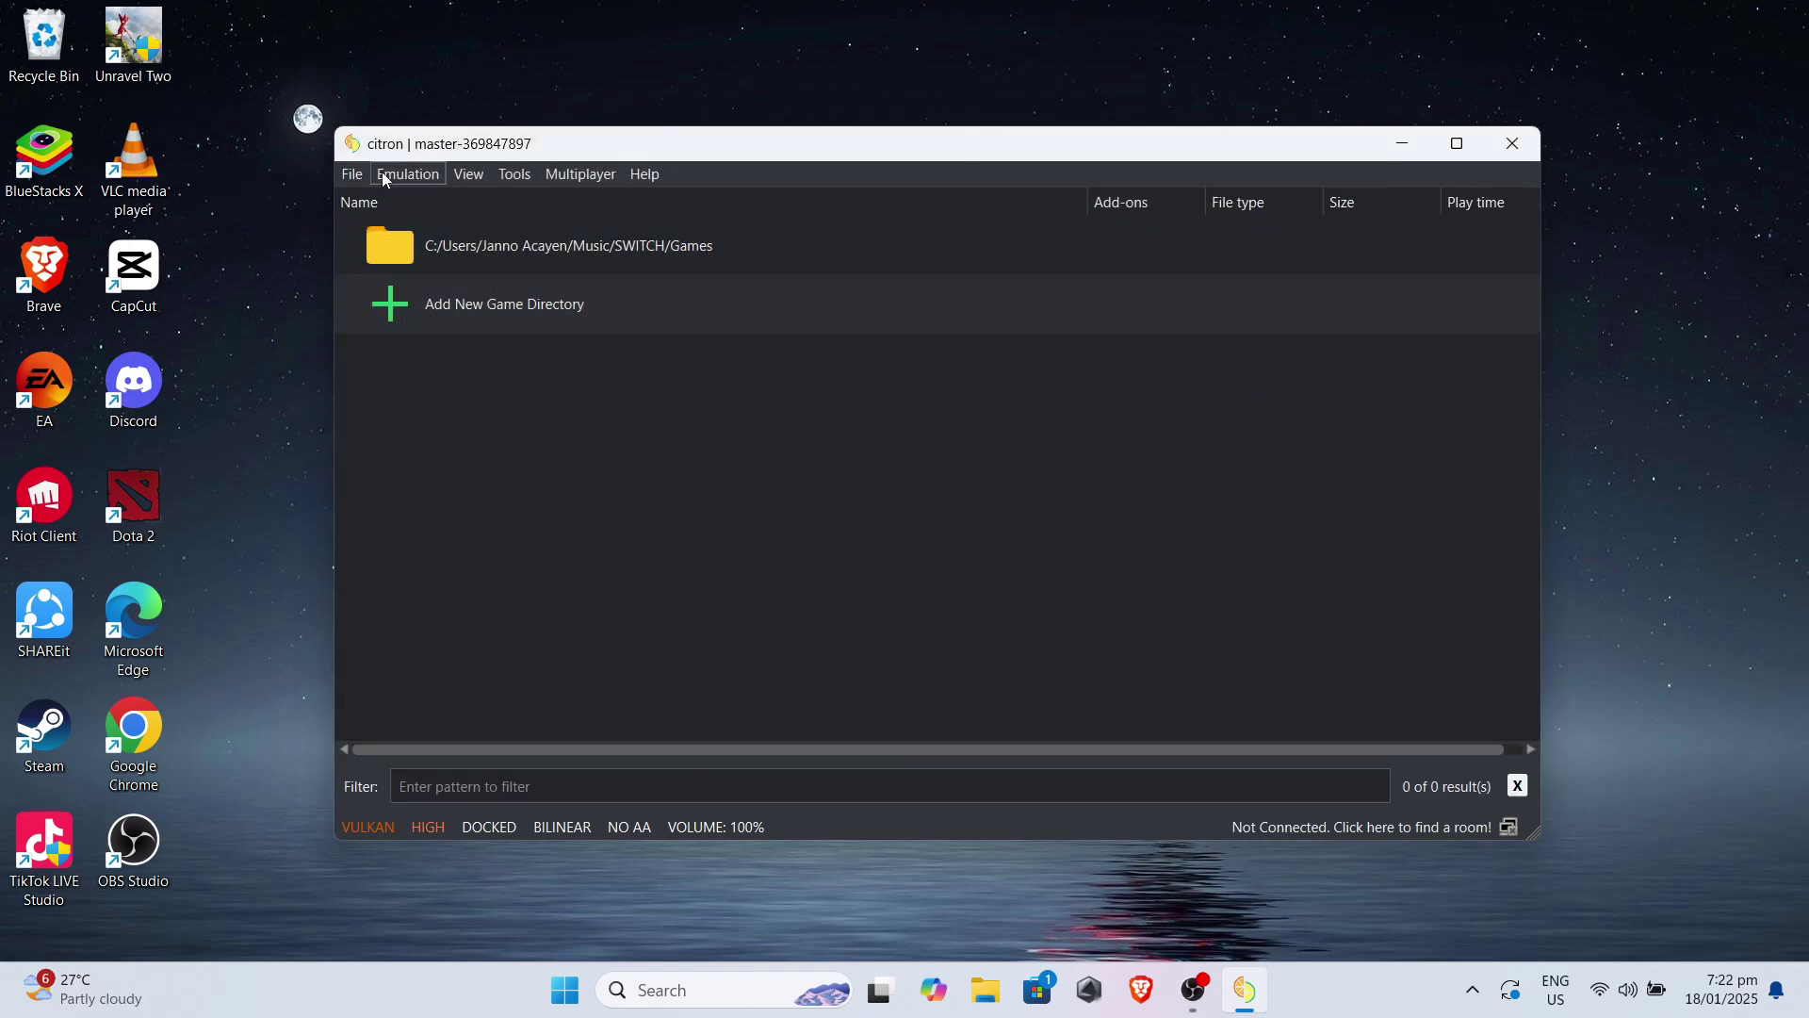
Exit Citron and relaunch it from the Citron-Windows-Canary-Refresh_0.3 folder
click(385, 179)
mouse_move(351, 175)
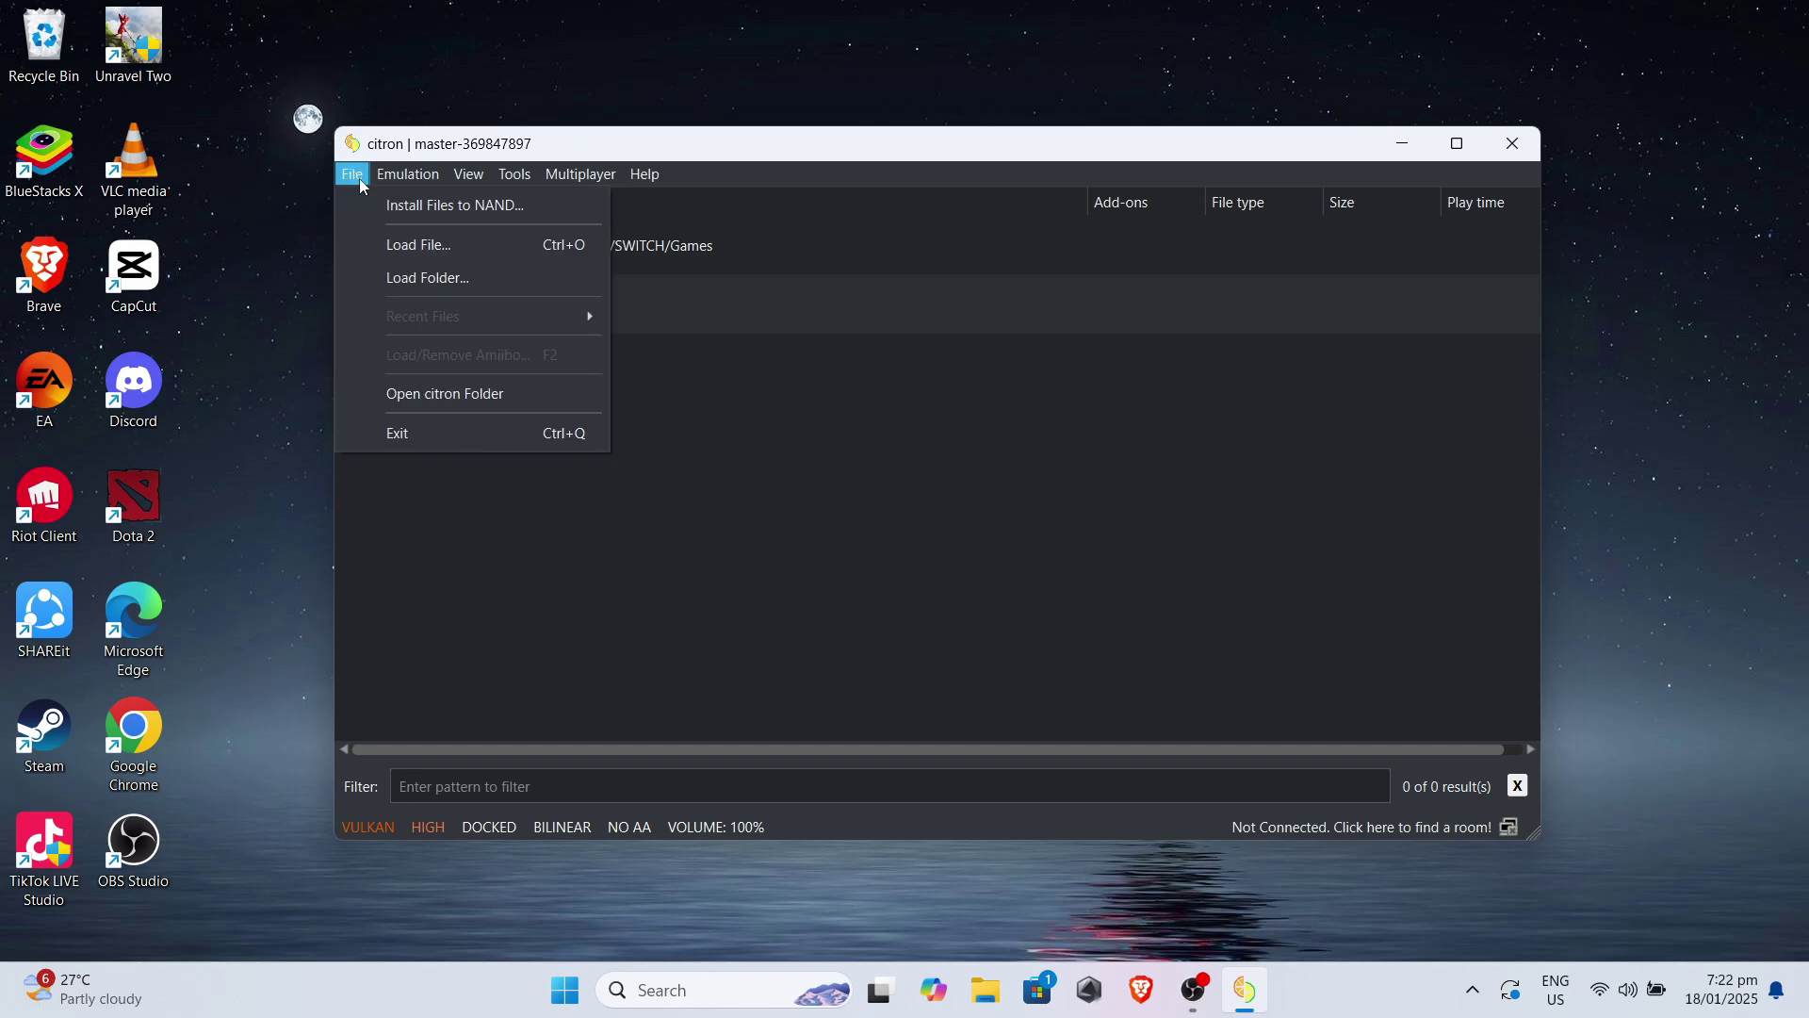
click(436, 431)
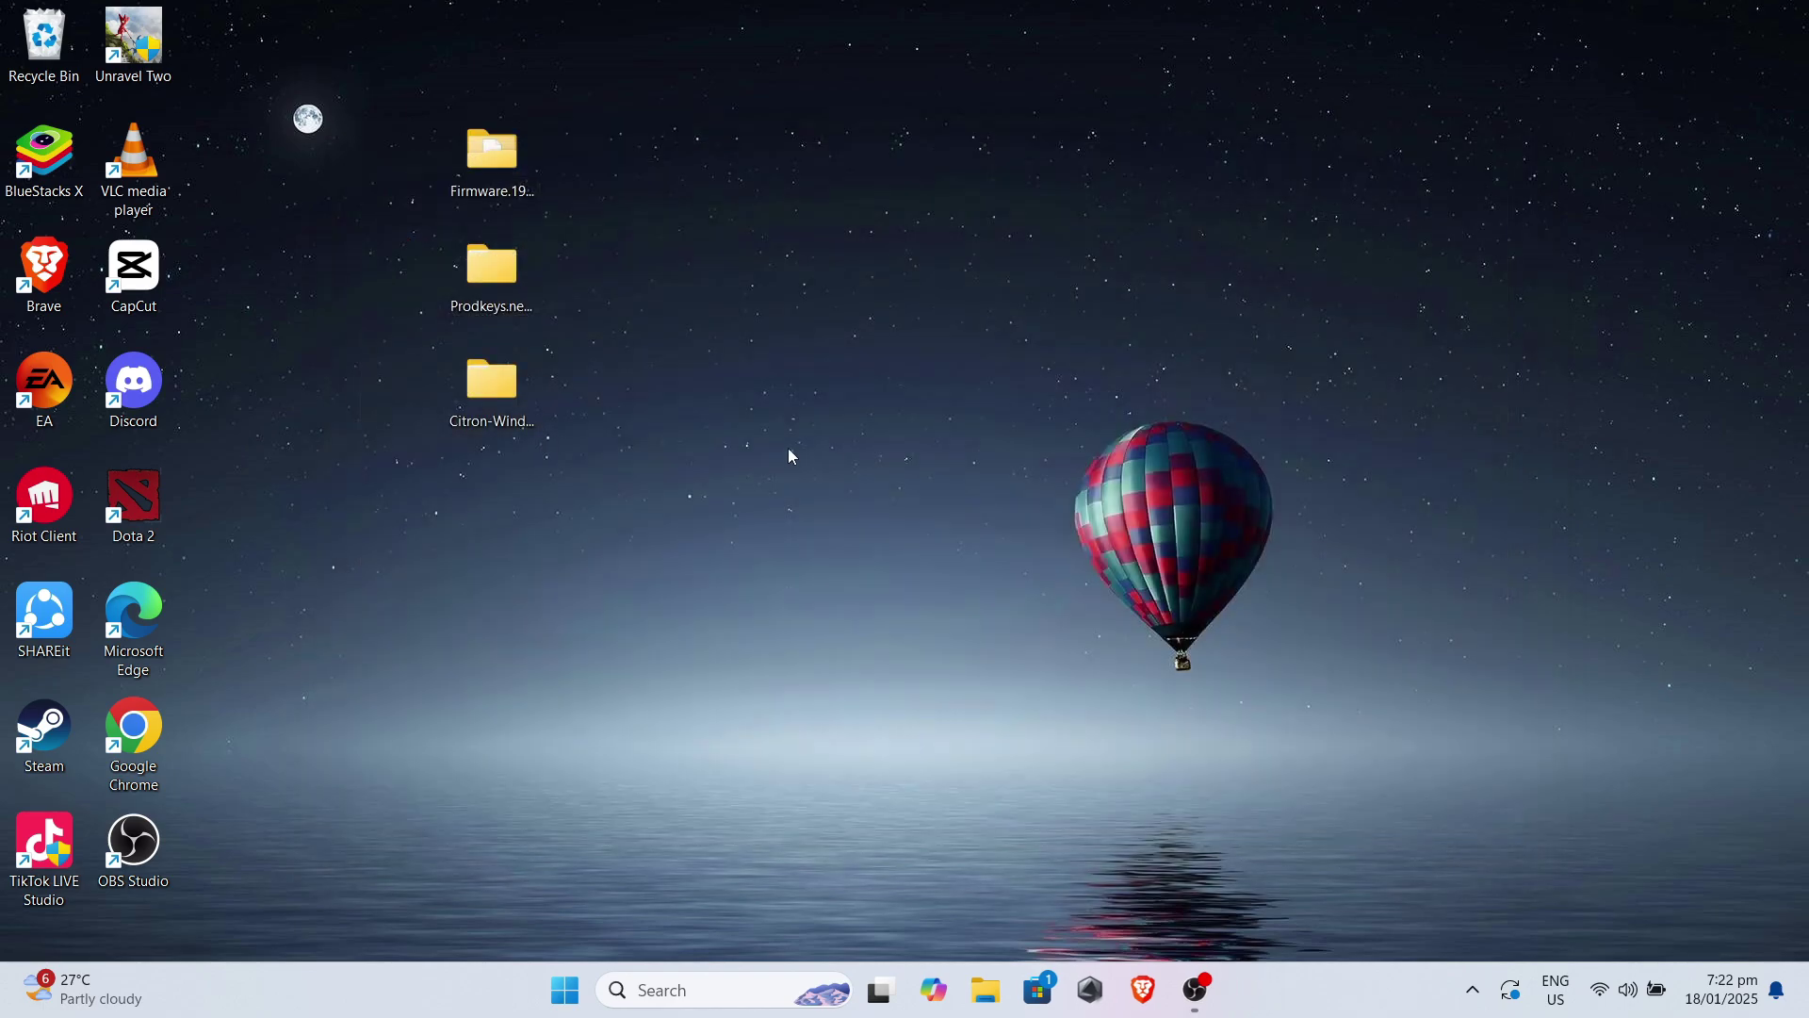
double_click(502, 394)
double_click(510, 448)
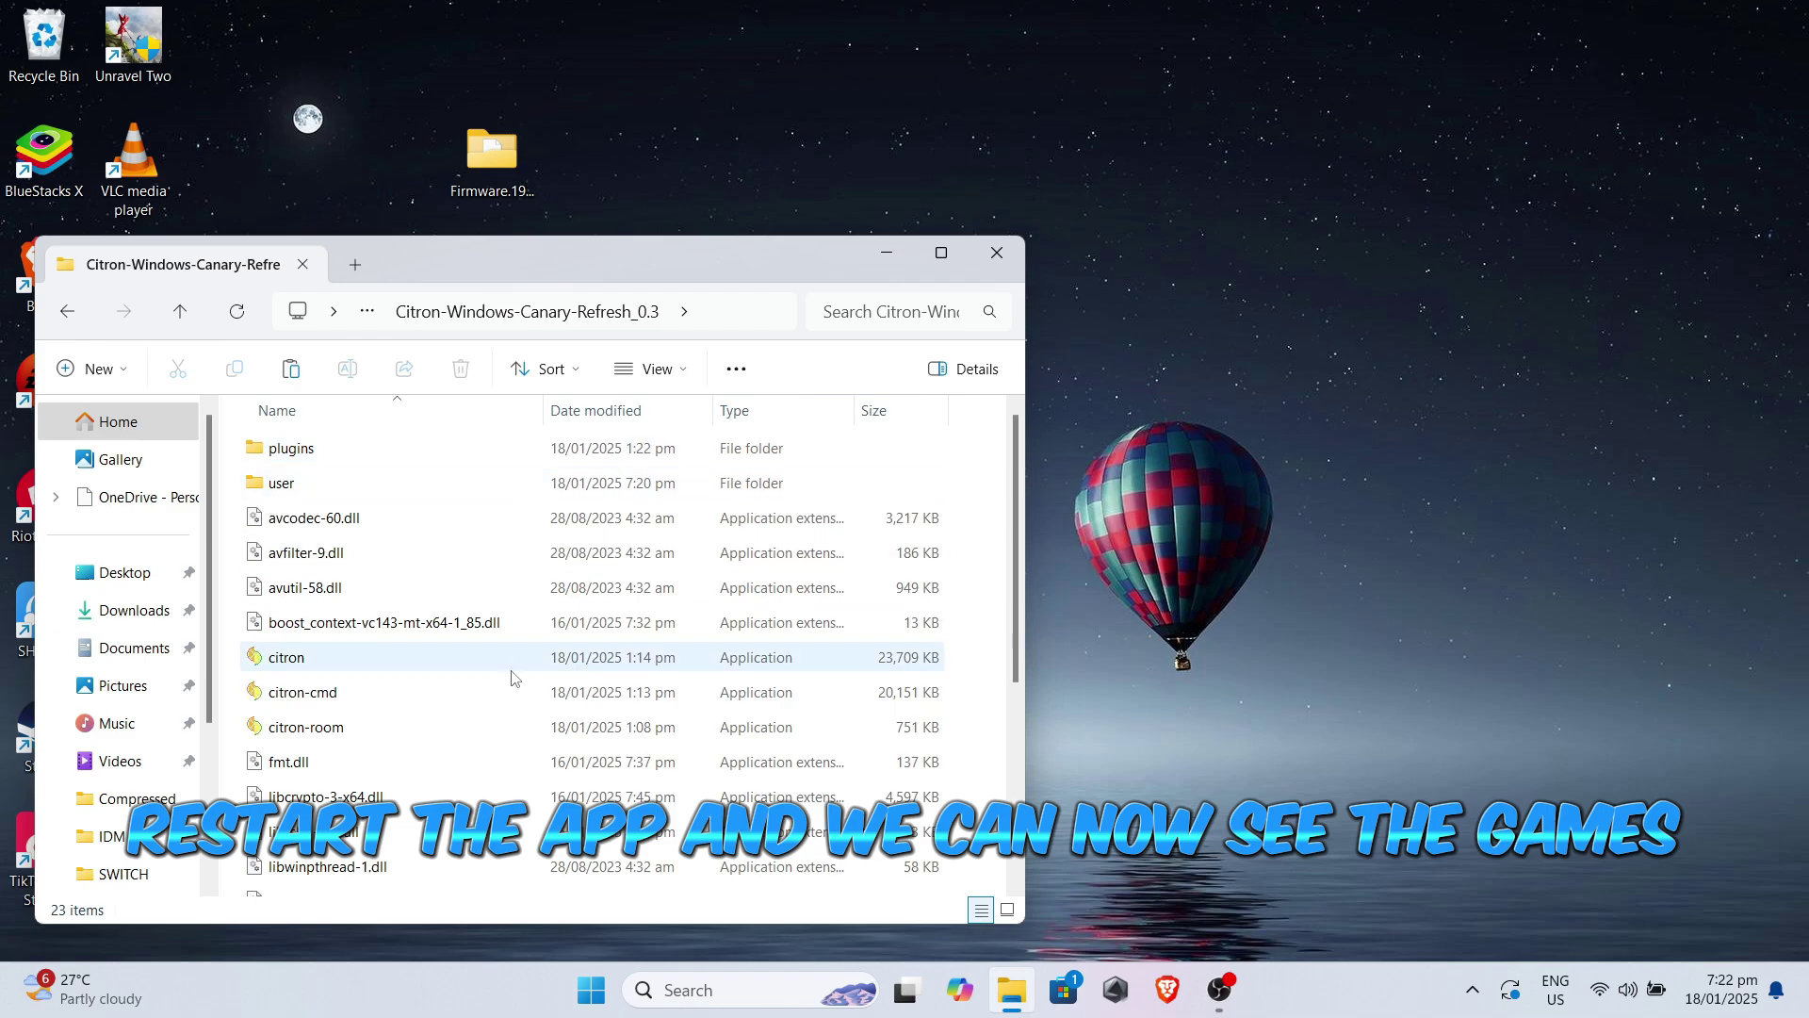
double_click(420, 660)
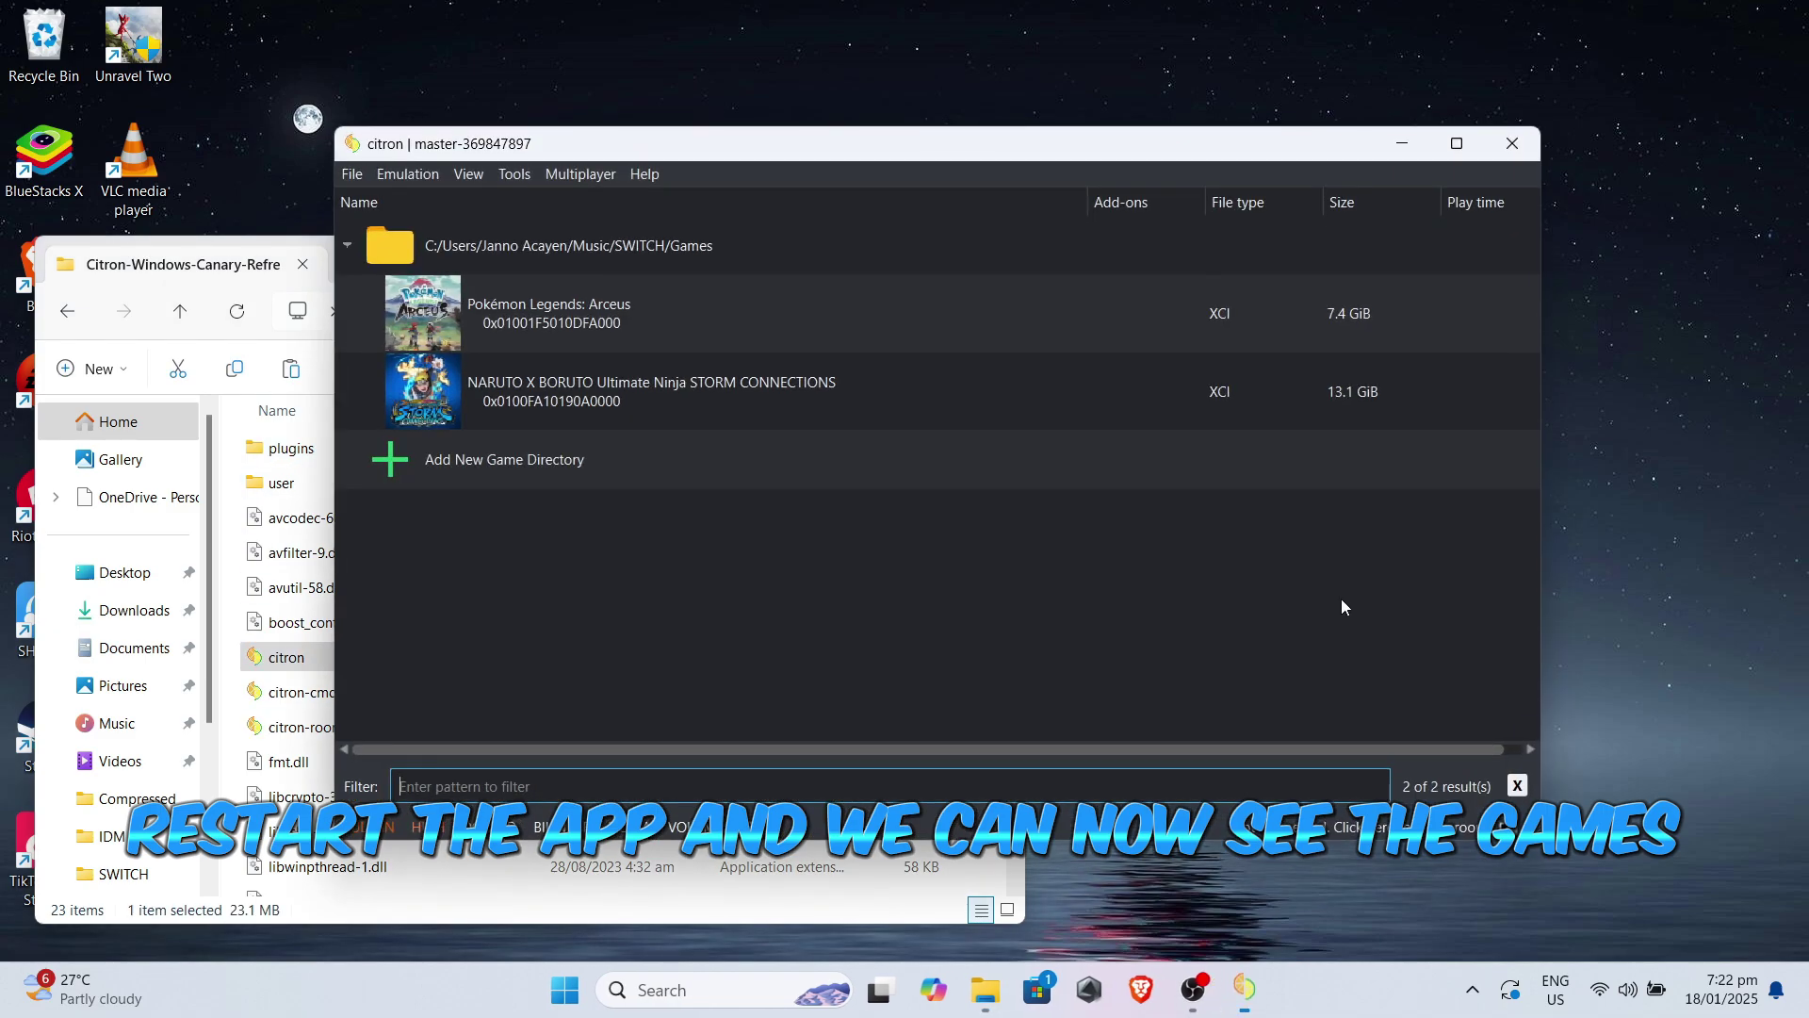
Open Citron's configuration and set the graphics resolution to 4X (2880p/4320p)
click(897, 602)
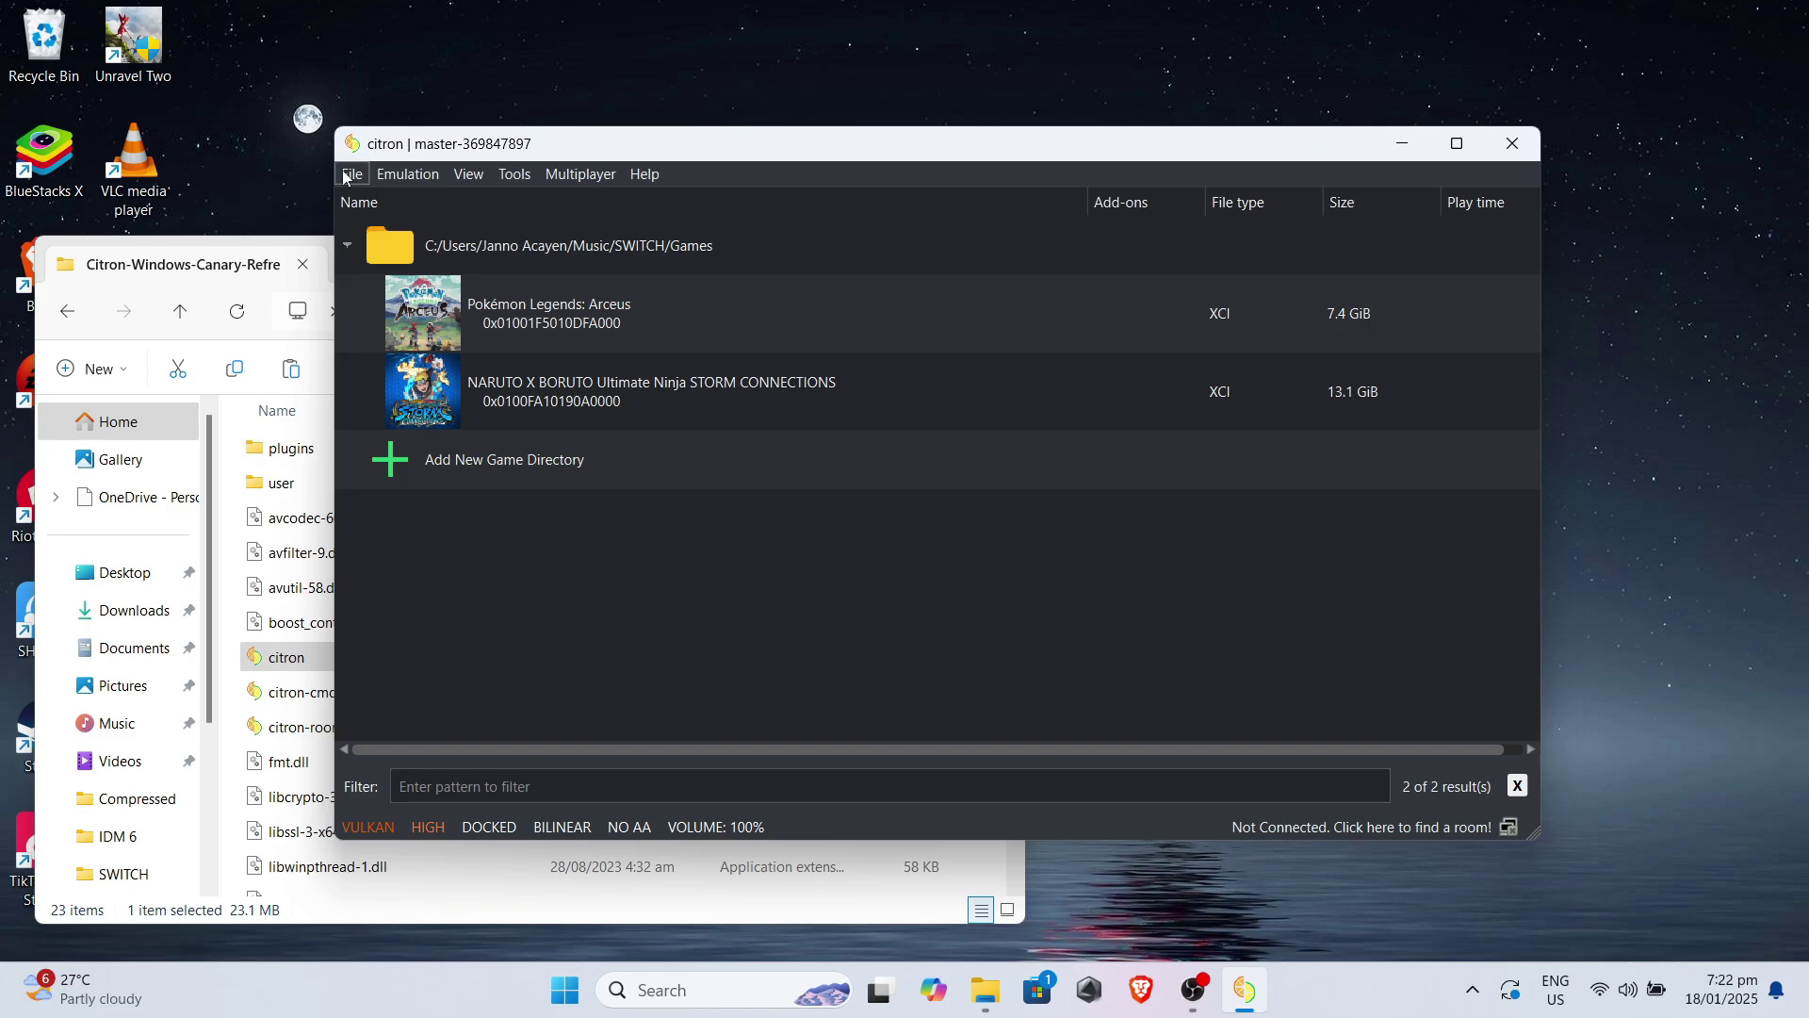
click(411, 177)
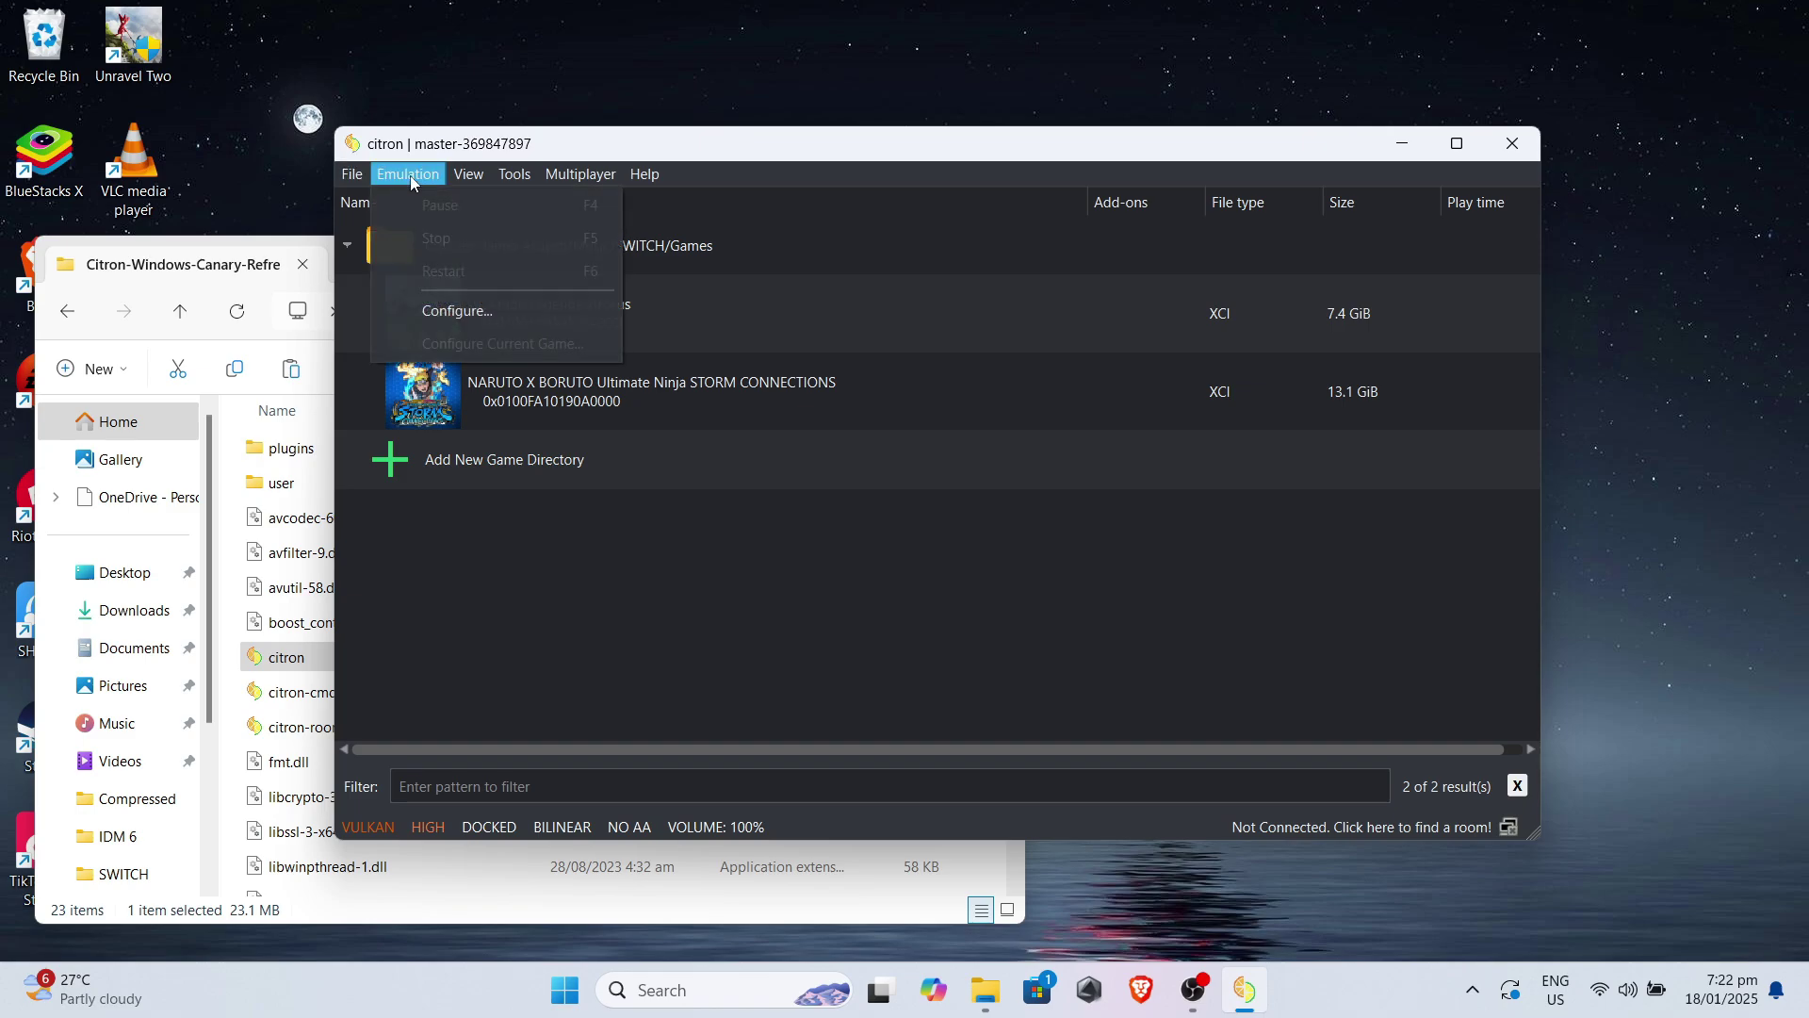
click(474, 313)
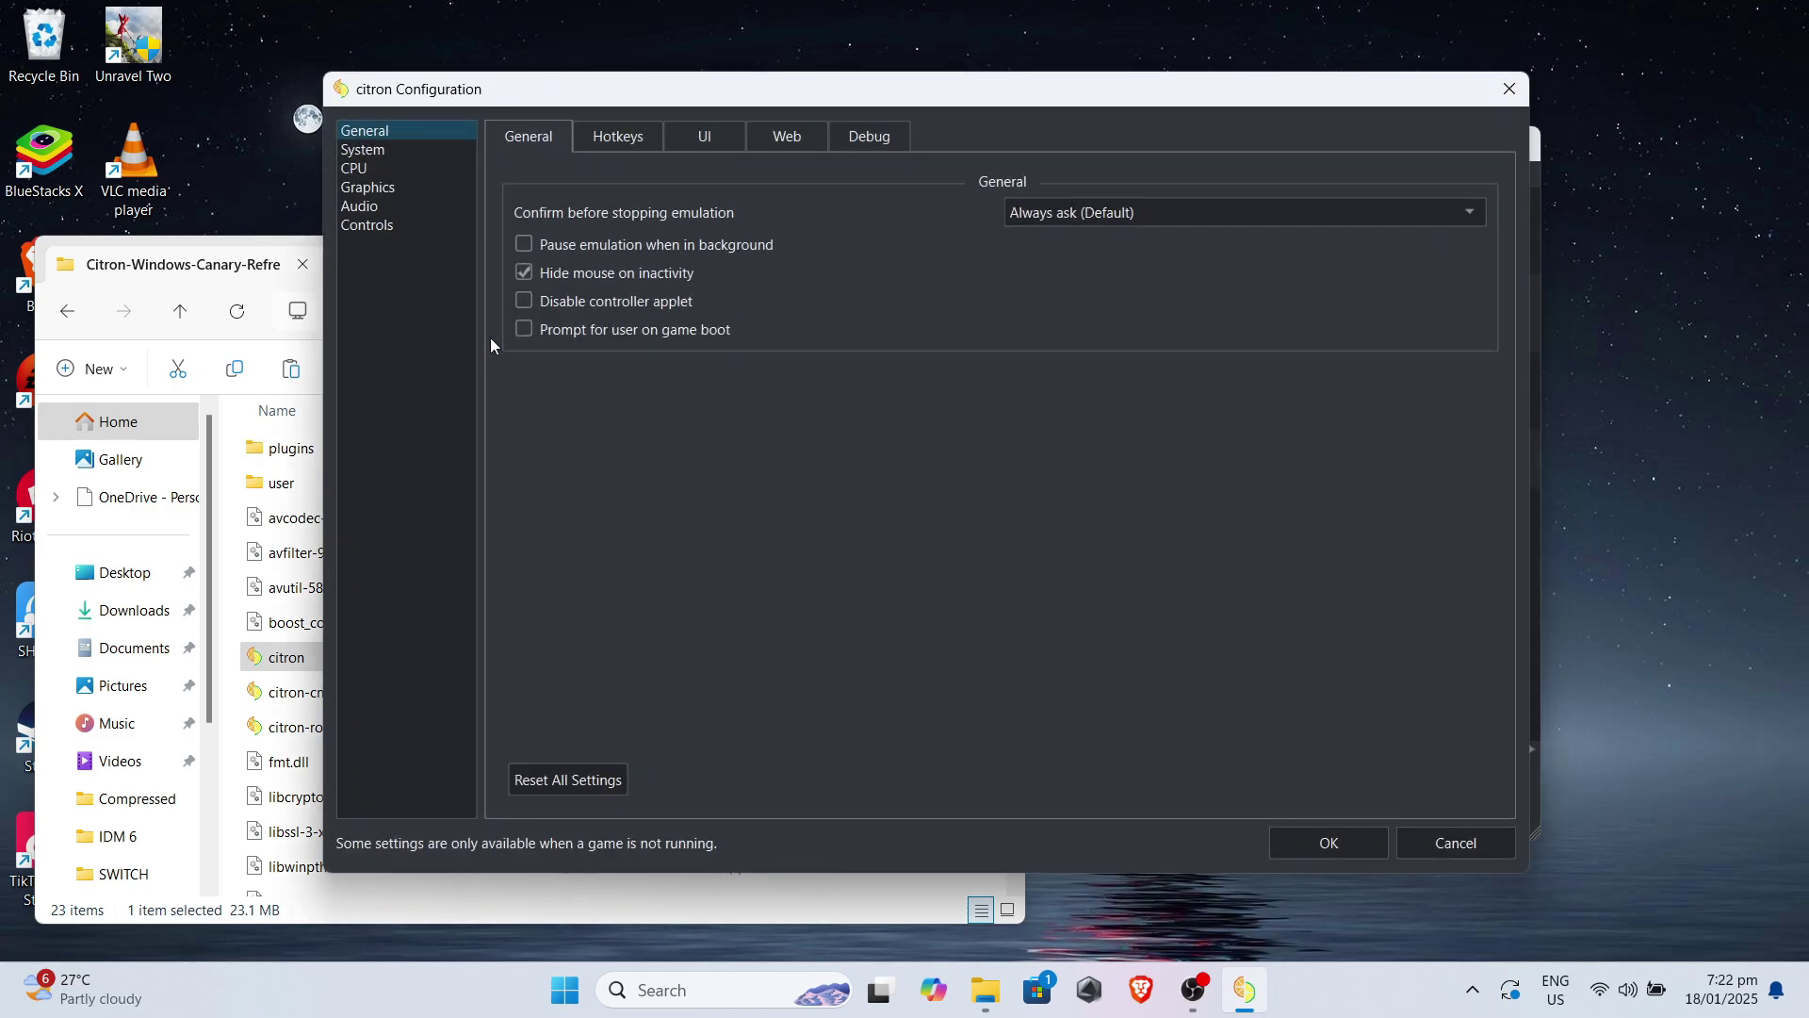
click(368, 193)
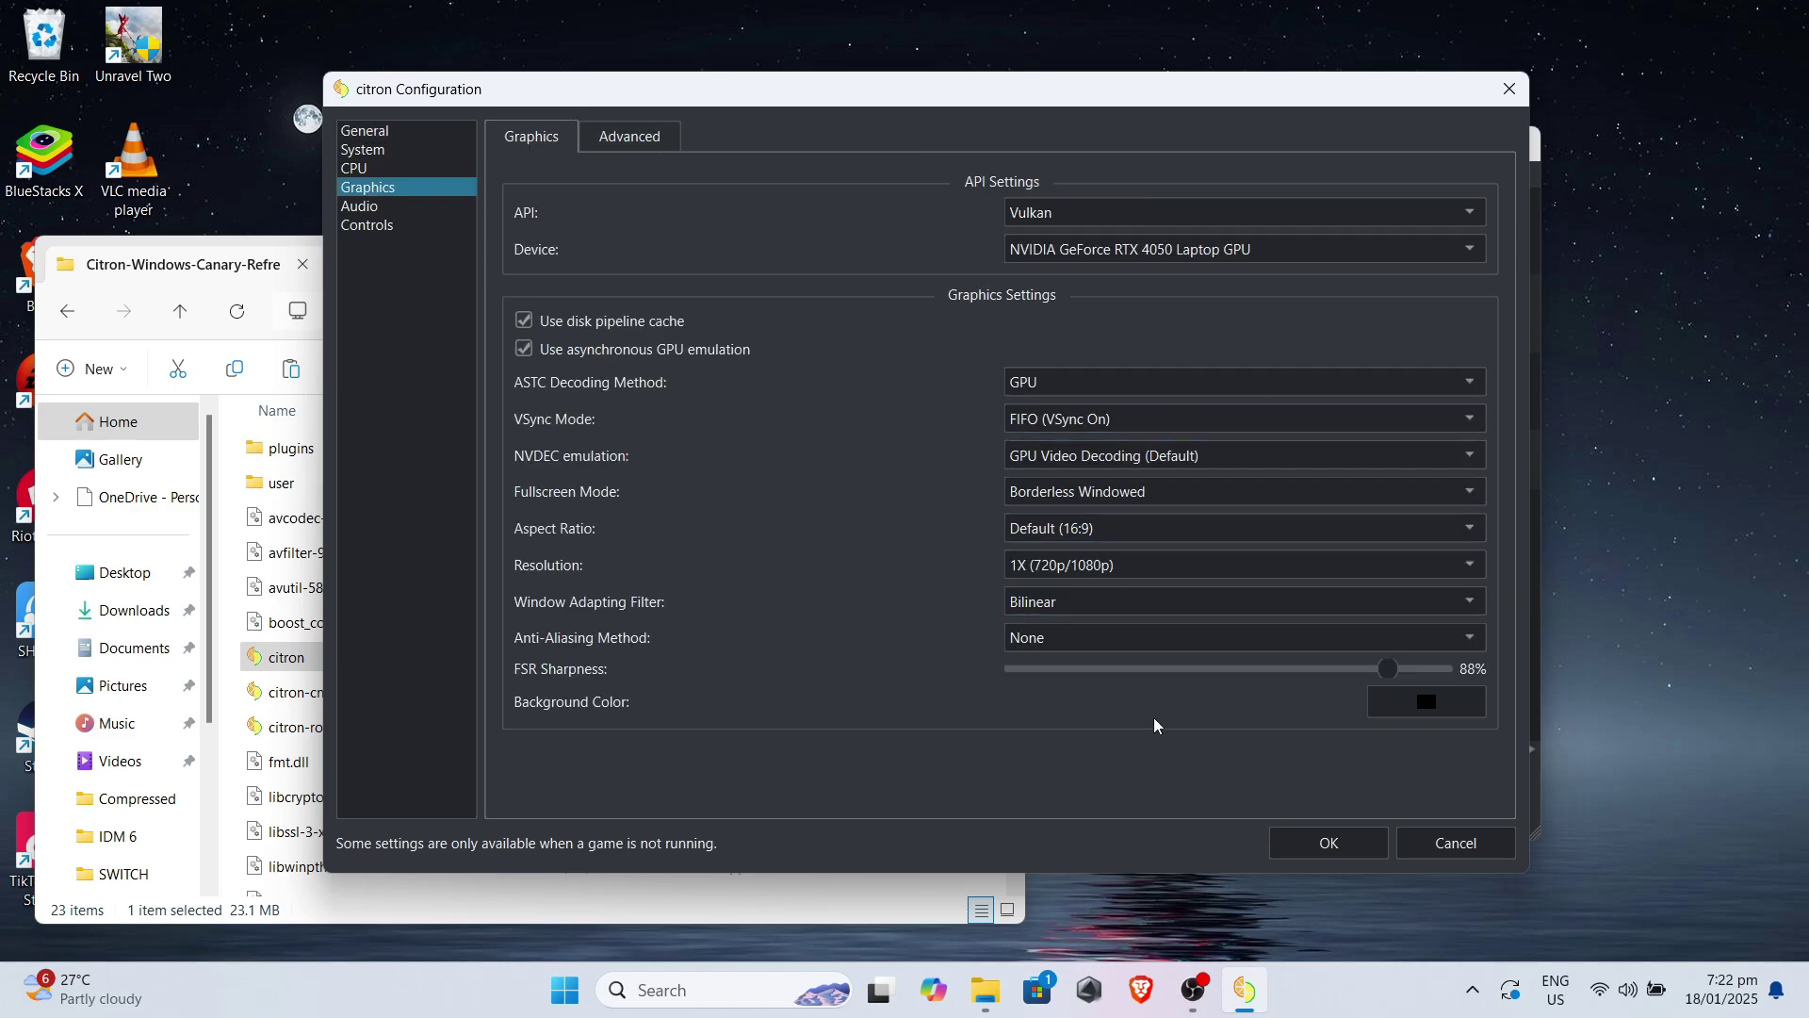
click(1068, 564)
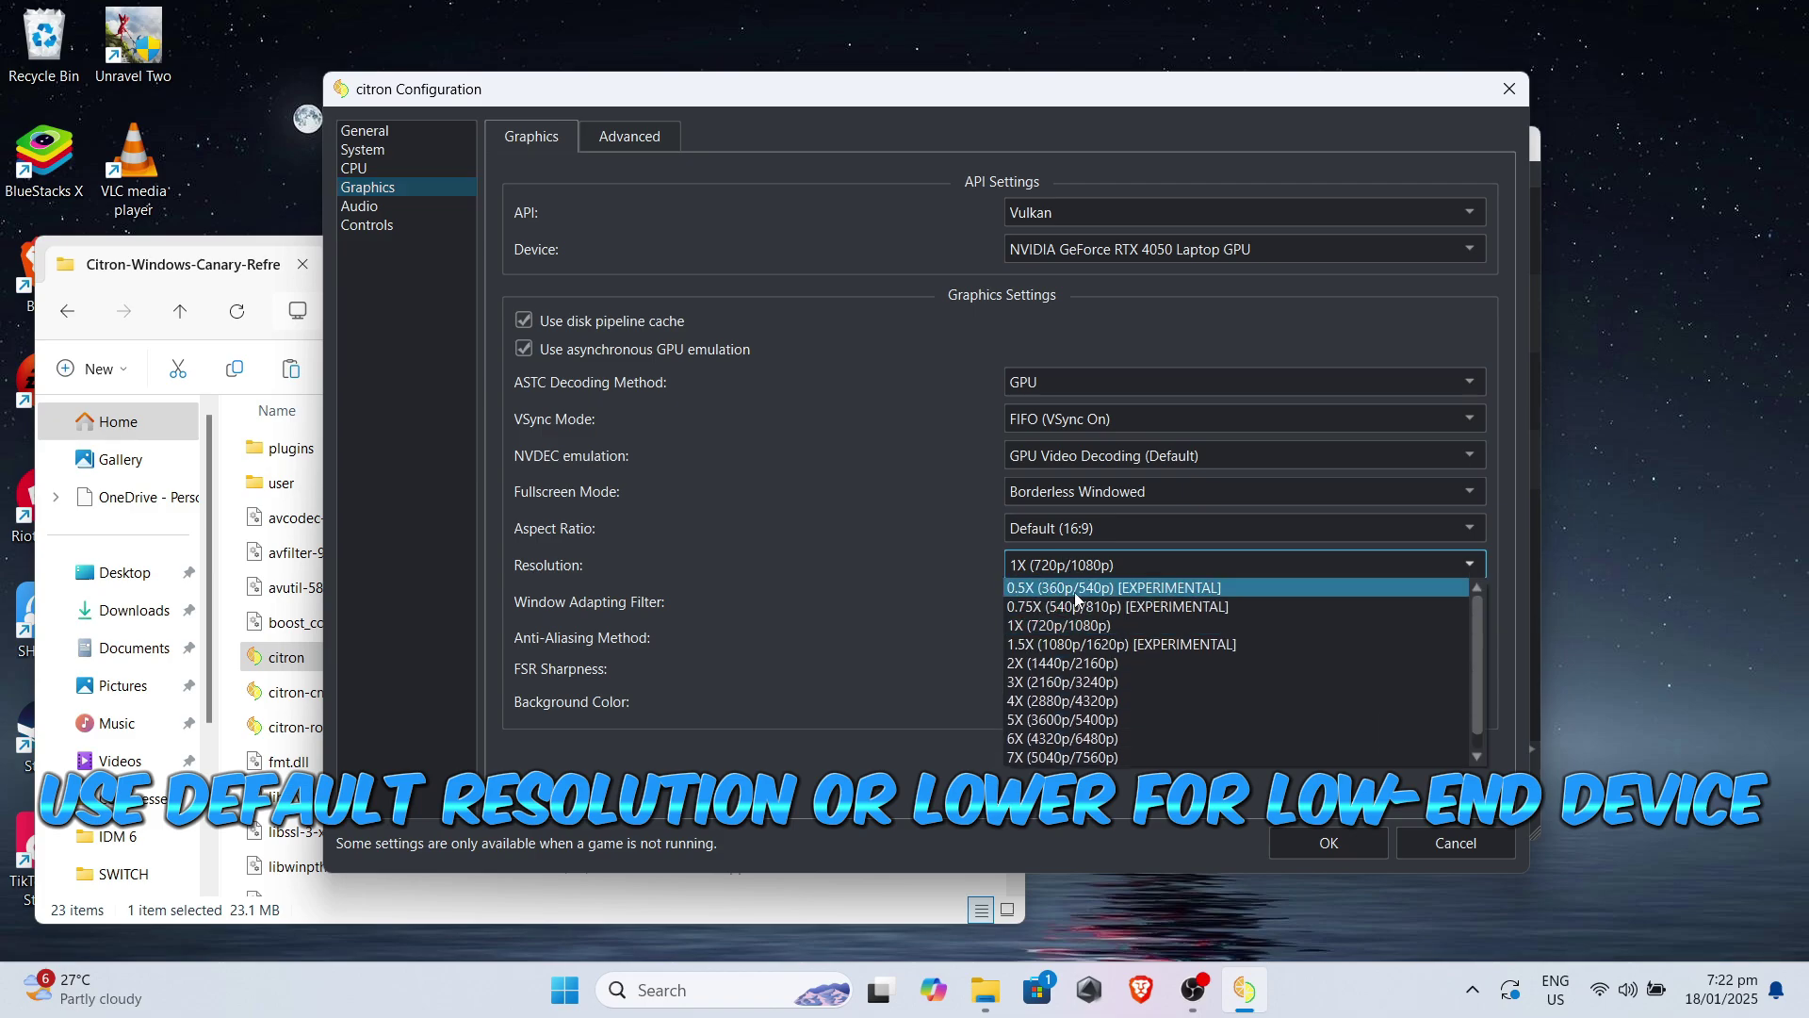
click(1068, 703)
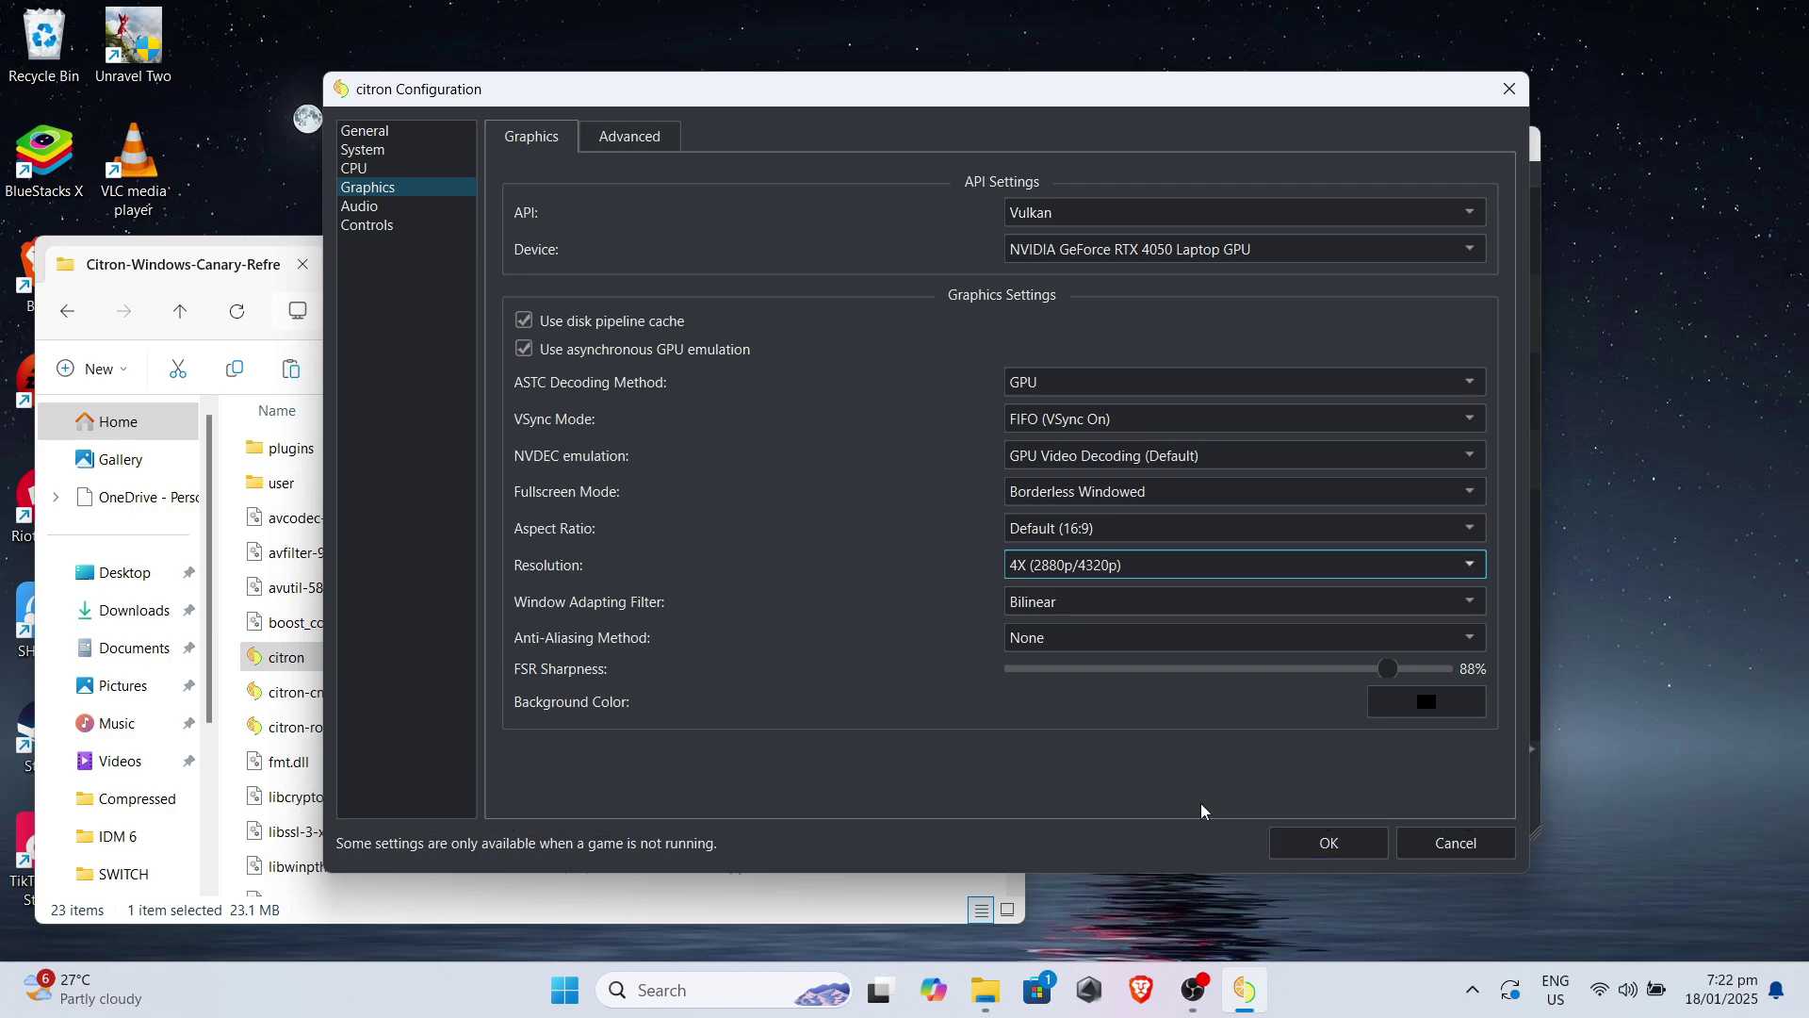
Set Player 1's input device to Xbox 360 Controller 0 in the controls settings and save the configuration
click(374, 231)
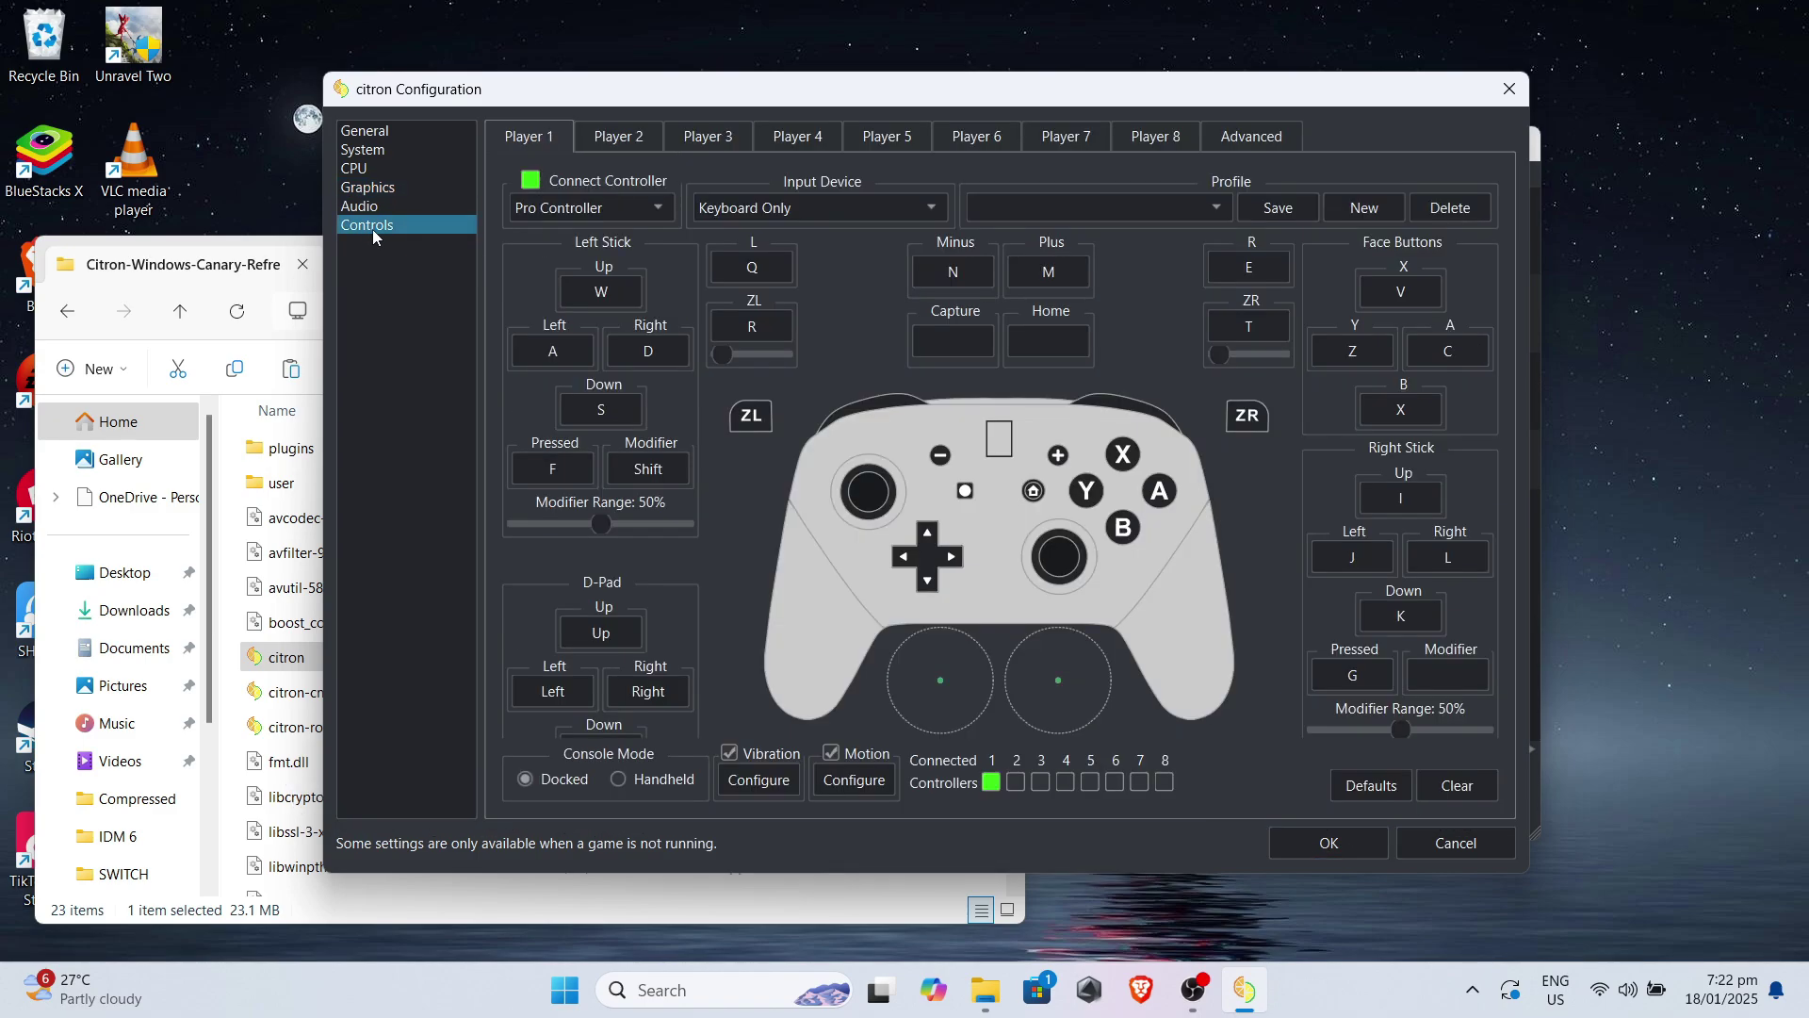
click(796, 209)
click(797, 209)
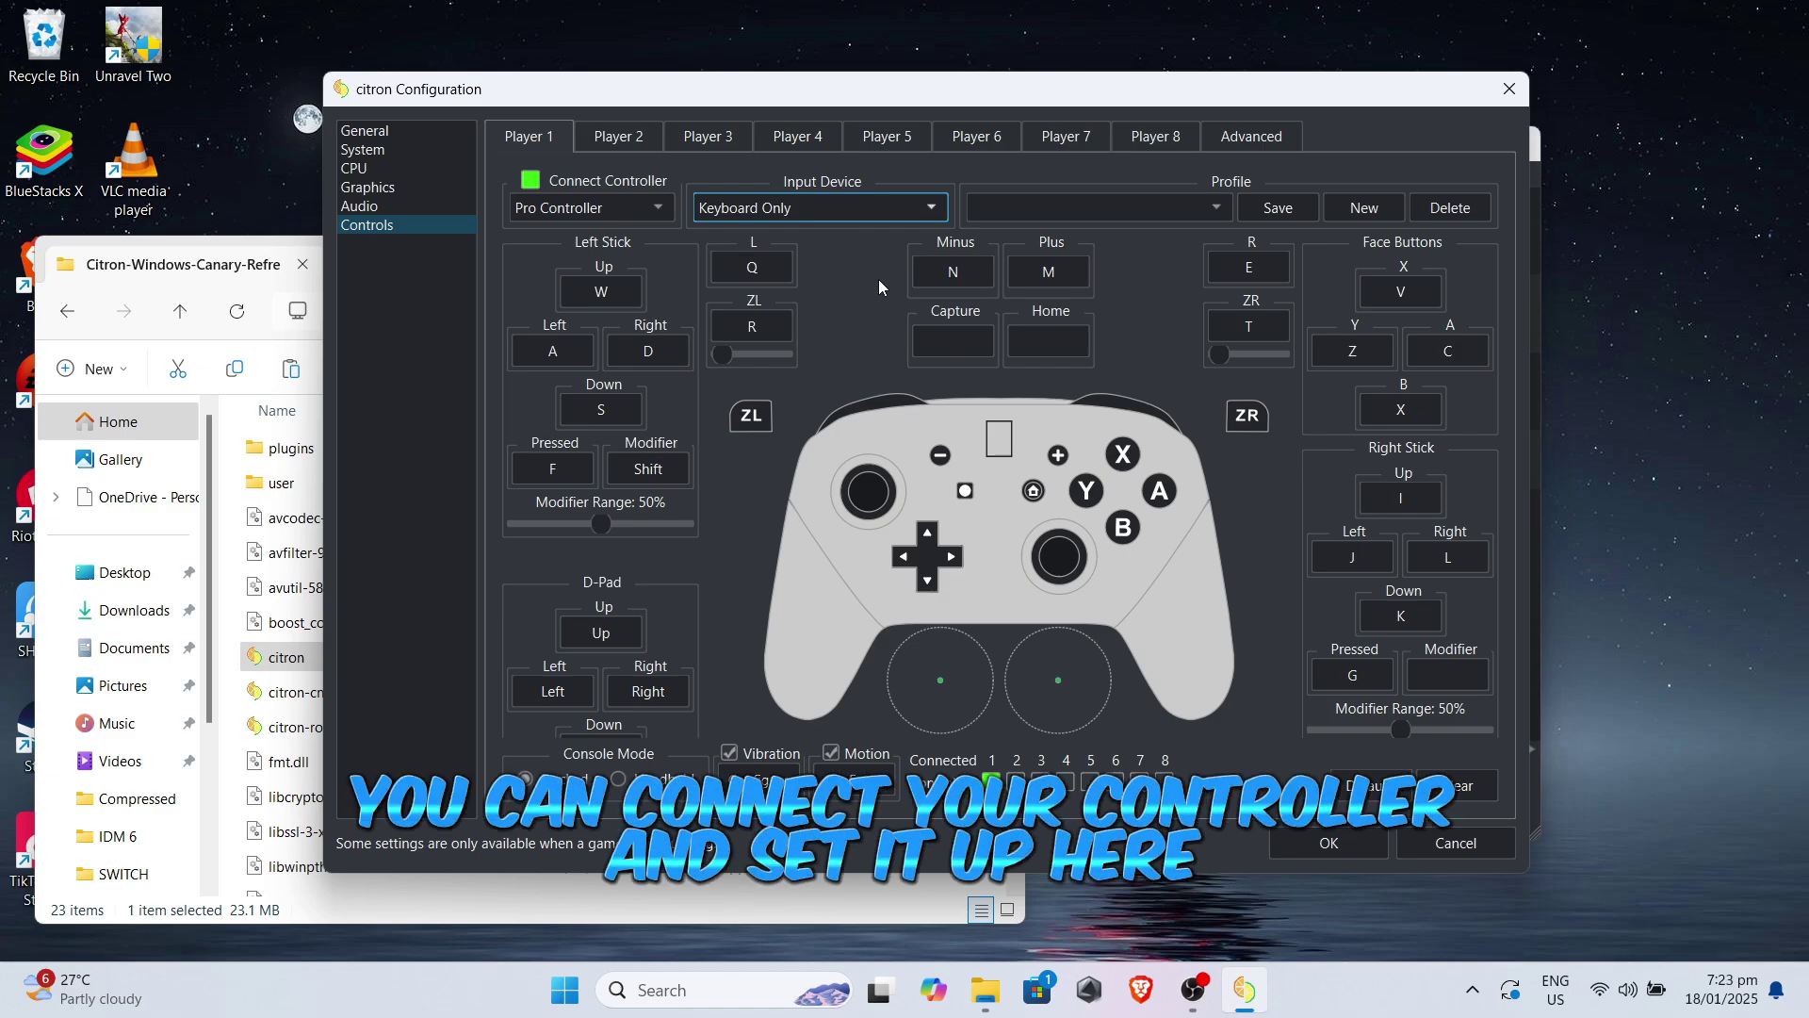
click(932, 220)
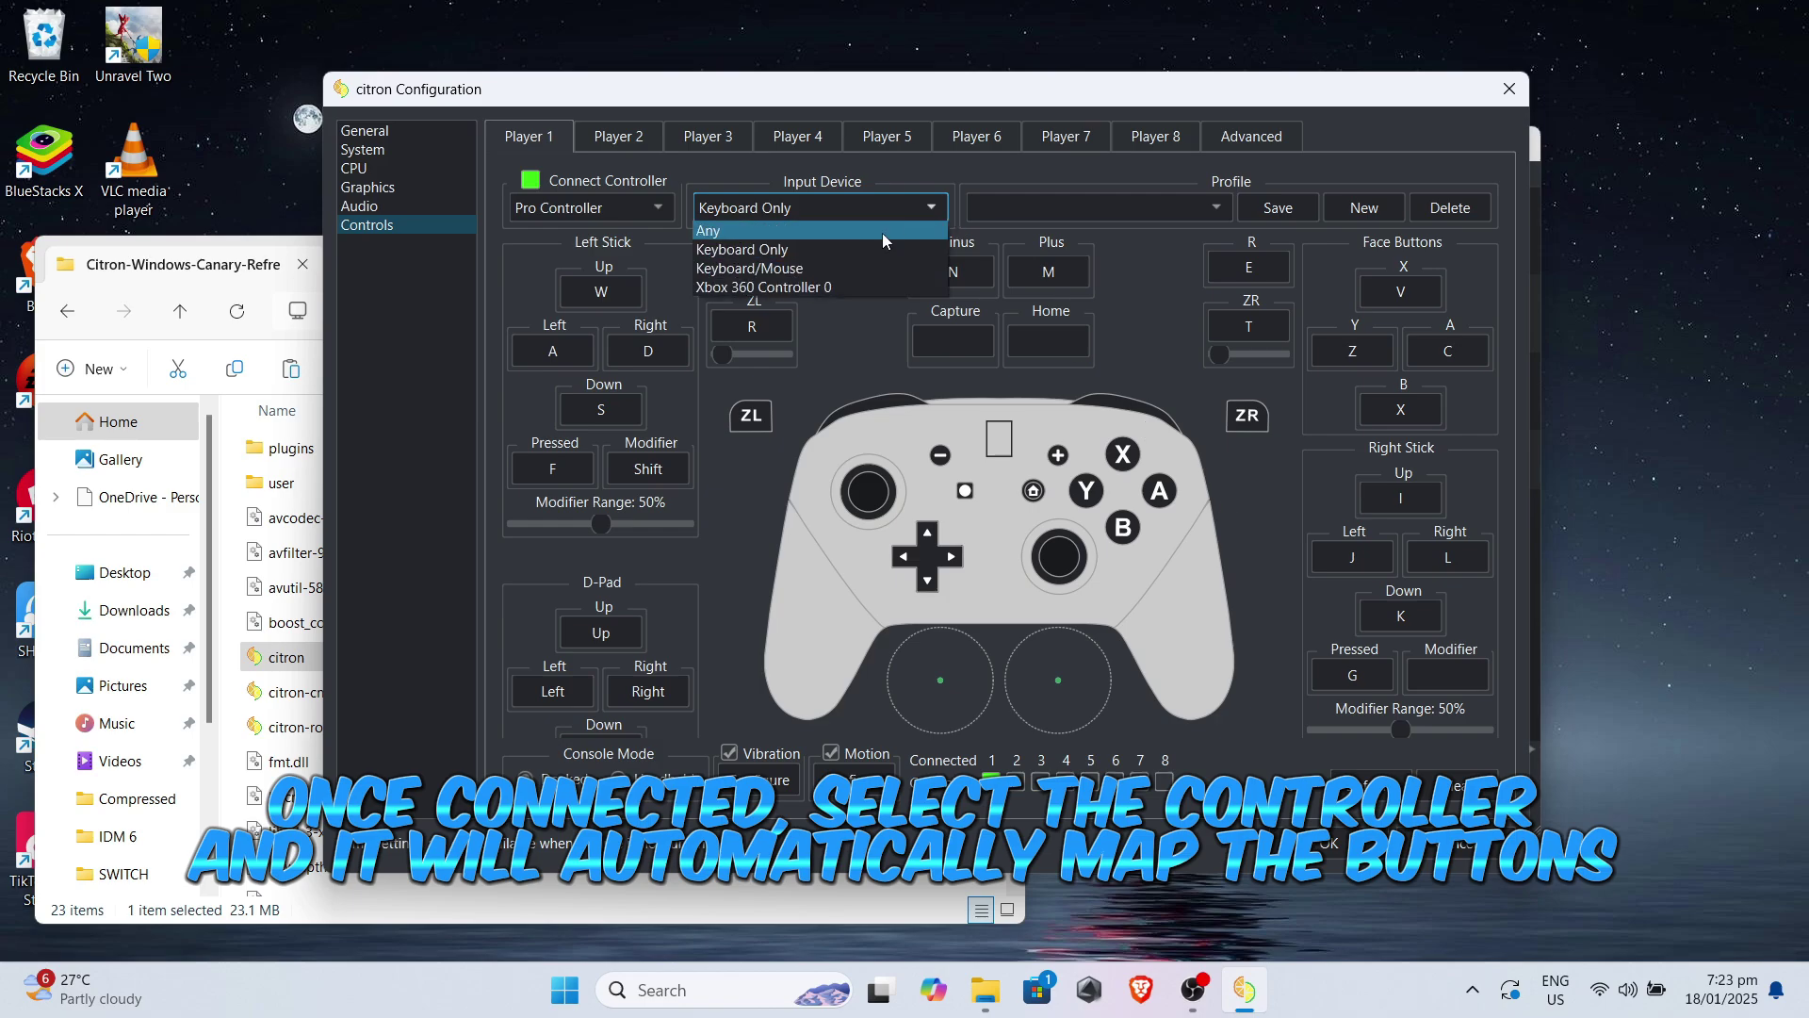
click(810, 288)
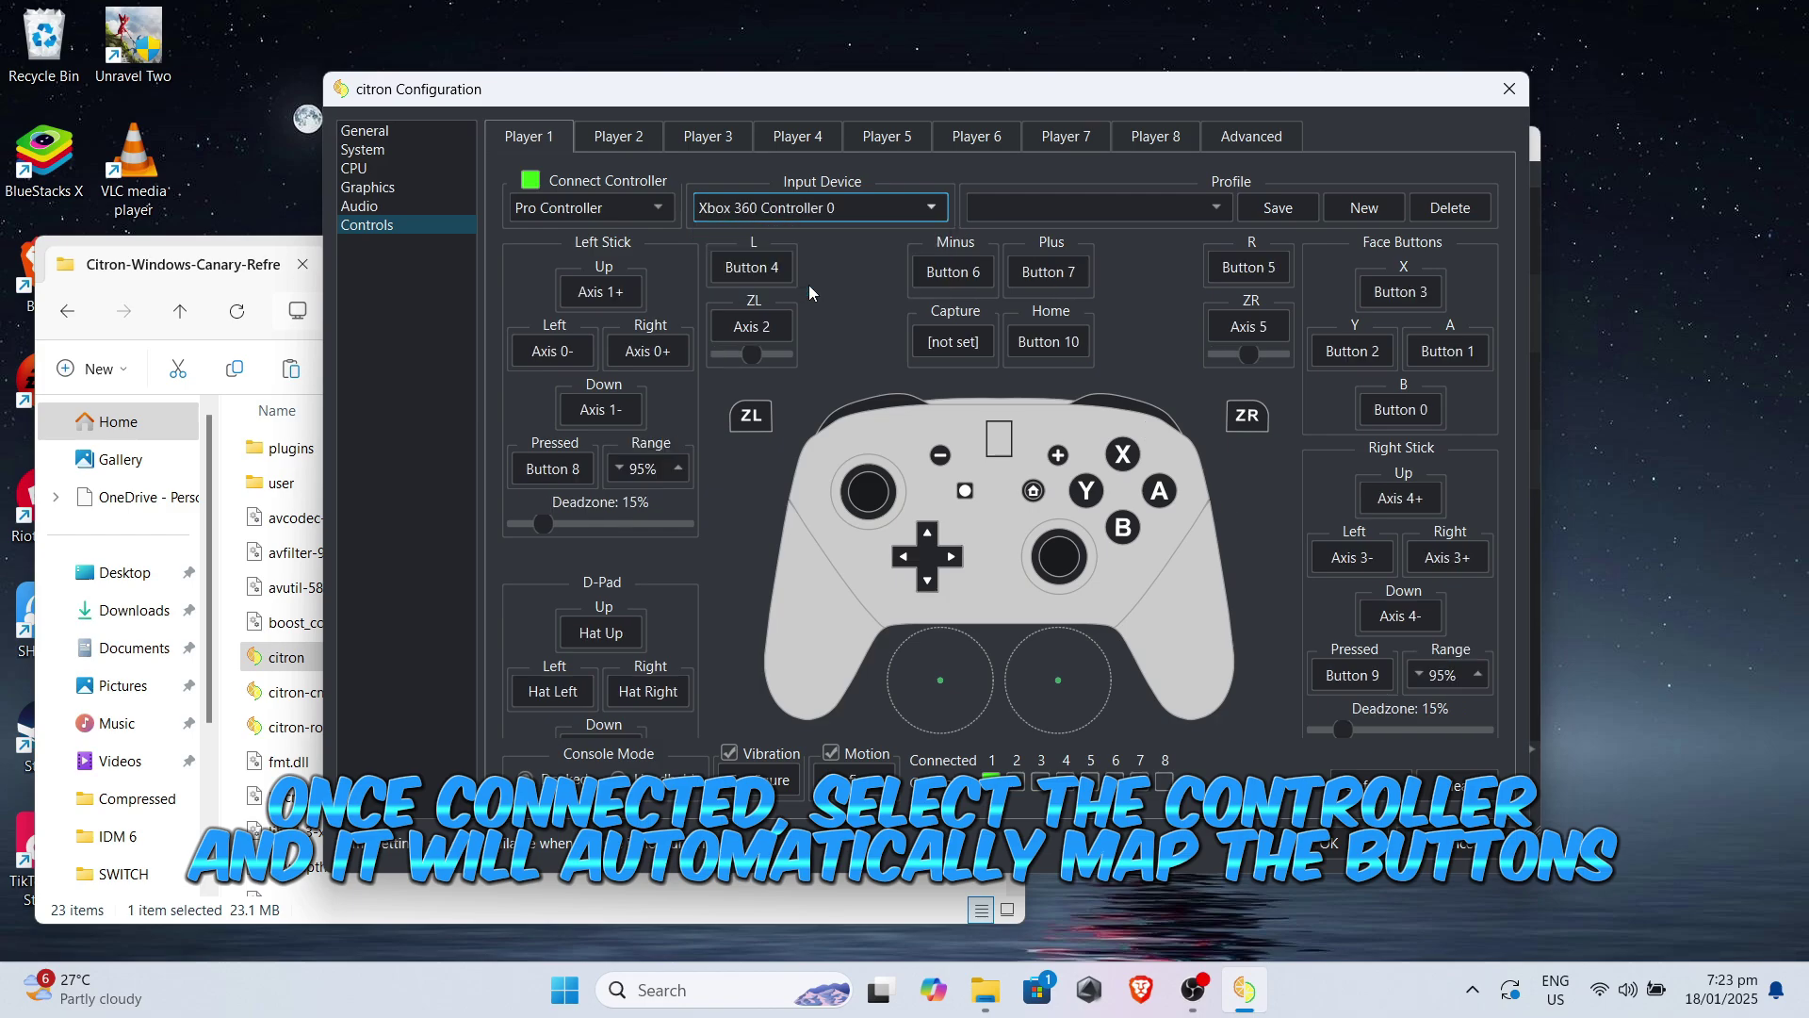
click(1334, 850)
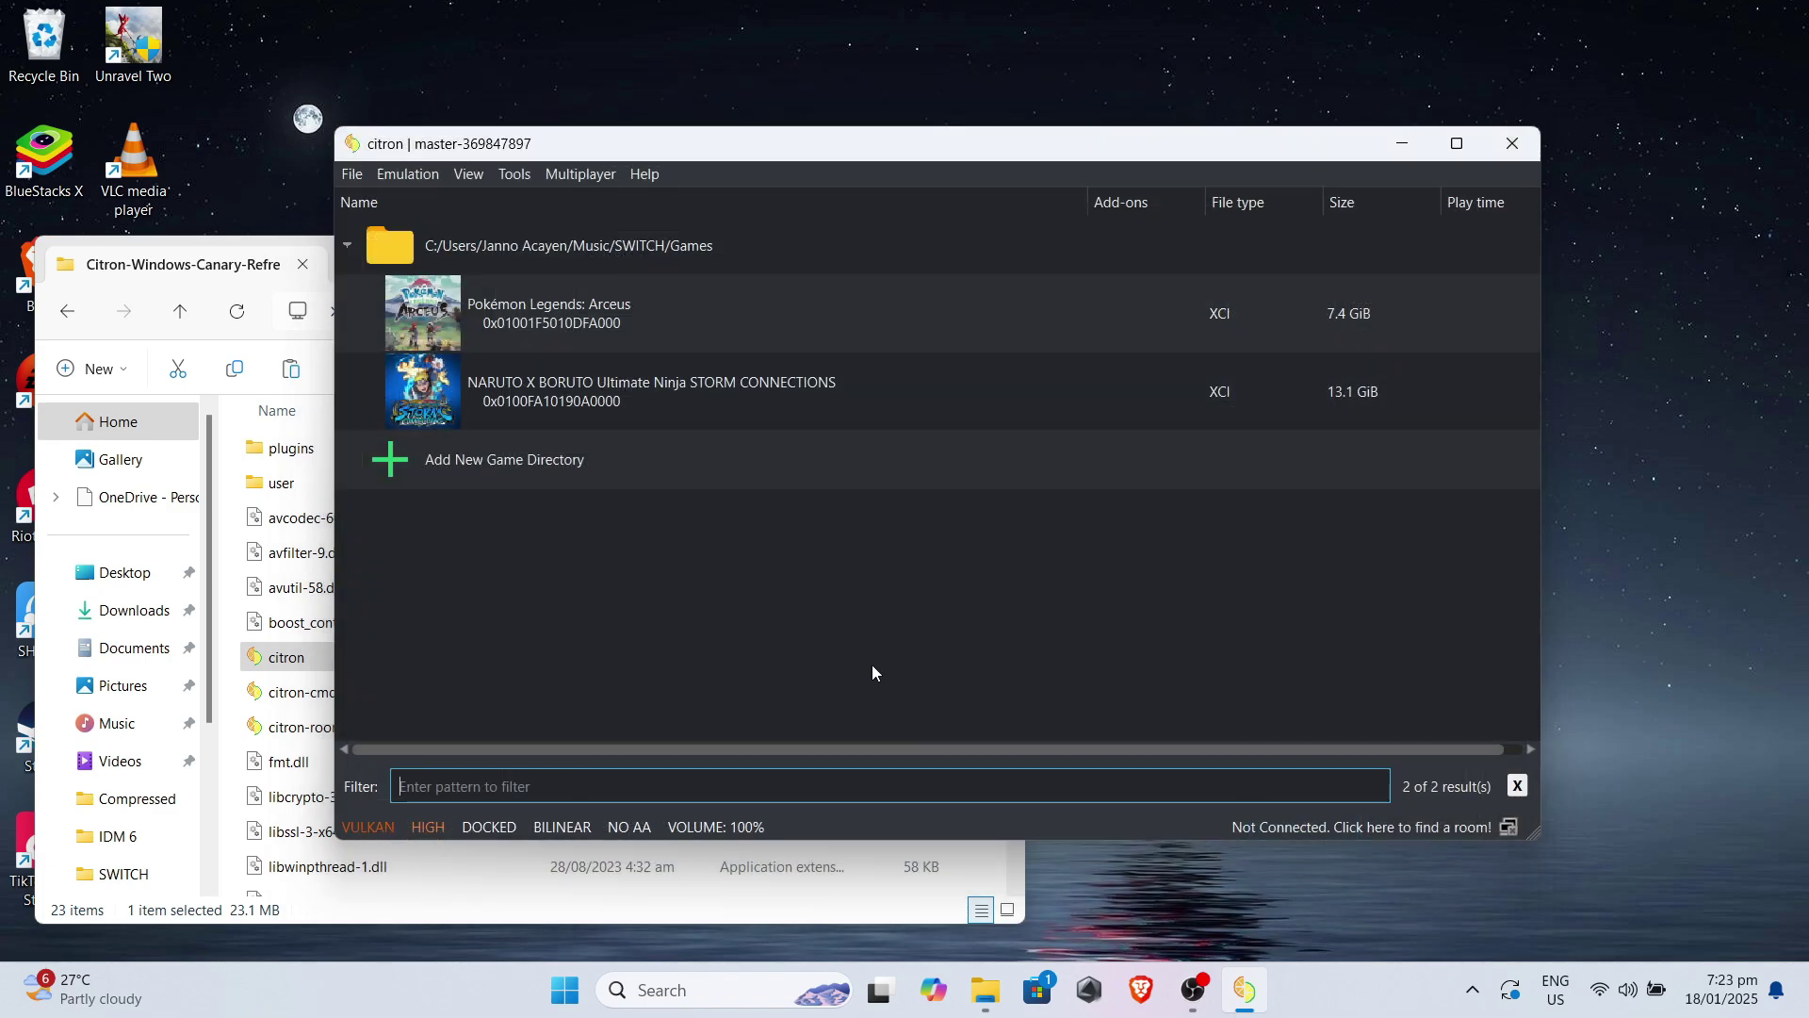
Switch the console mode to Handheld and the GPU accuracy to Normal
click(487, 827)
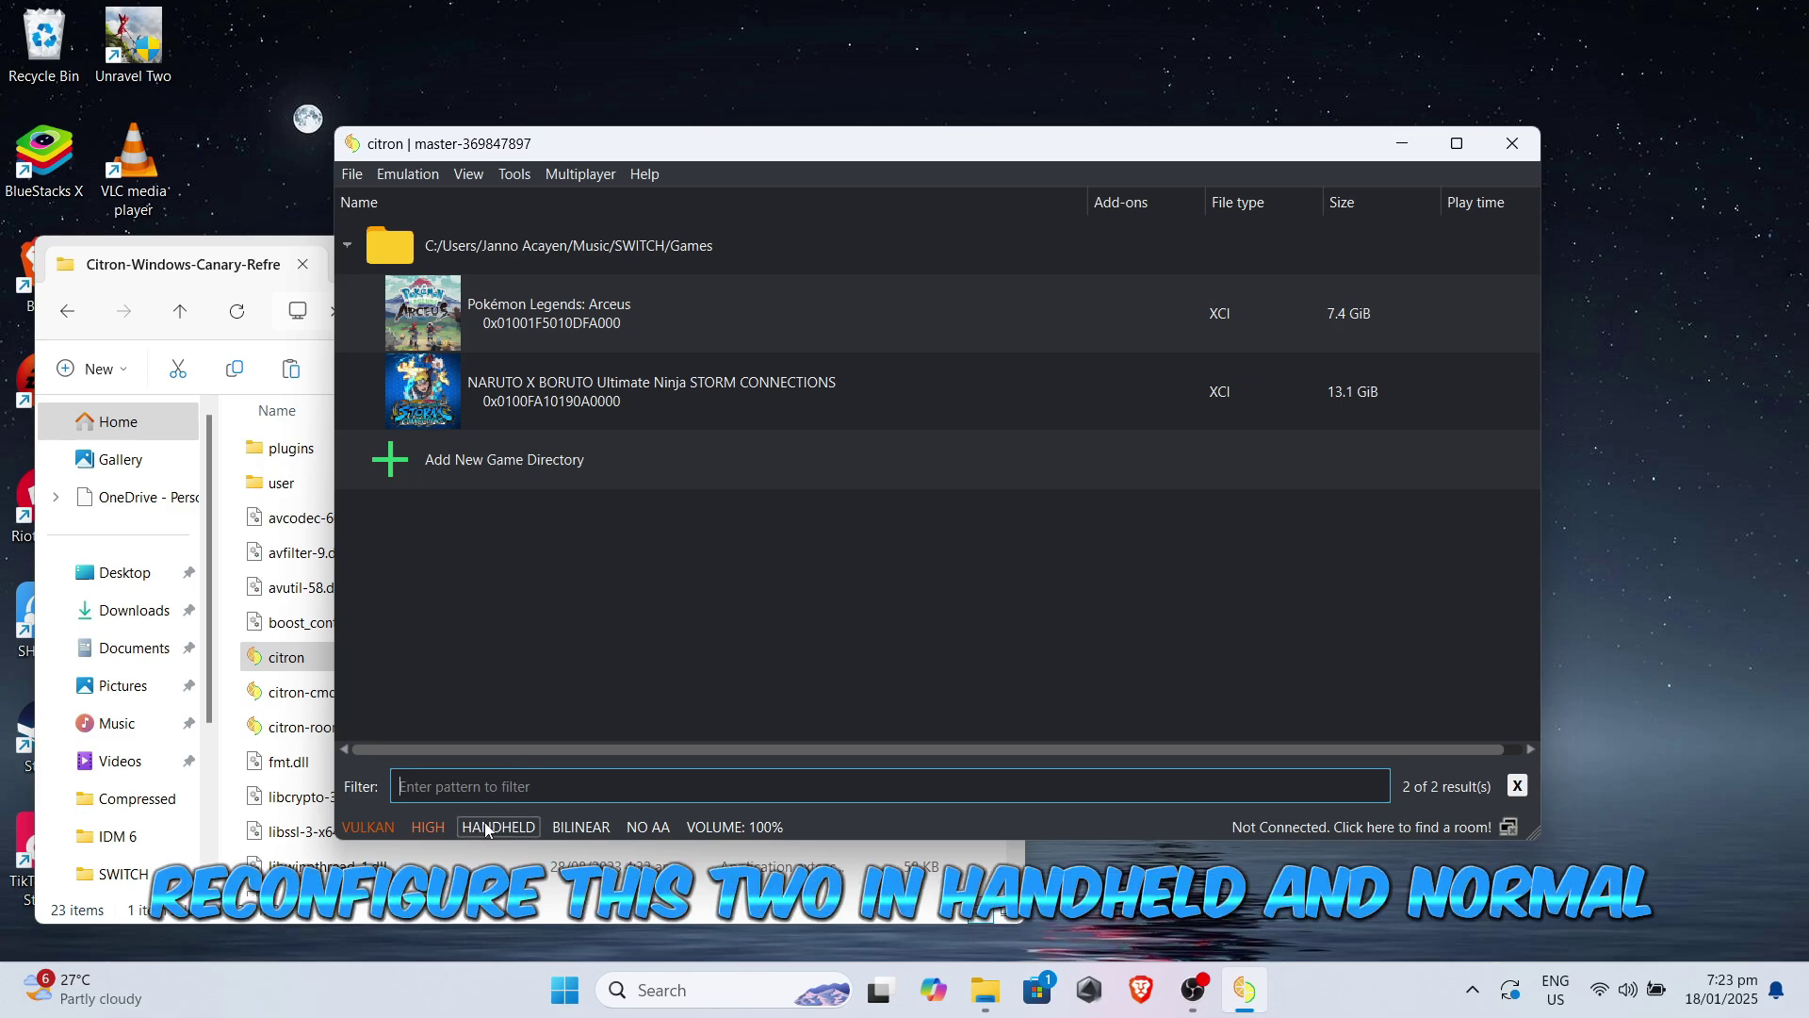
click(426, 828)
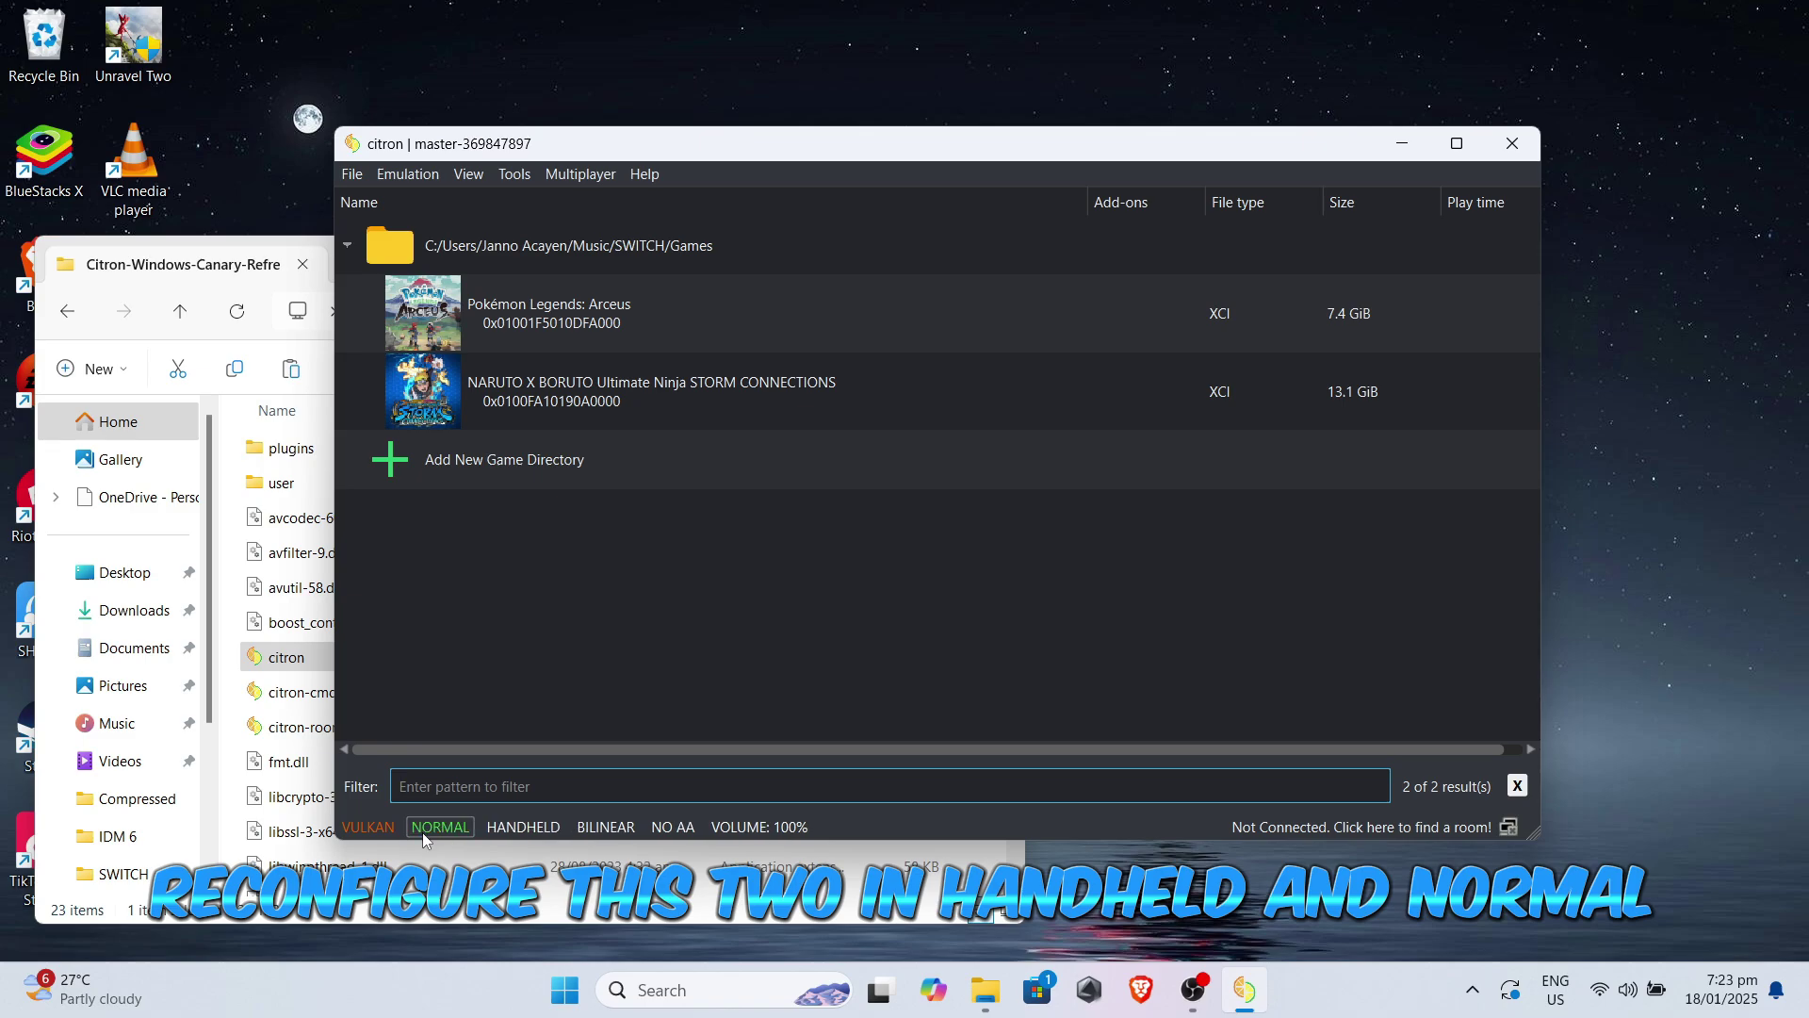
Launch NARUTO X BORUTO Ultimate Ninja STORM CONNECTIONS in a maximized window, choosing English as display language and continuing past the title screen
right_click(528, 398)
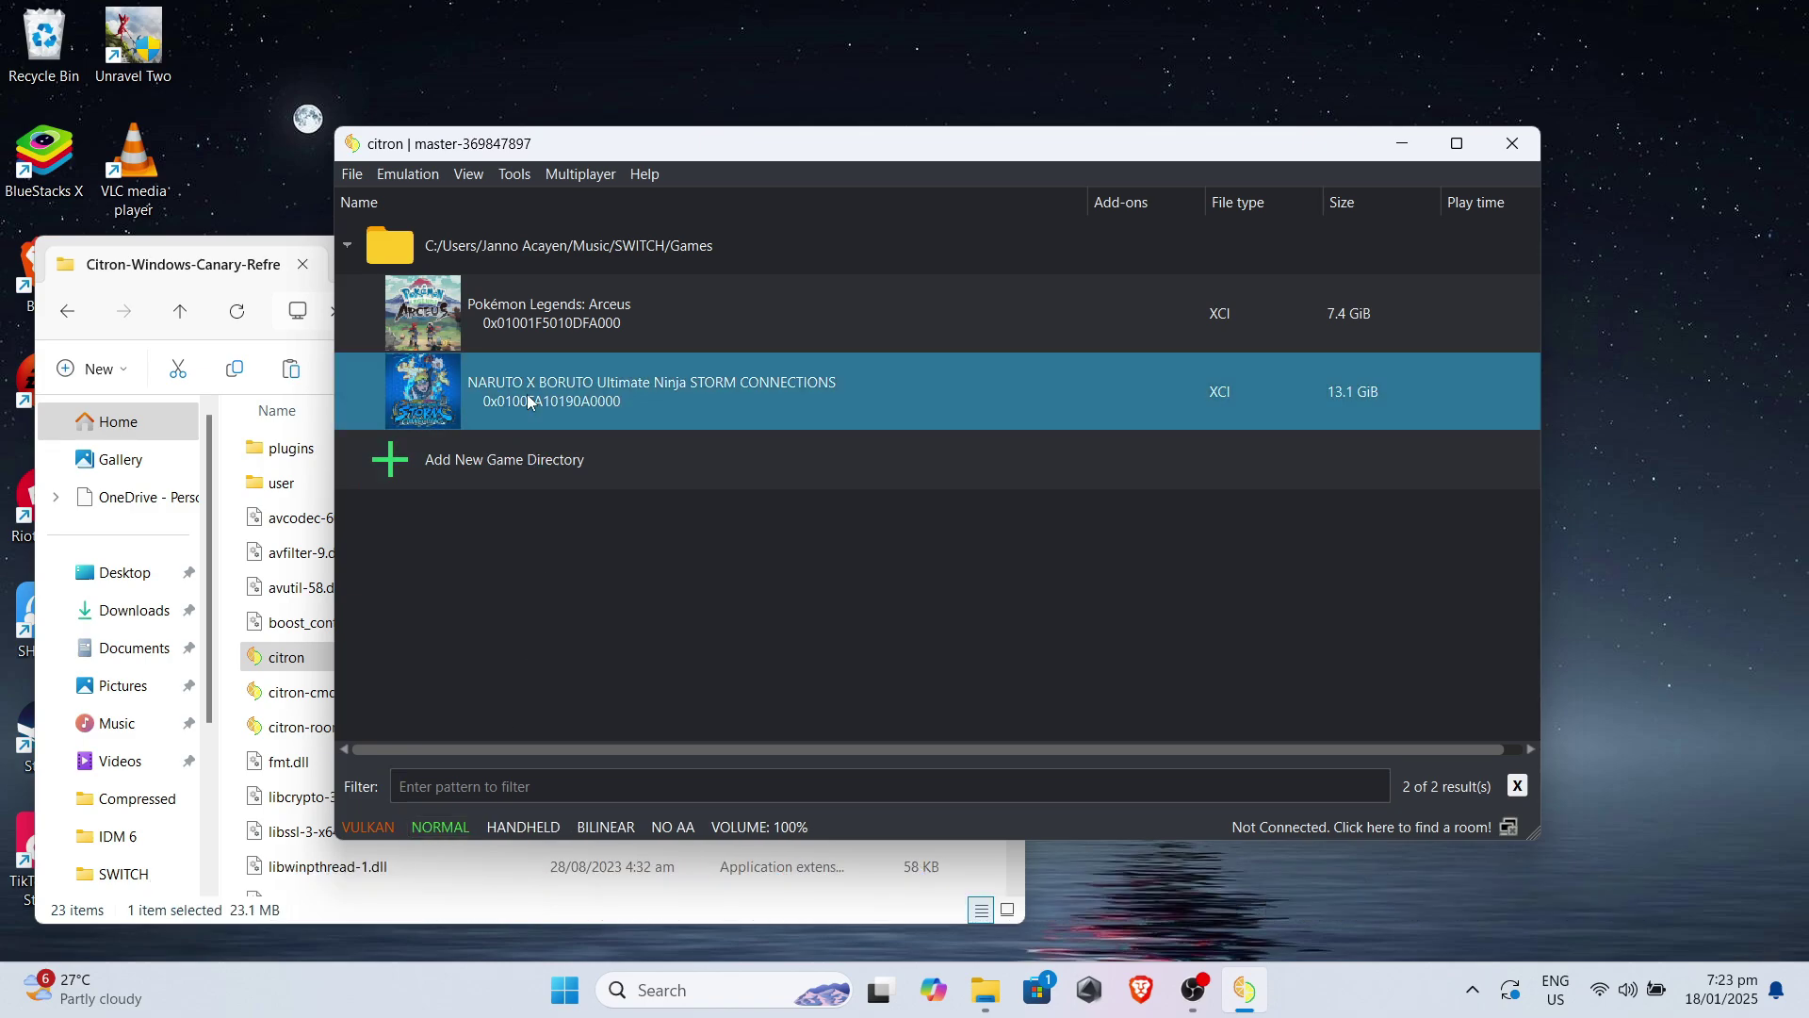
click(601, 458)
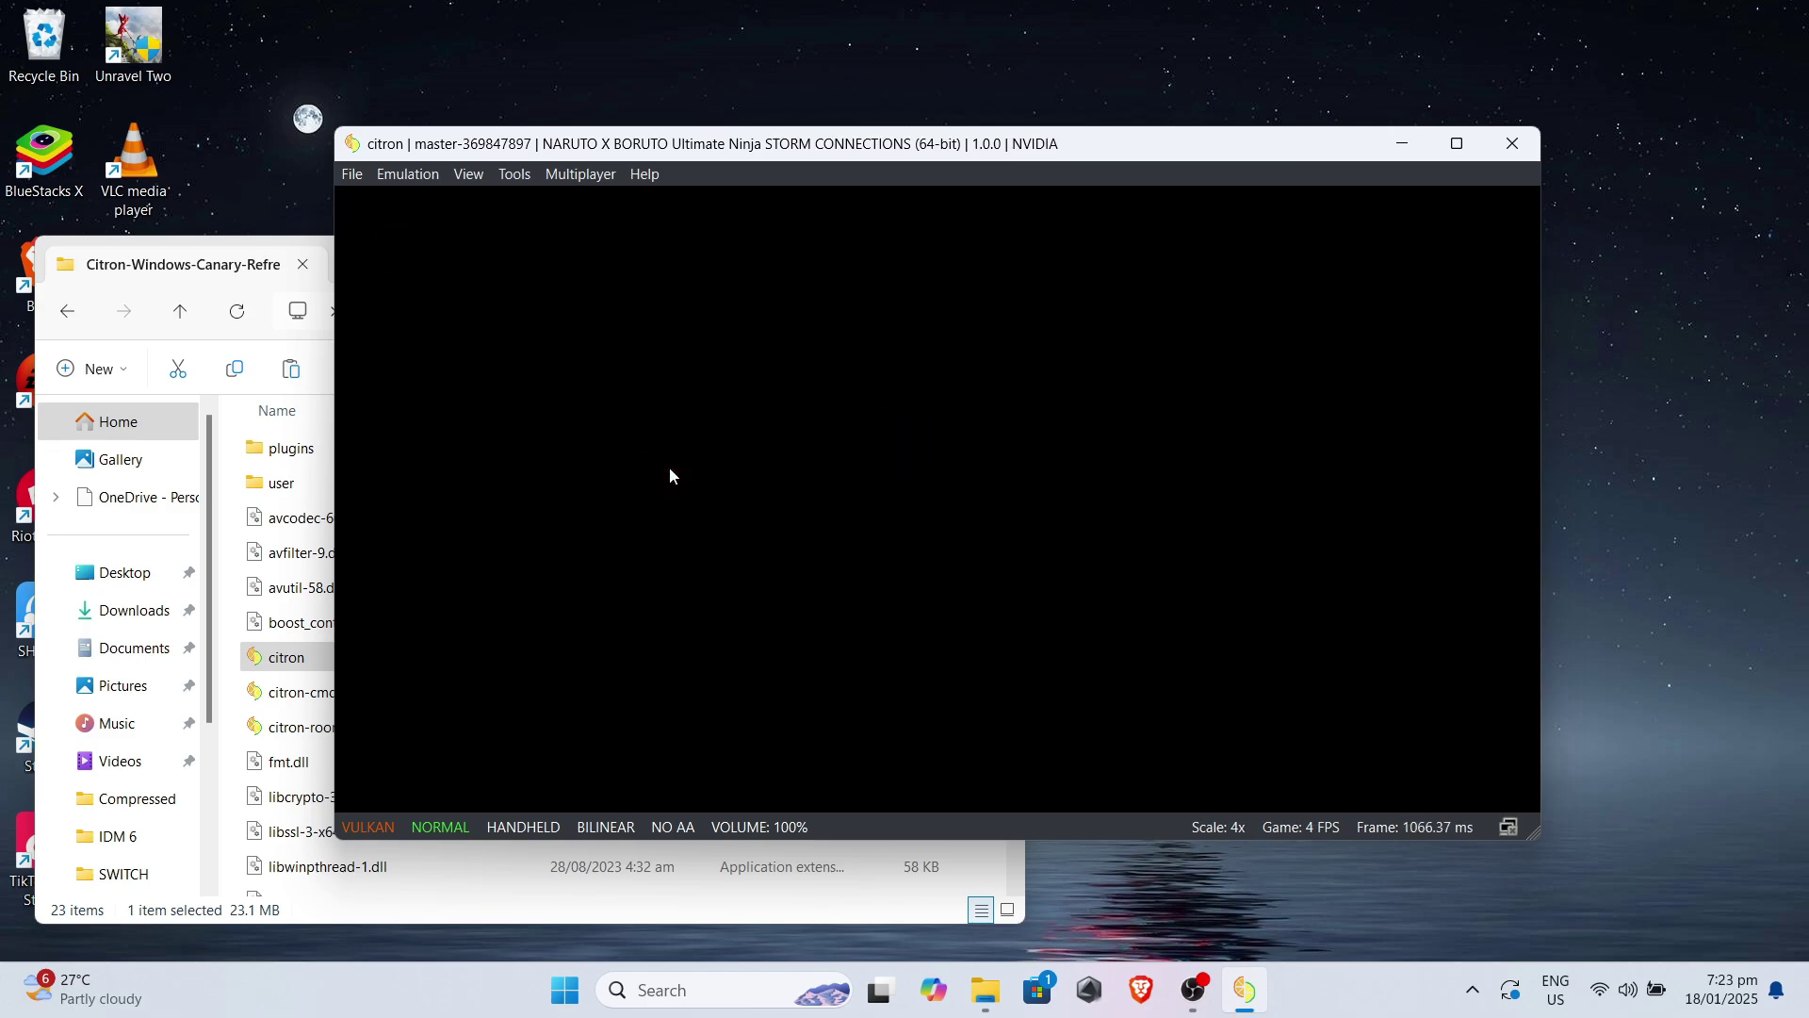
click(1457, 142)
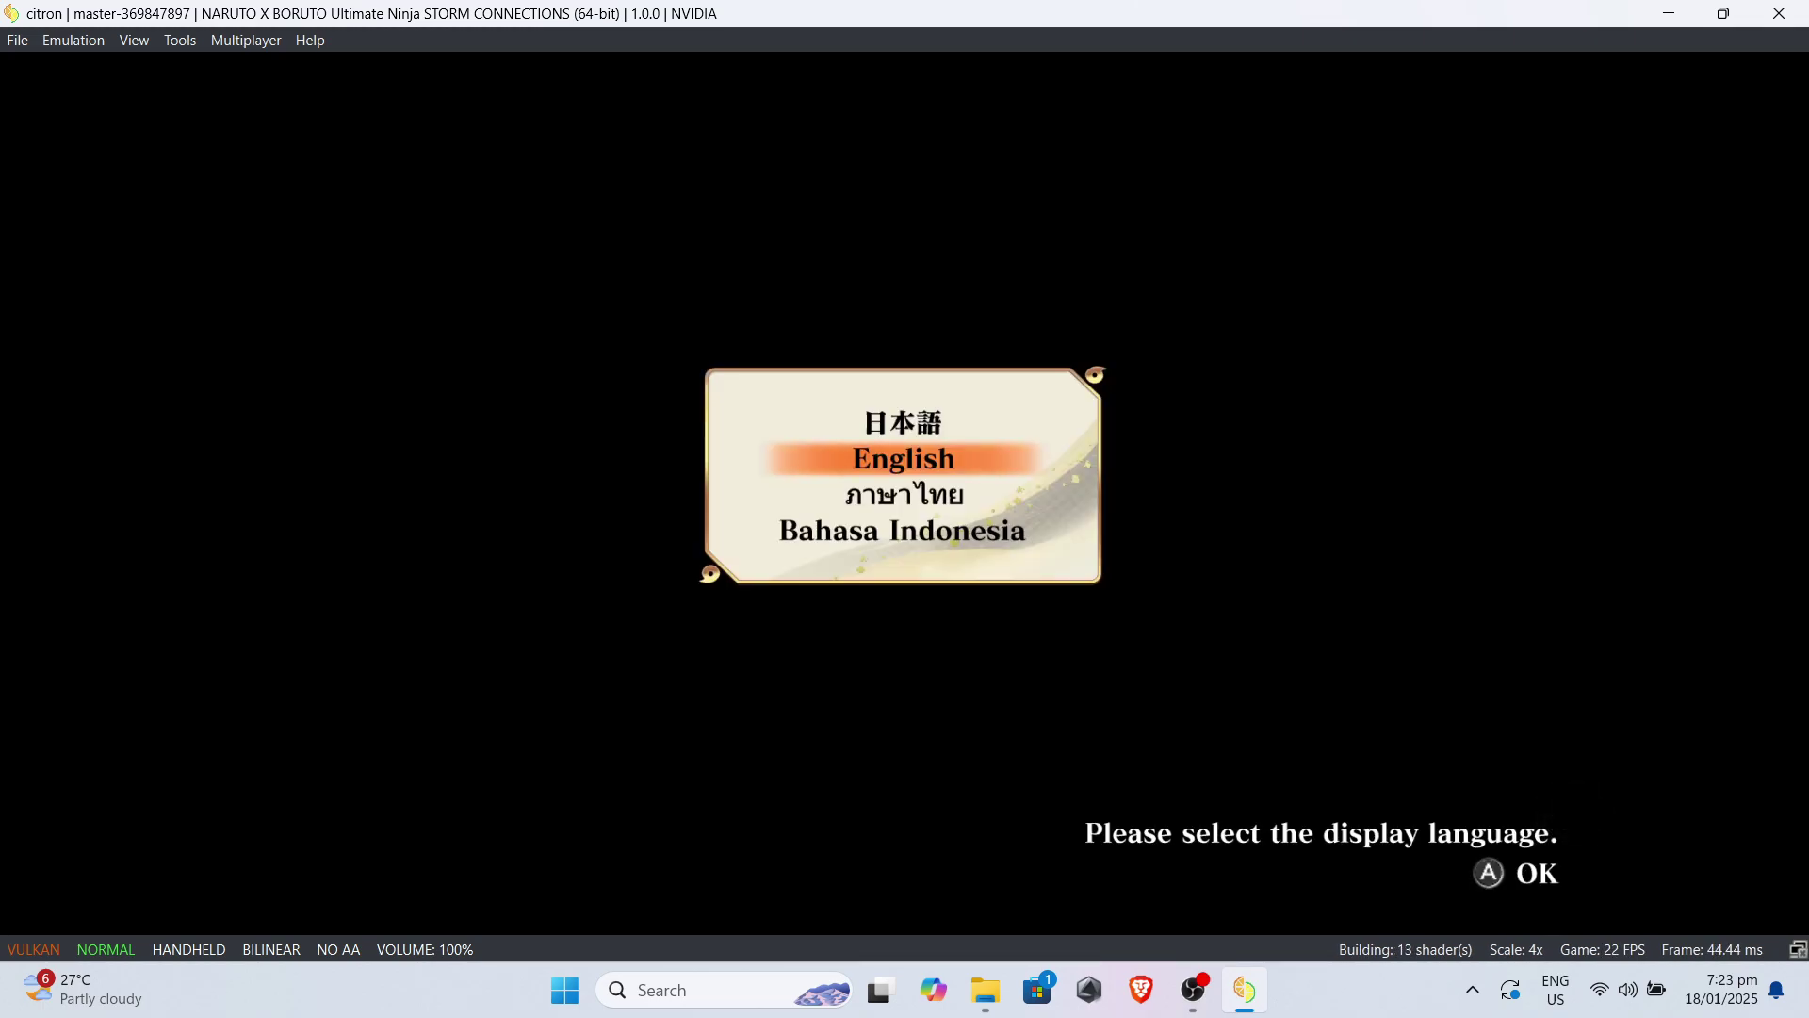
key(c)
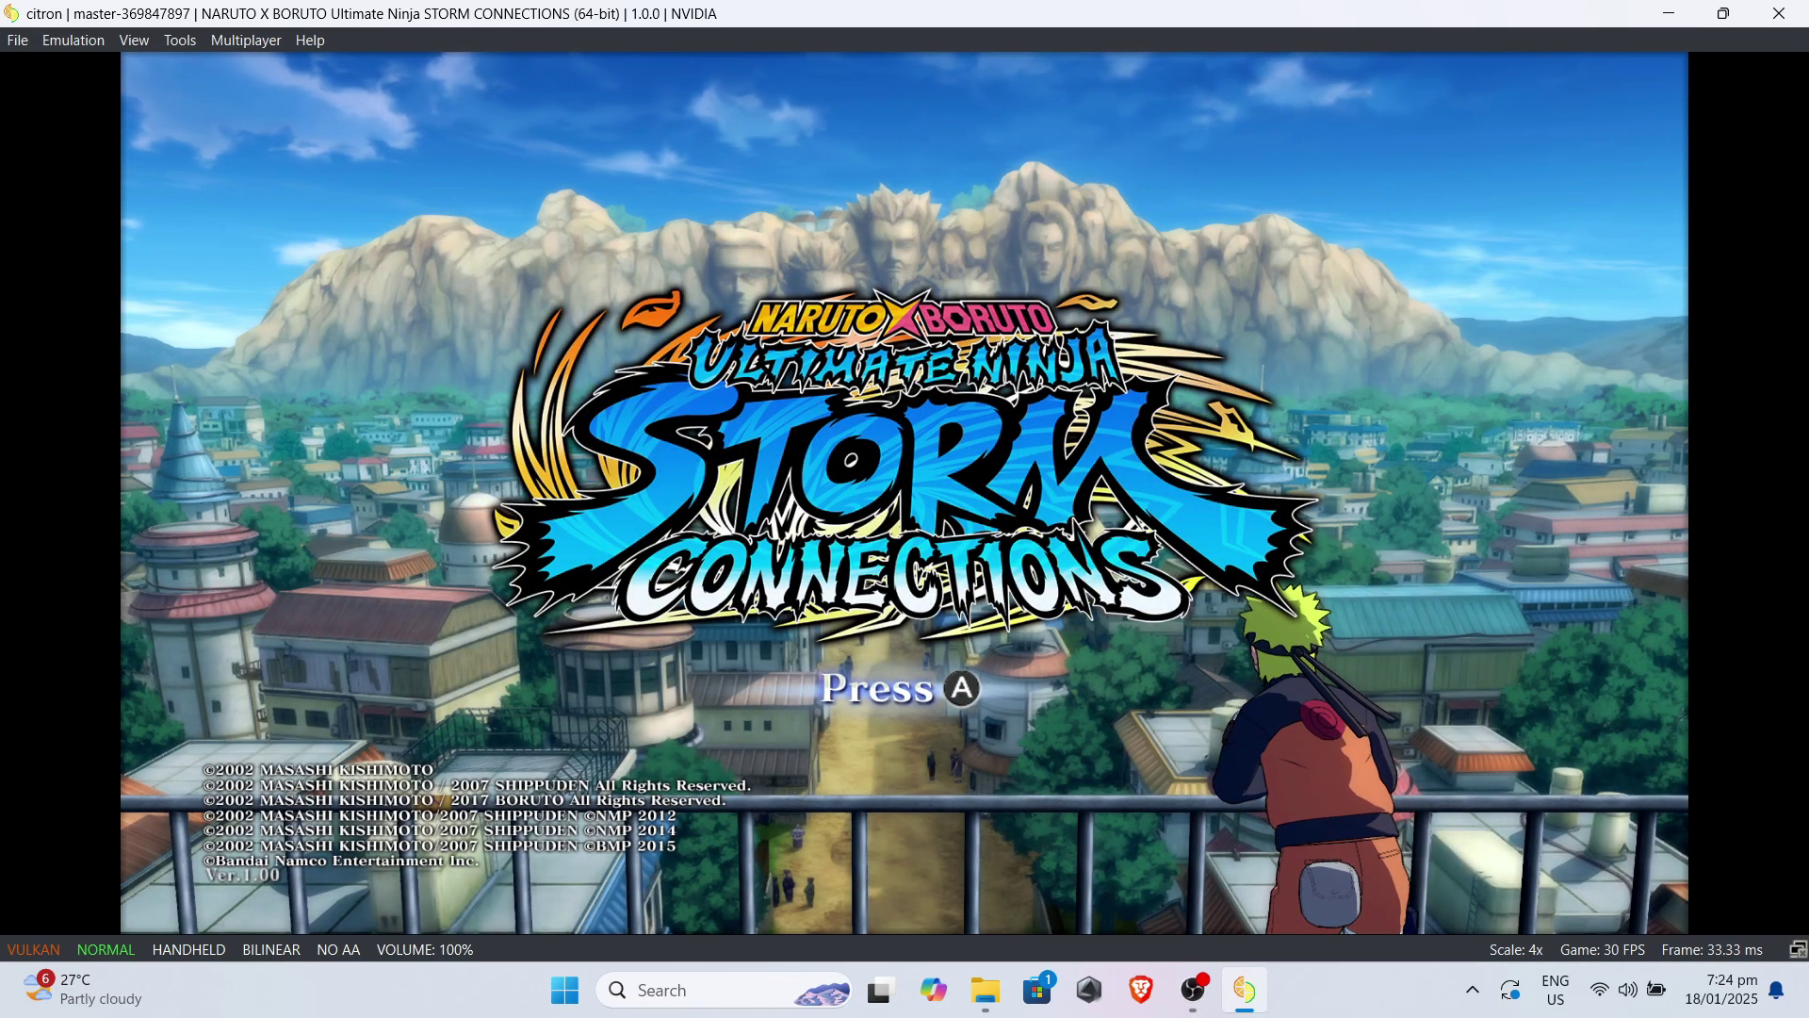
key(c)
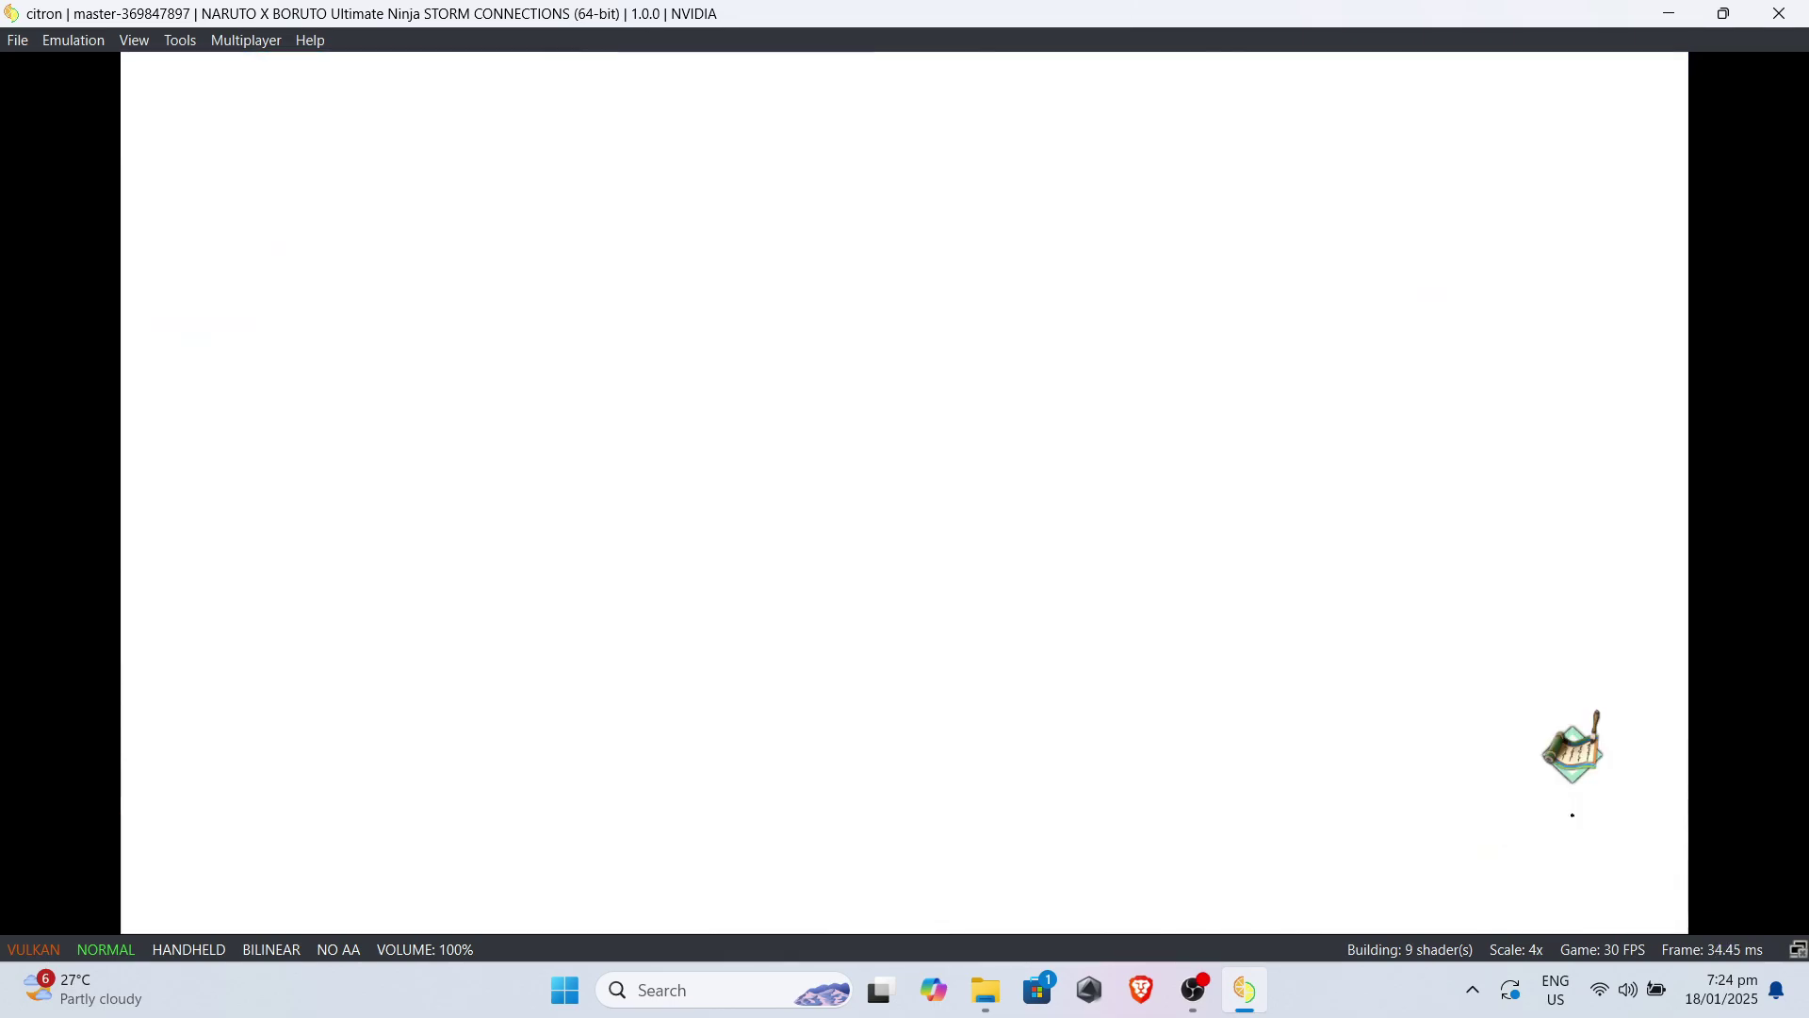
Agree to the Bandai Namco Entertainment end user license agreement and continue to the introduction of control styles
key(c)
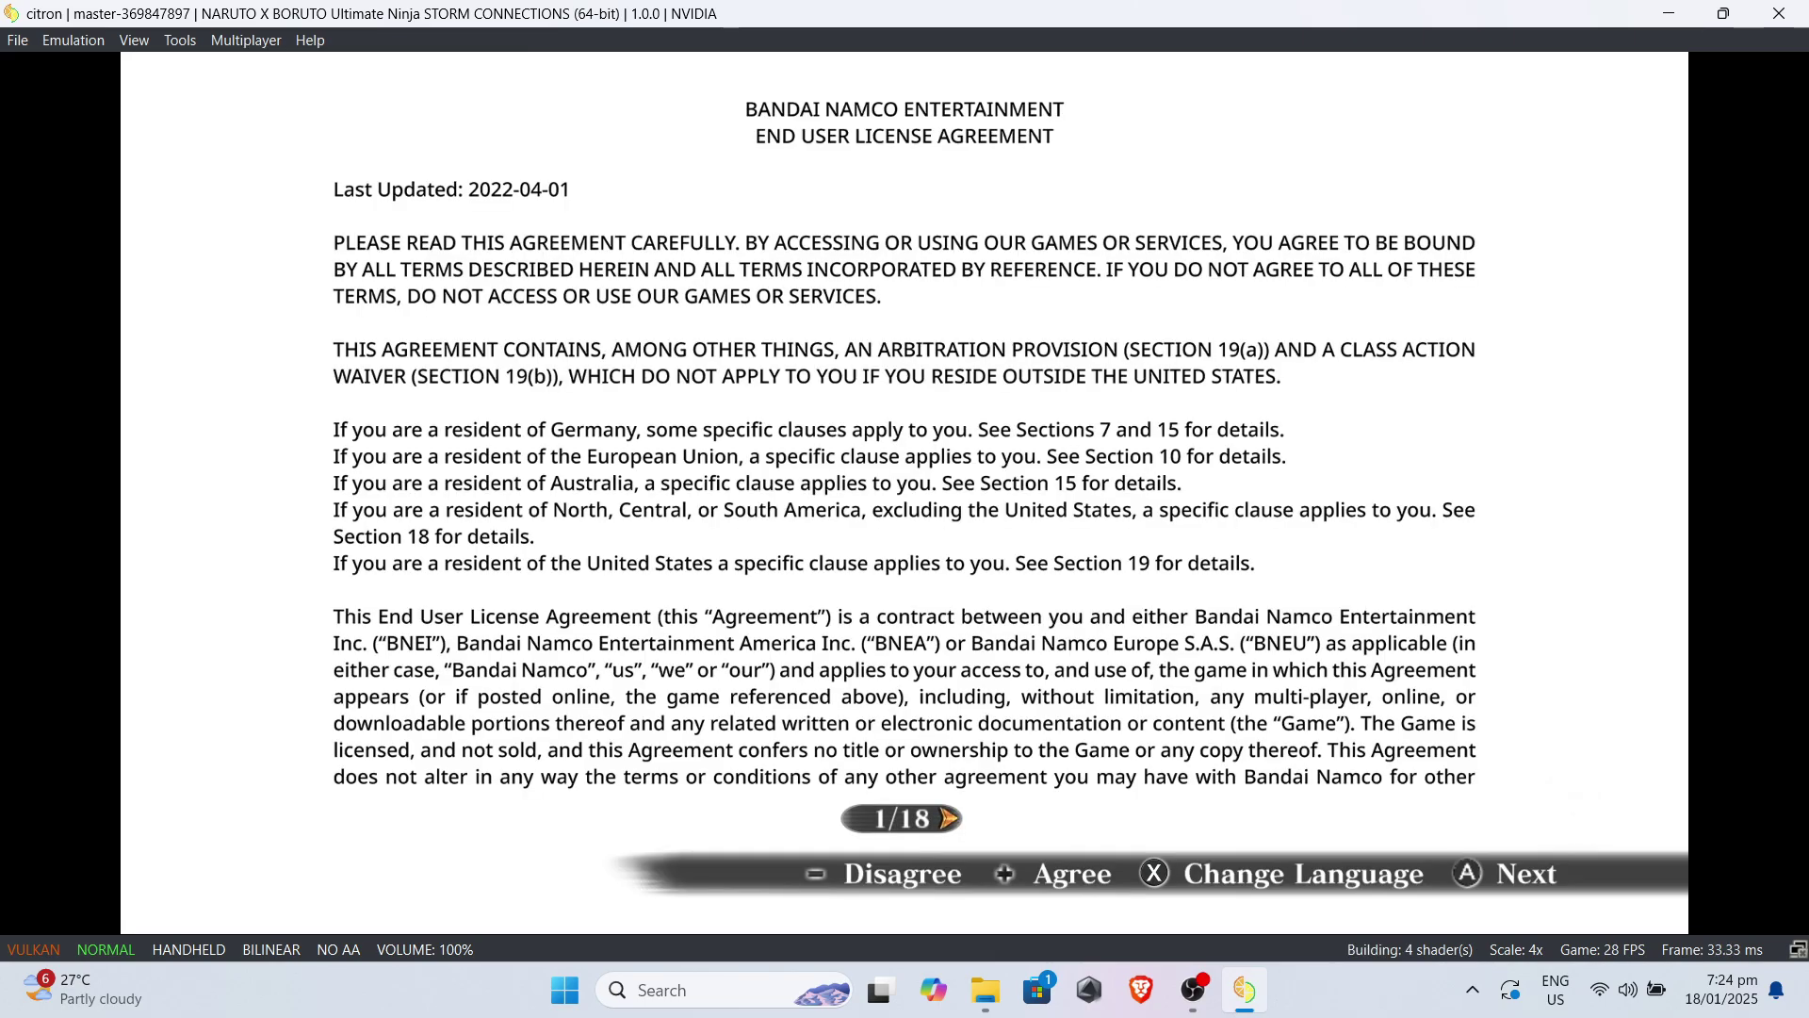
key(c)
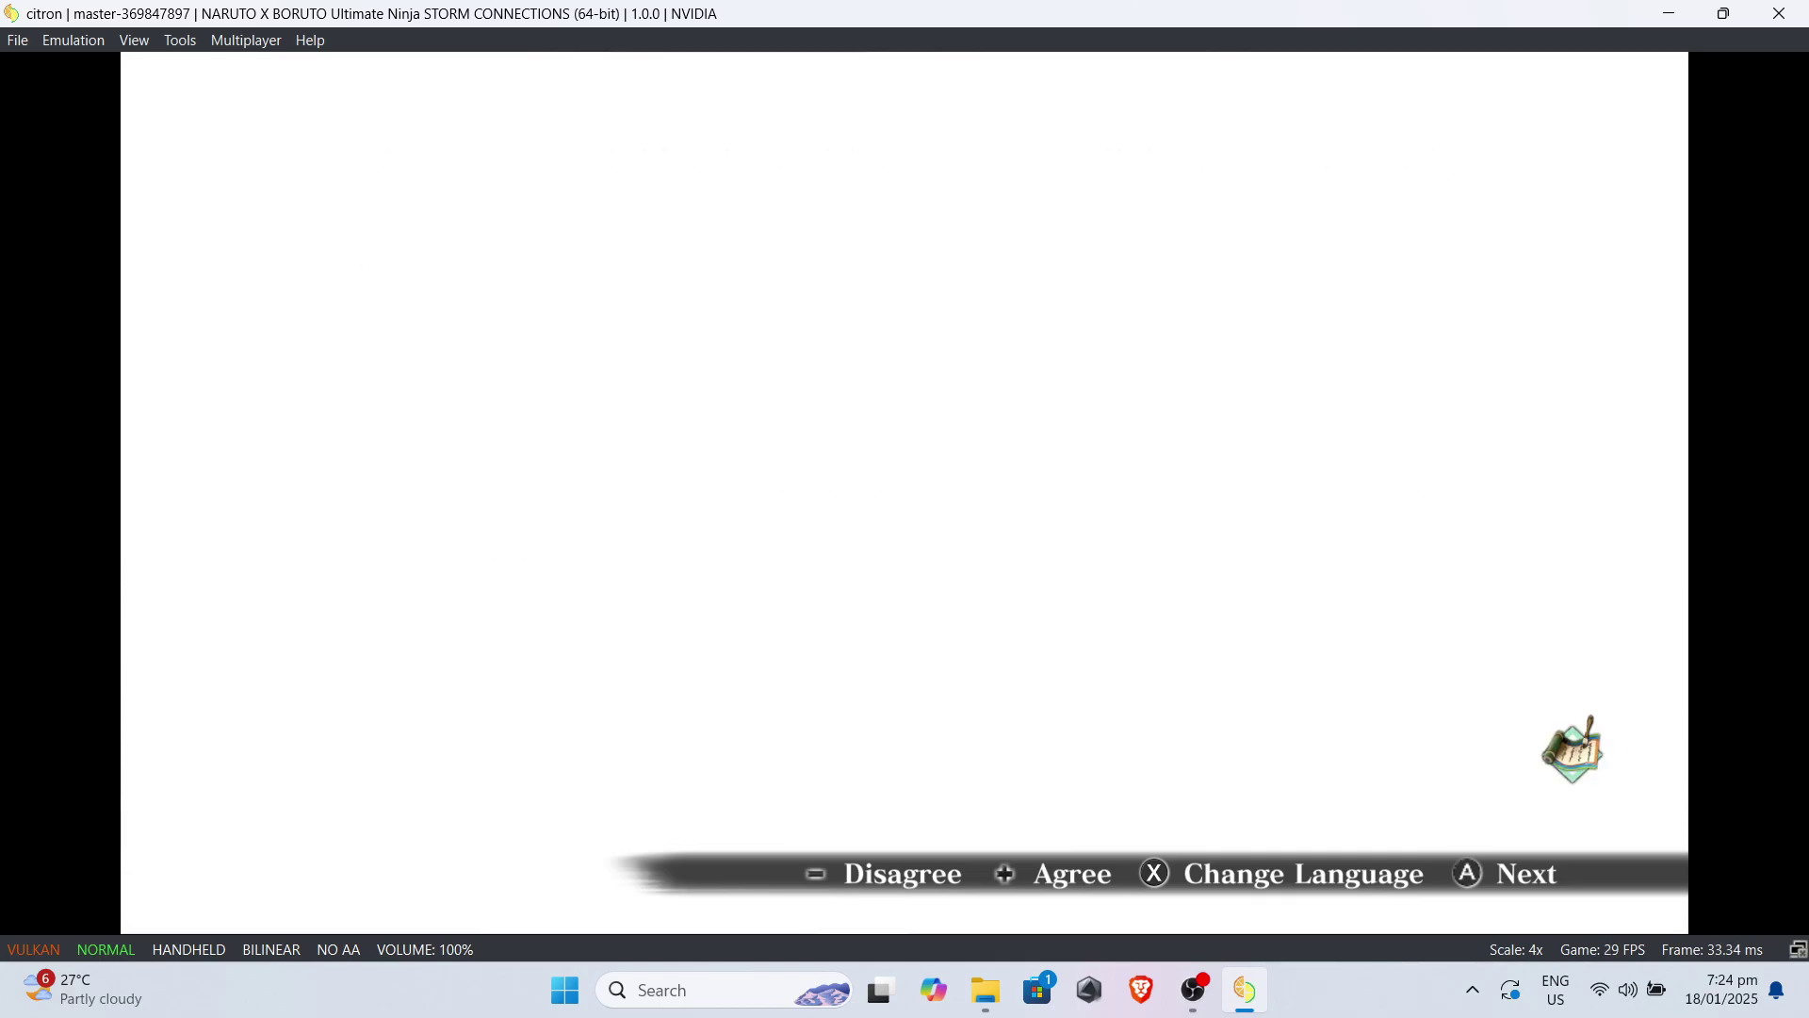
key(m)
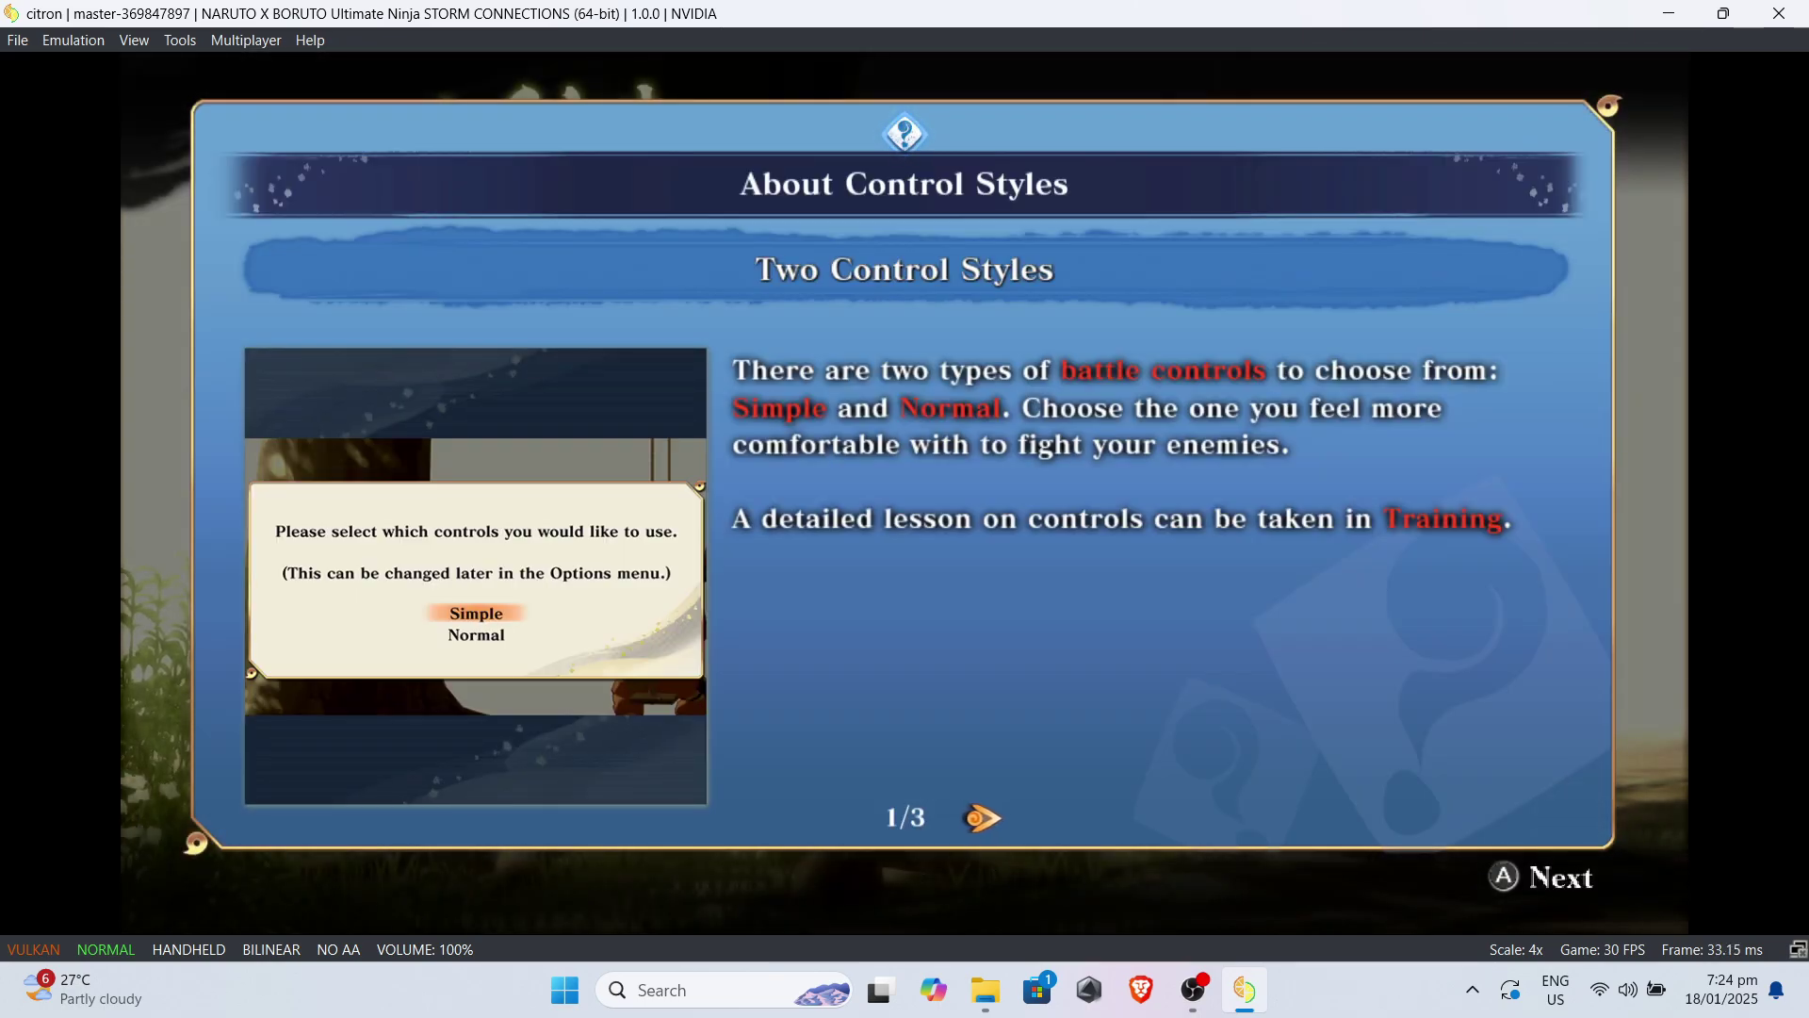
Go through the three pages about control styles and choose the Normal battle controls
key(m)
key(m)
key(m)
key(Down)
key(m)
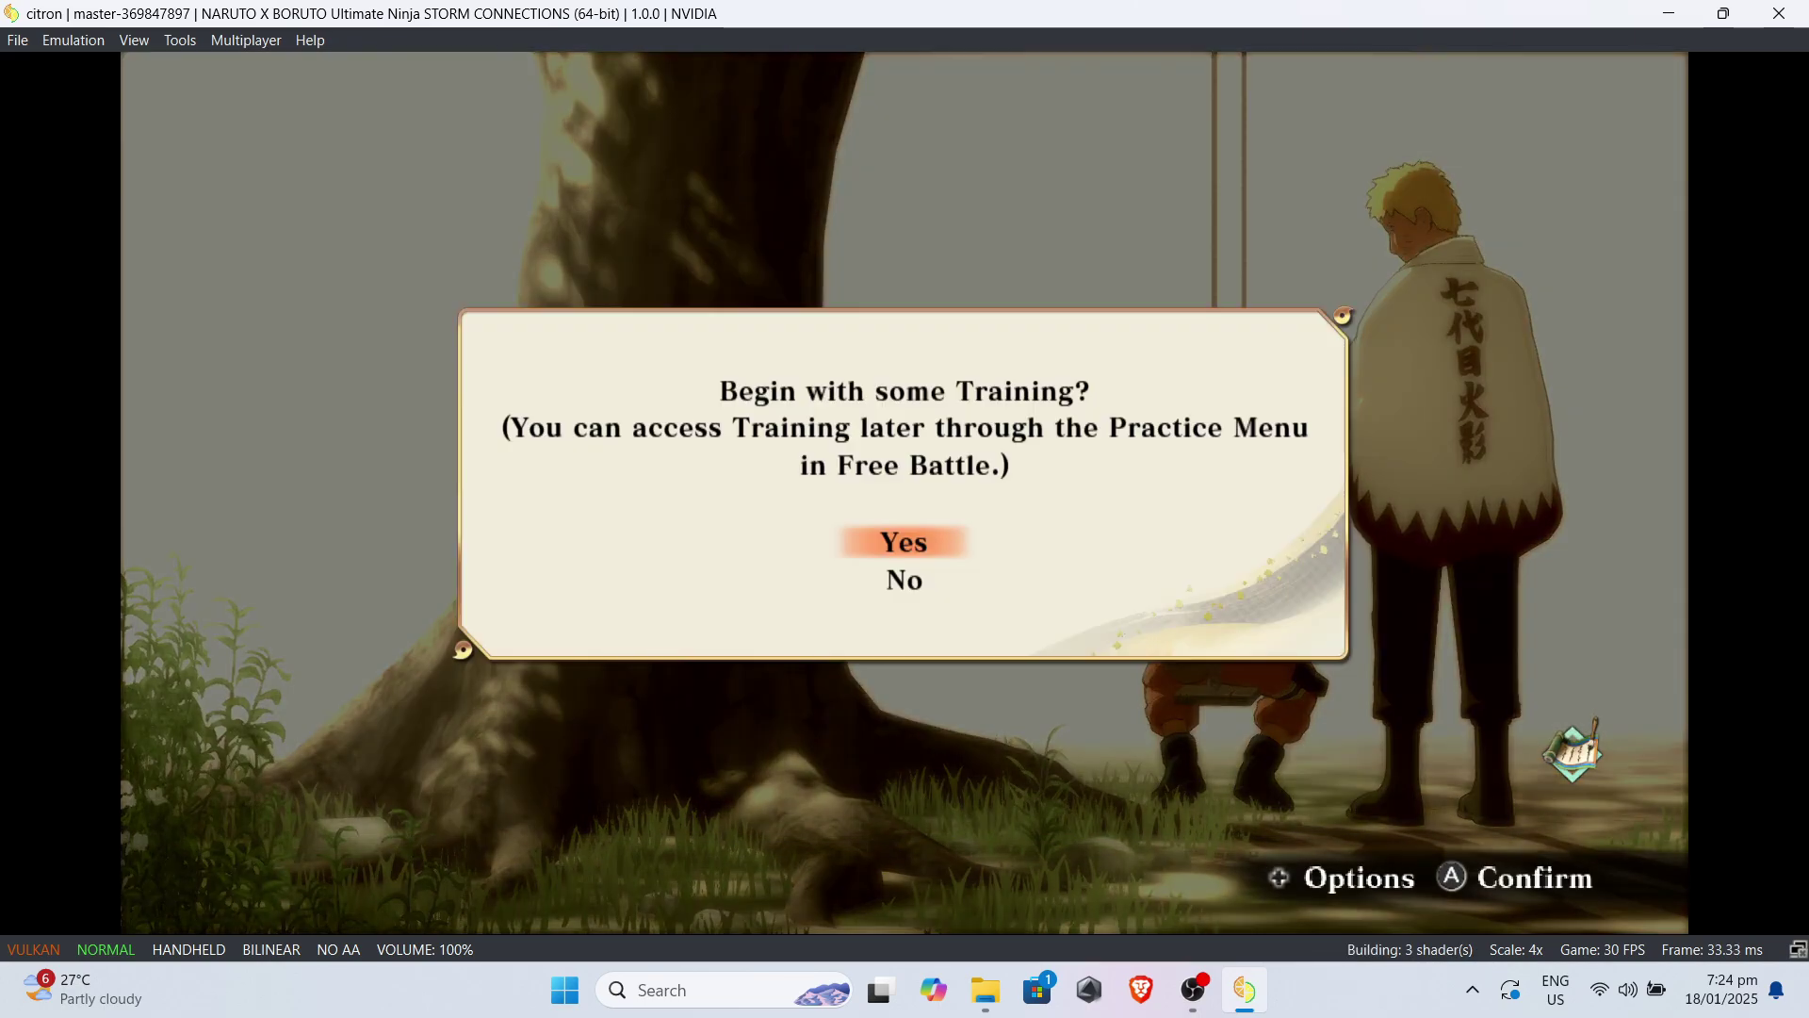
Decline the opening Training and dismiss the notice about daily login bonus rewards
key(Down)
key(m)
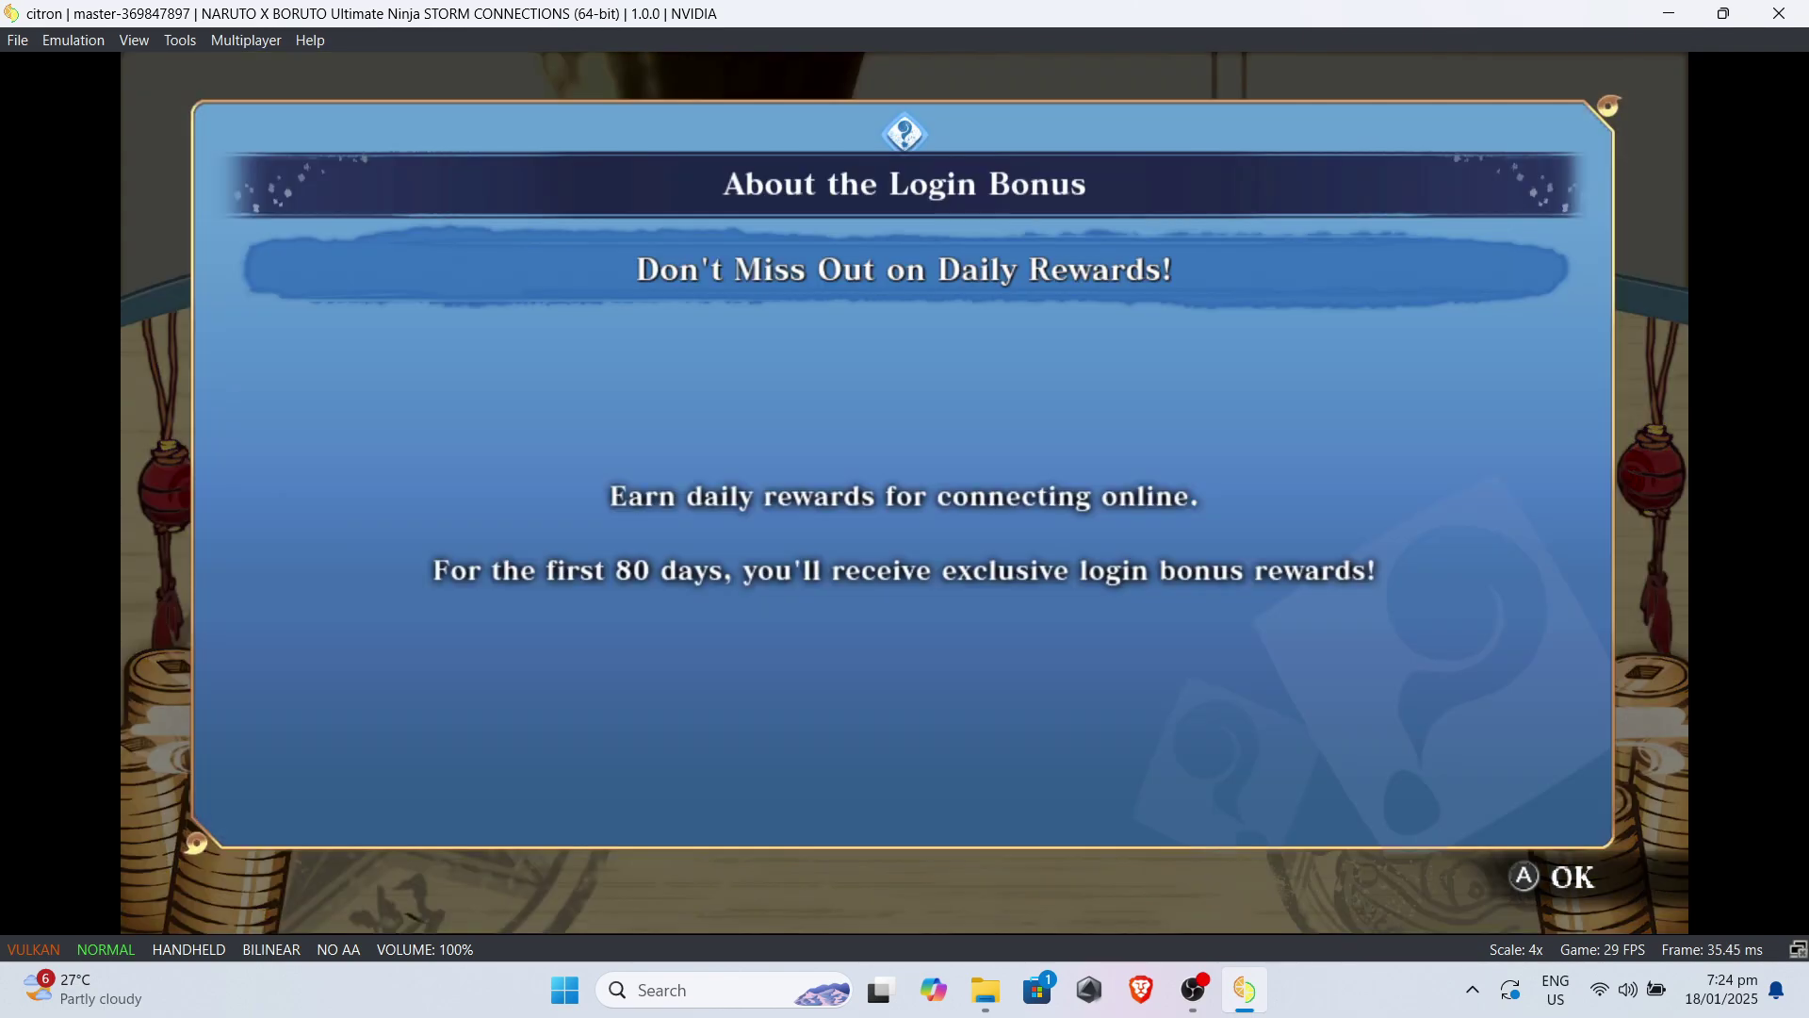
key(m)
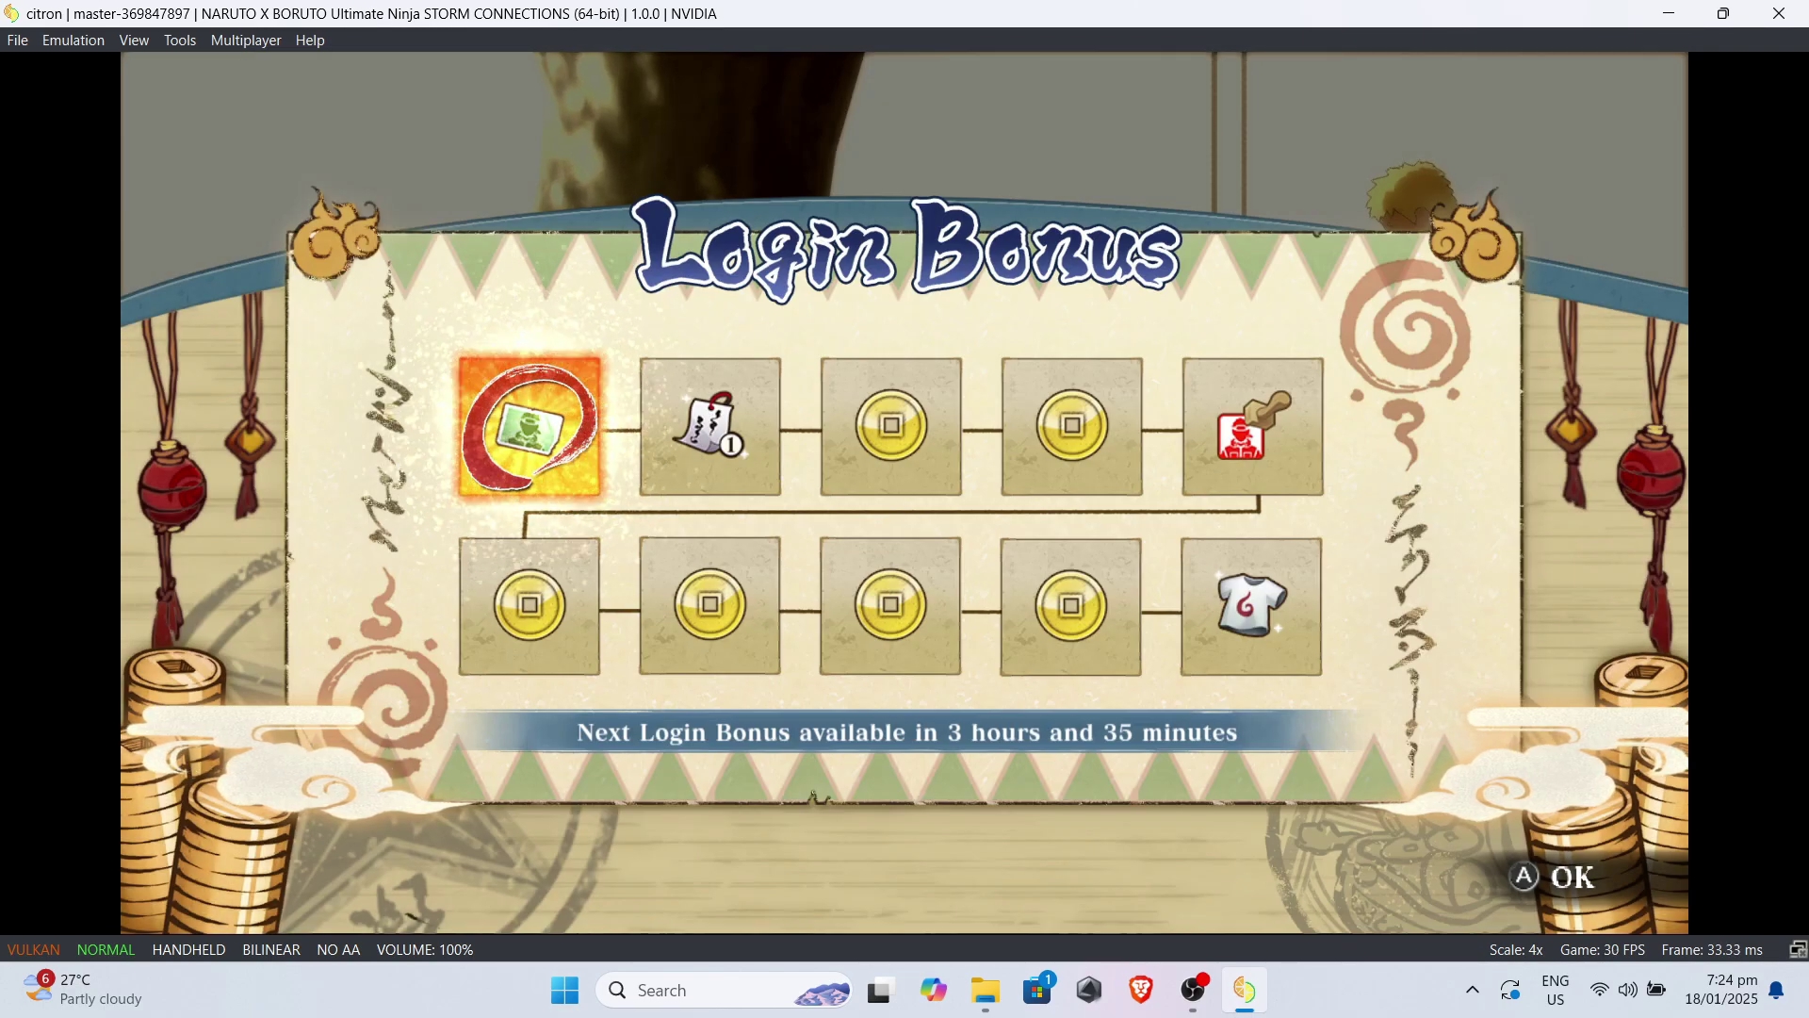